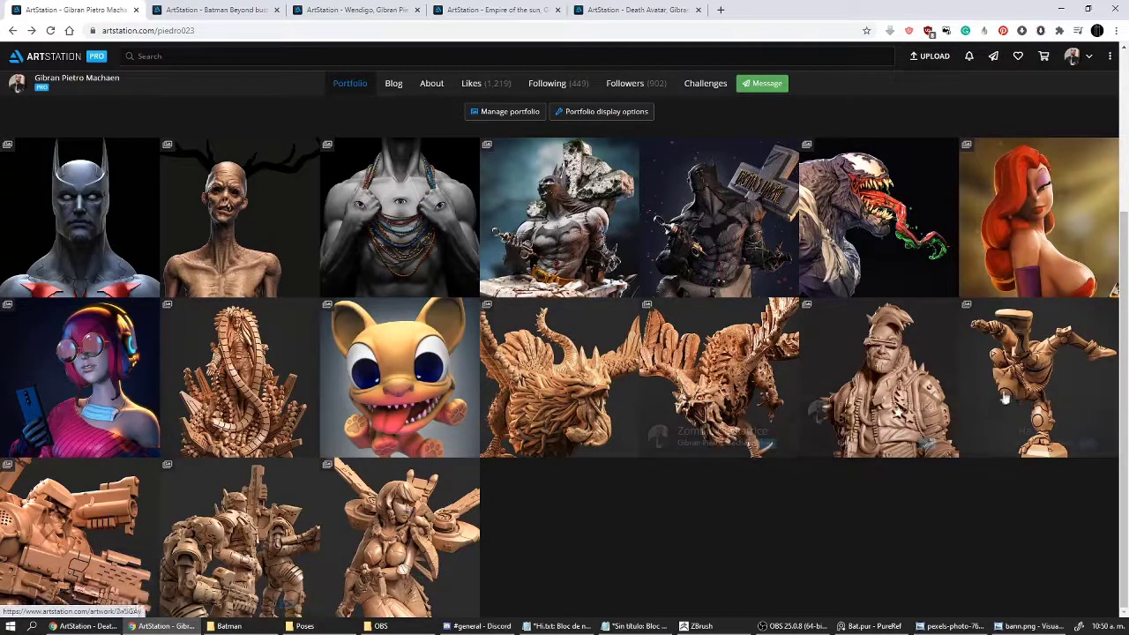
# Step: Open the Pistorious & Medical Bio Specialist artwork in a new tab and look through the Death Avatar renders
pyautogui.middleClick(870, 349)
pyautogui.click(640, 10)
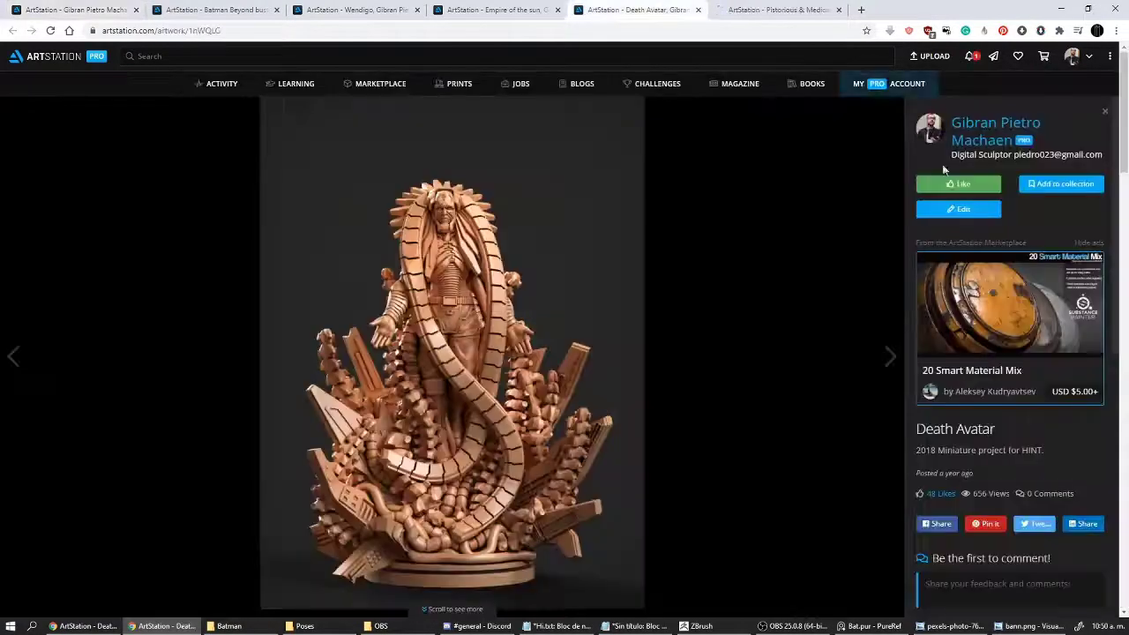
pyautogui.scroll(-3, 716, 282)
pyautogui.scroll(-10, 721, 304)
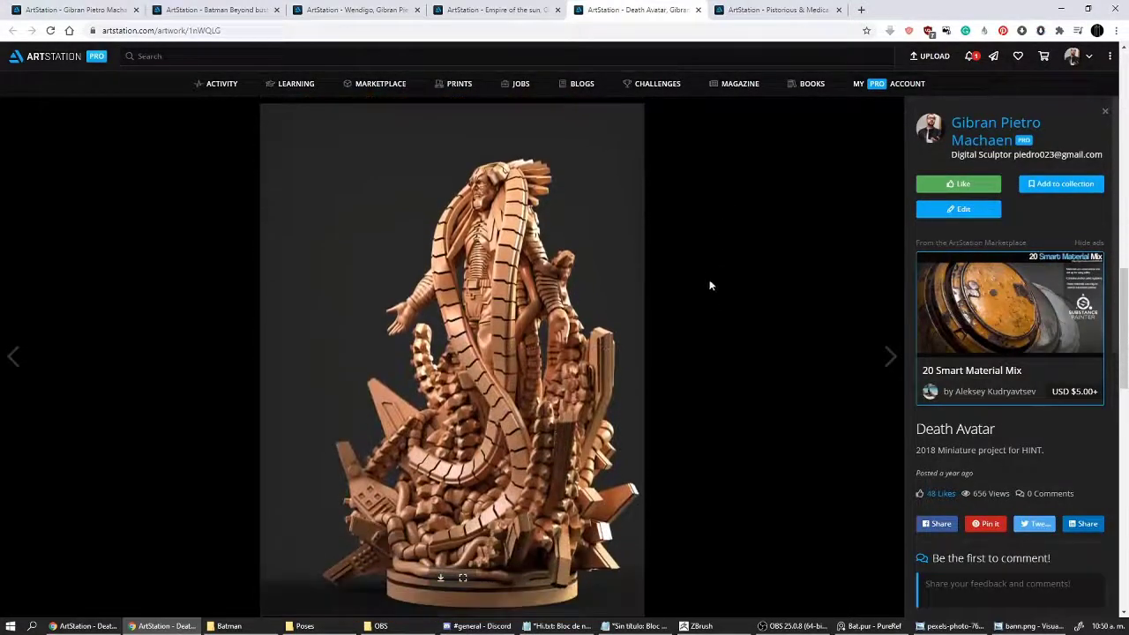
pyautogui.scroll(-3, 708, 321)
pyautogui.scroll(-4, 711, 355)
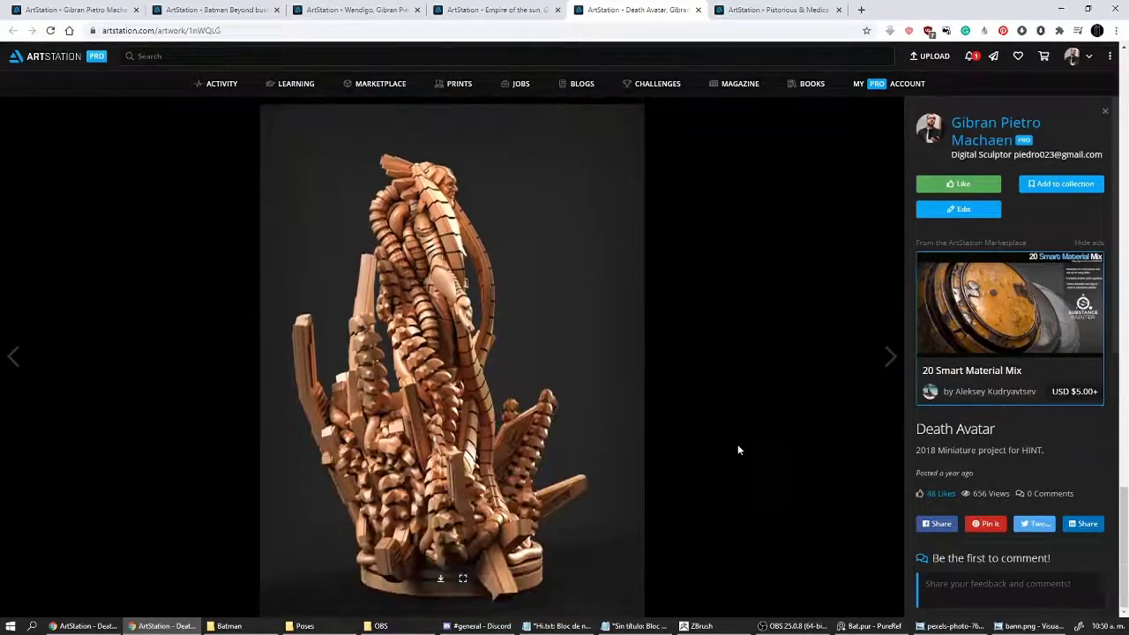
pyautogui.scroll(-5, 737, 450)
# Step: View the Pistorious & Medical Bio Specialist artwork page and skim its miniature images
pyautogui.hotkey('ctrl', 'Tab')
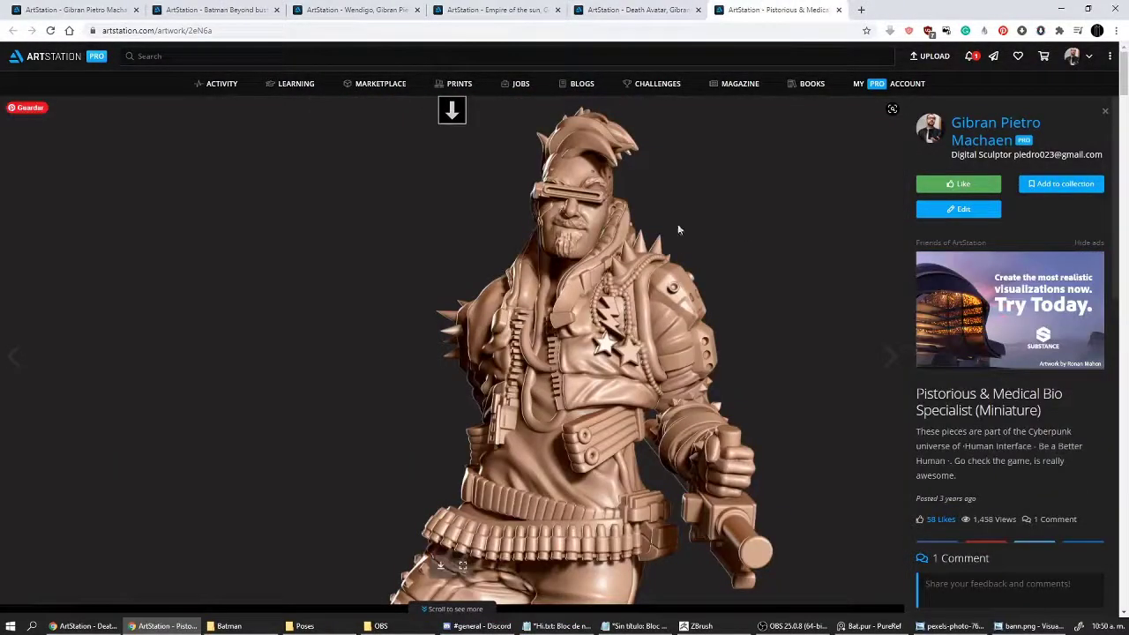
pyautogui.scroll(-15, 677, 229)
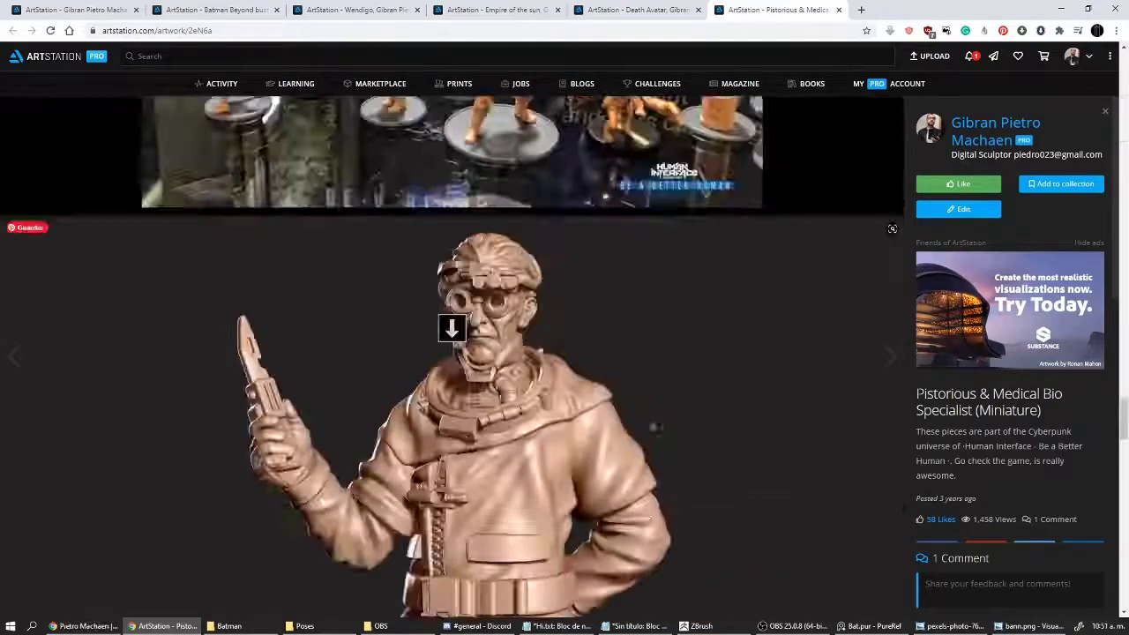
pyautogui.scroll(15, 452, 352)
# Step: Go back through the open Death Avatar and Empire of the sun artworks to the Wendigo artwork
pyautogui.click(673, 7)
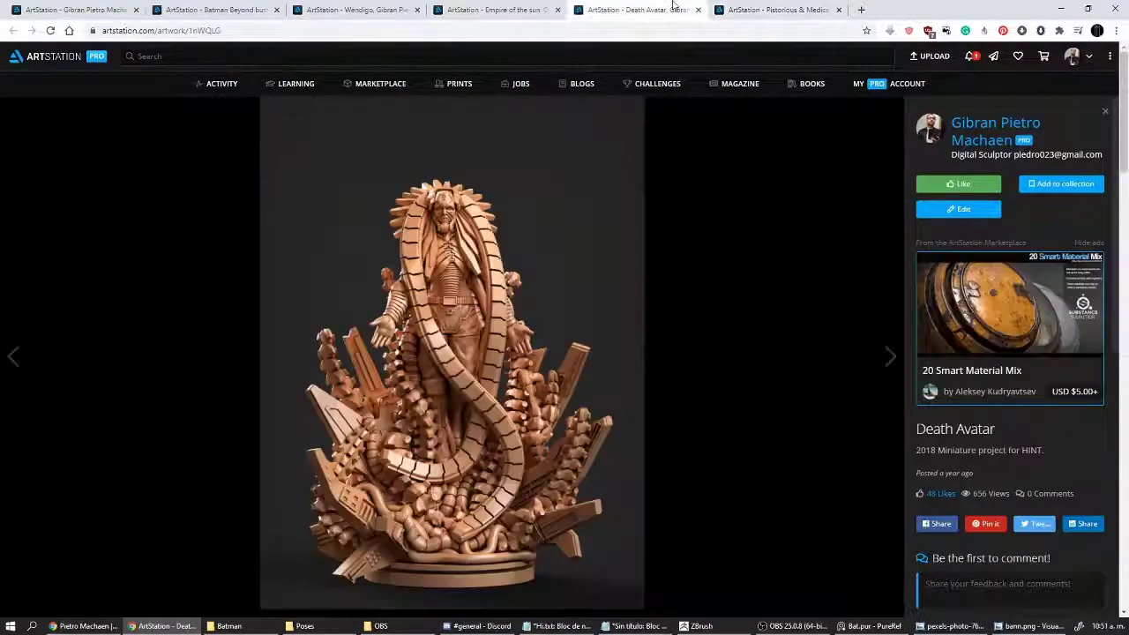
pyautogui.hotkey('ctrl', 'shift', 'Tab')
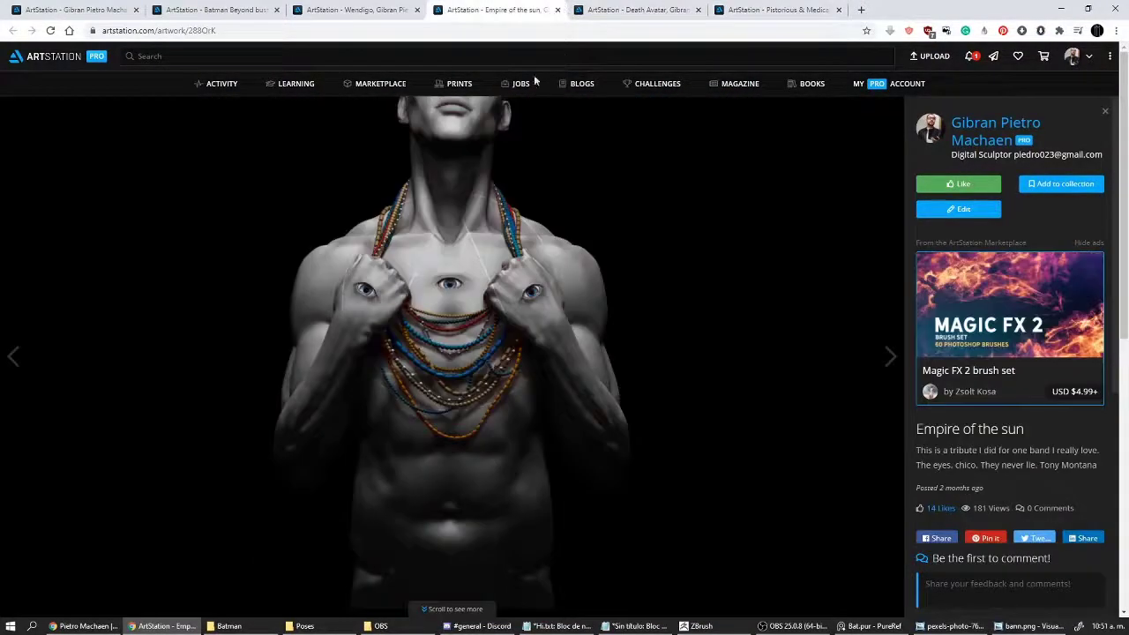
pyautogui.click(377, 15)
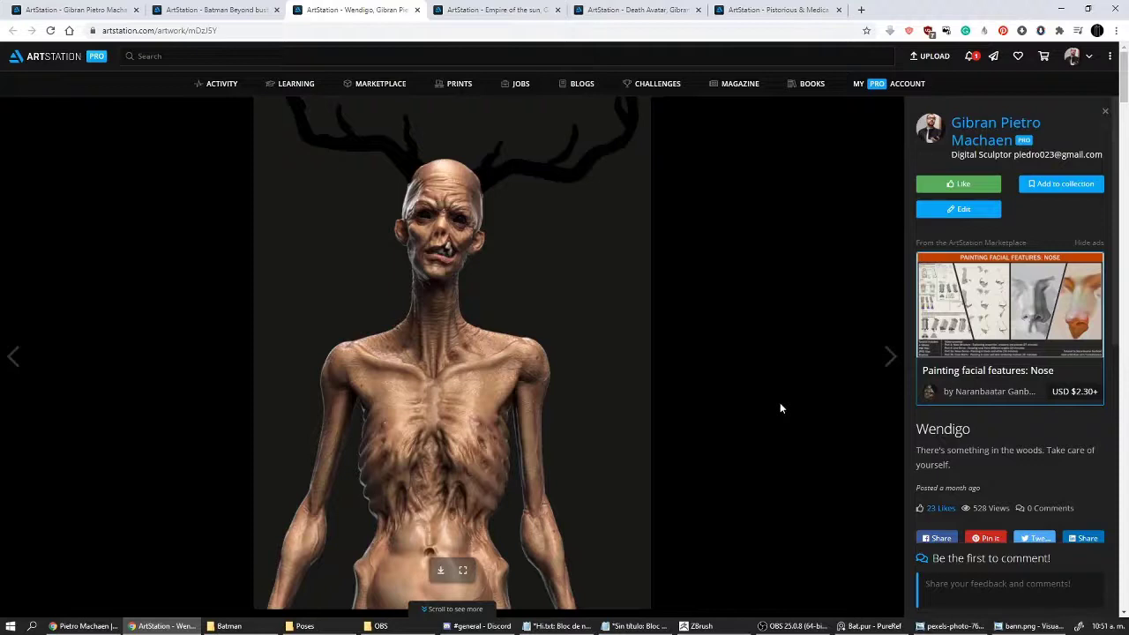
# Step: Show the Batman Beyond bust artwork and examine its front and three-quarter renders
pyautogui.click(216, 10)
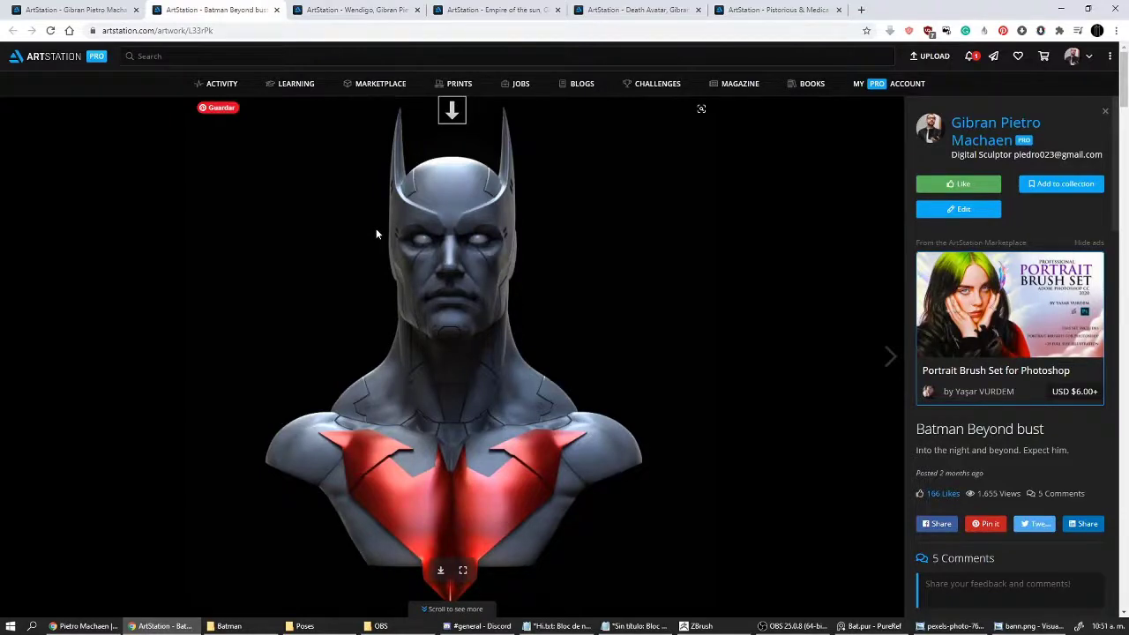
pyautogui.scroll(-4, 530, 264)
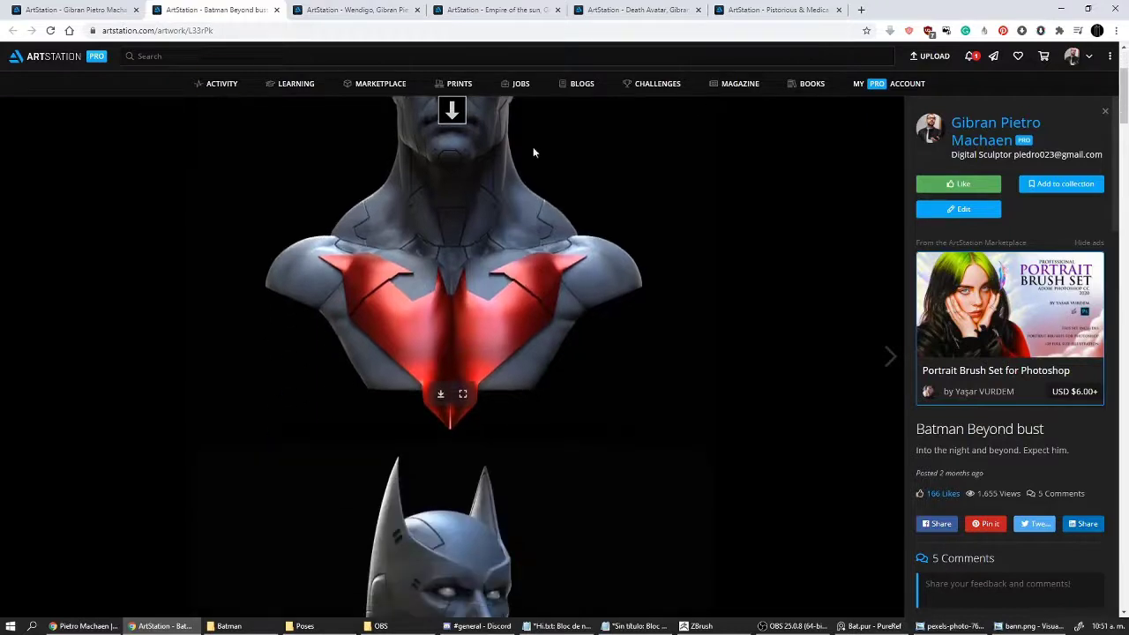
pyautogui.scroll(3, 524, 235)
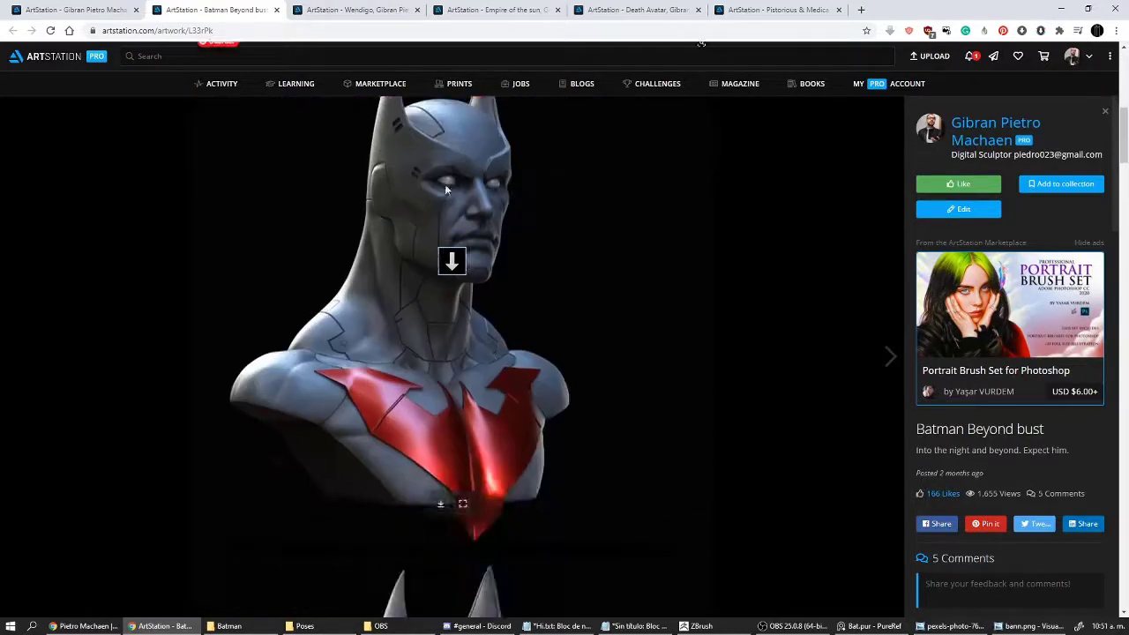
# Step: Review the Wendigo portrait and full-body renders, followed by the Empire of the sun and Death Avatar artworks
pyautogui.click(378, 7)
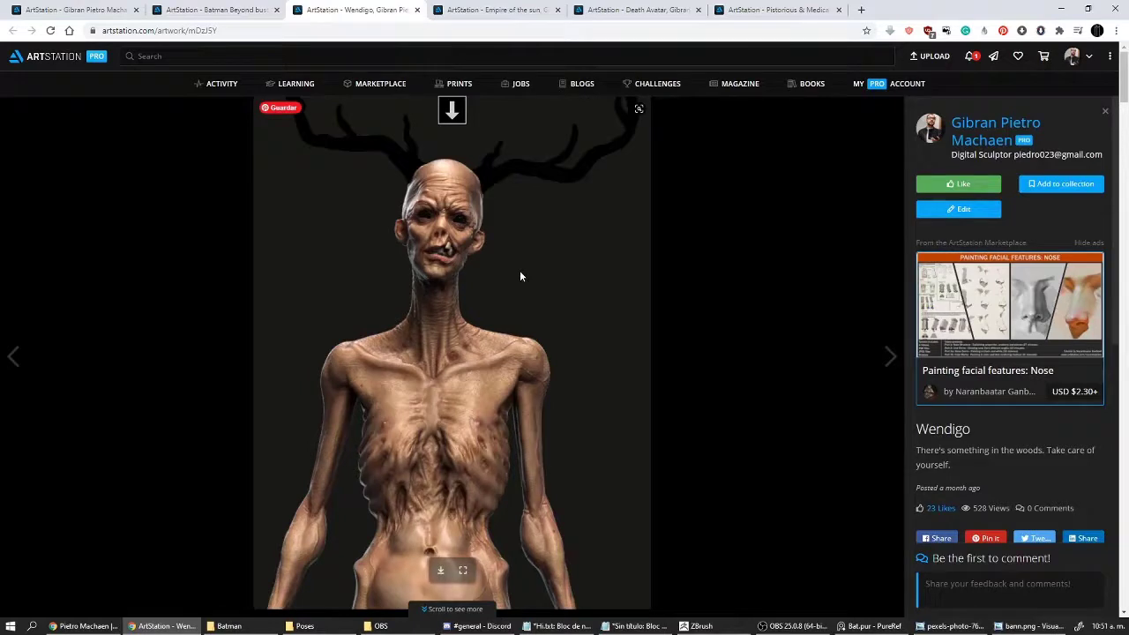
pyautogui.scroll(-6, 519, 276)
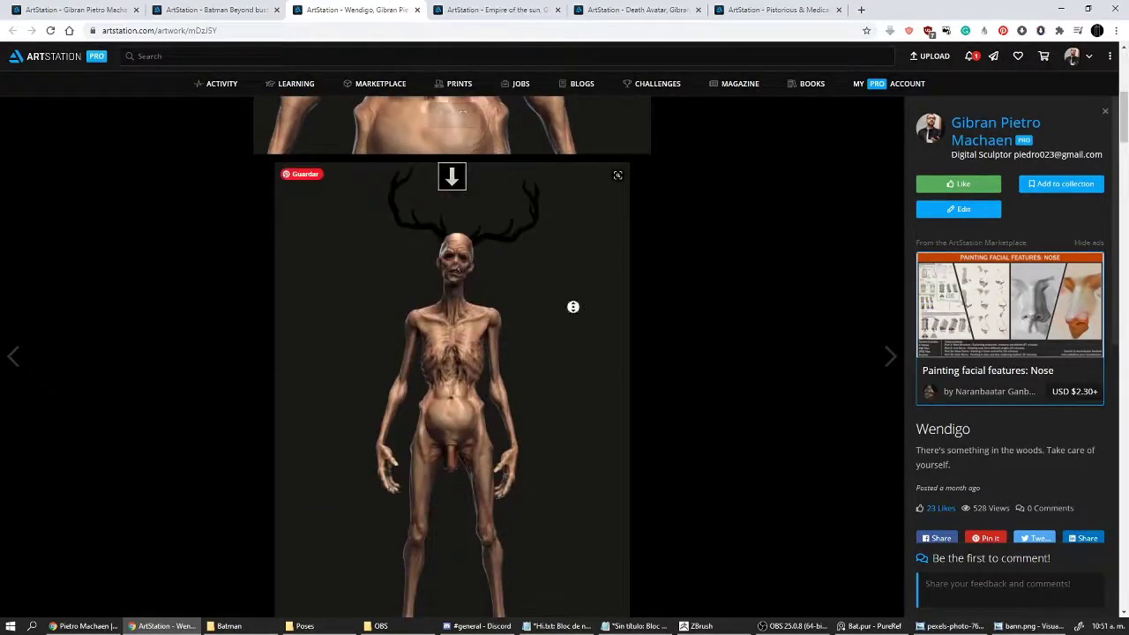
pyautogui.scroll(-5, 582, 318)
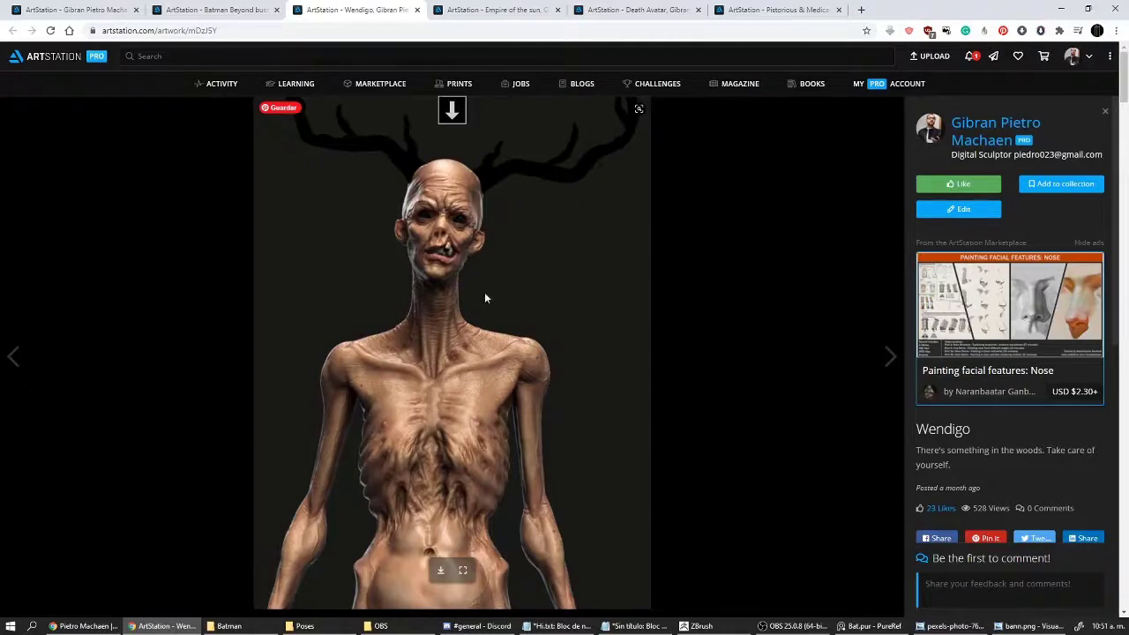
pyautogui.hotkey('ctrl', 'Tab')
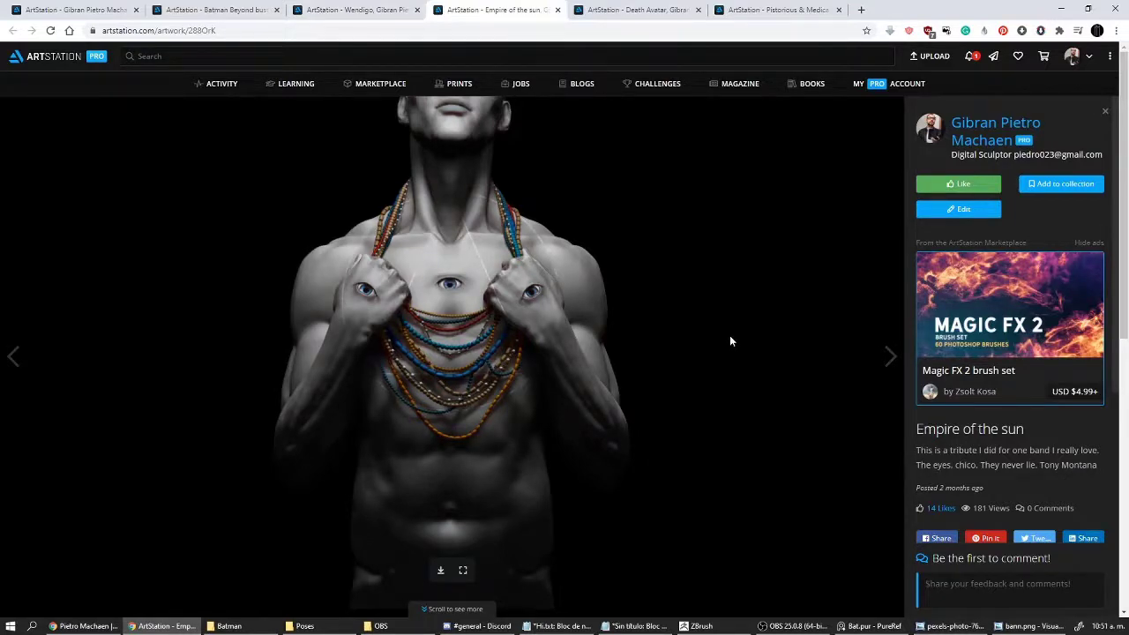
pyautogui.click(635, 9)
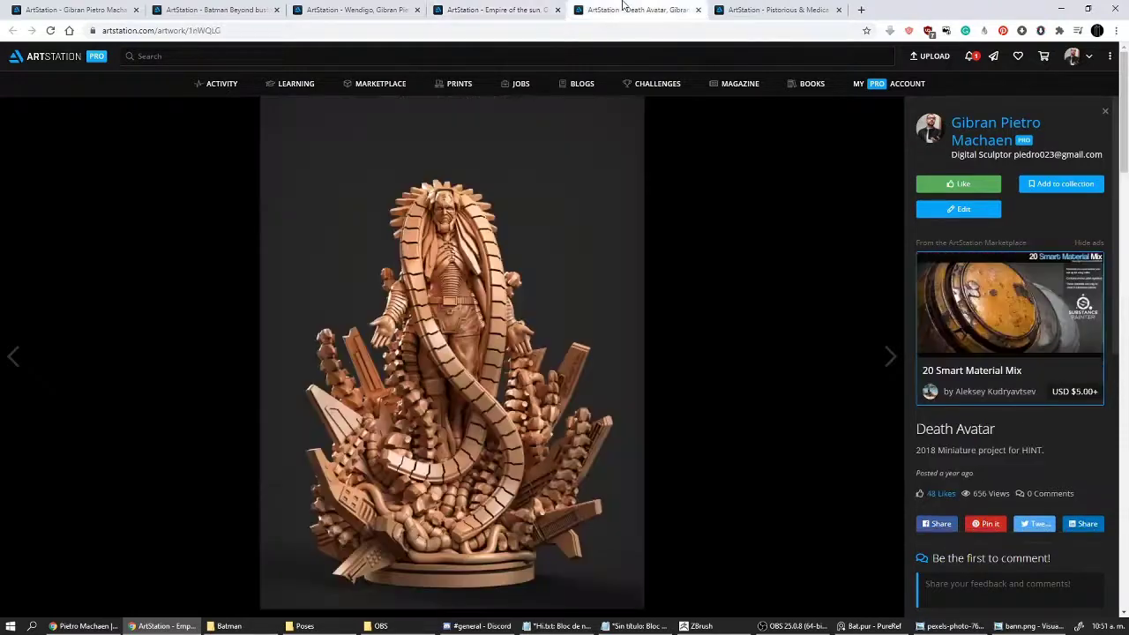
# Step: Examine the Pistorious & Medical Bio Specialist images in detail, including the character views and printed miniature photos
pyautogui.click(748, 10)
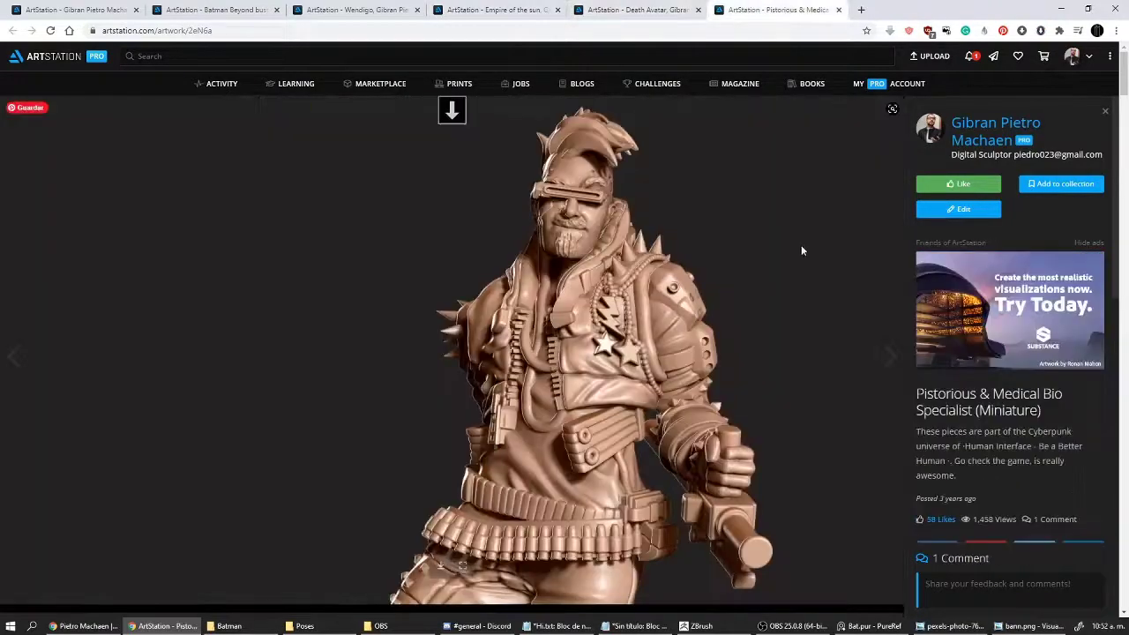
pyautogui.scroll(-5, 766, 204)
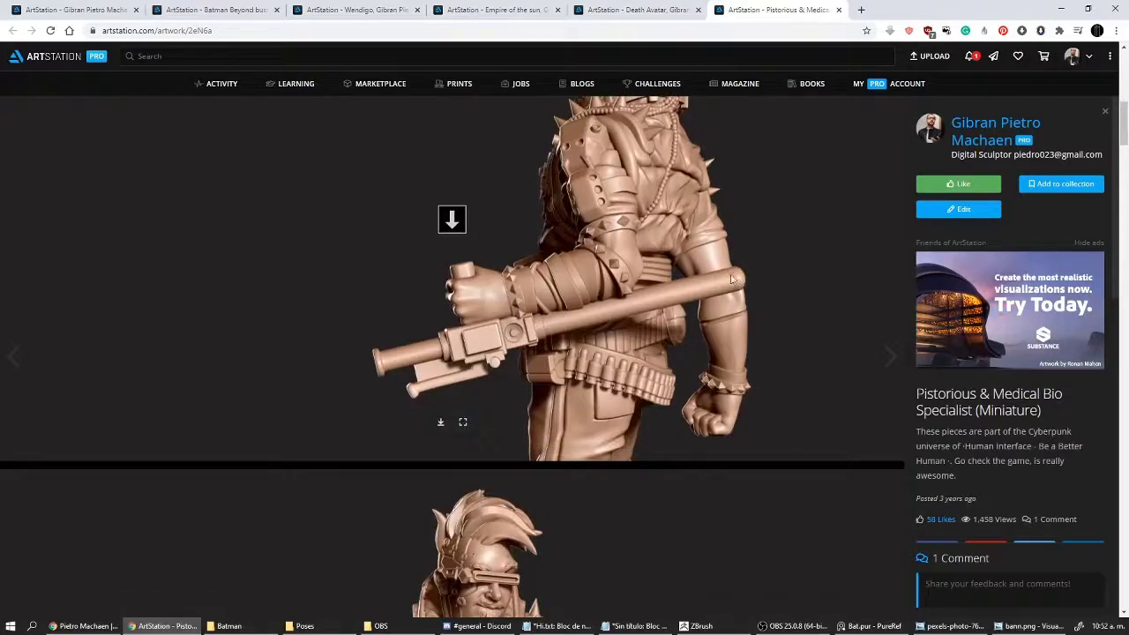
pyautogui.scroll(-4, 739, 280)
pyautogui.scroll(-5, 734, 271)
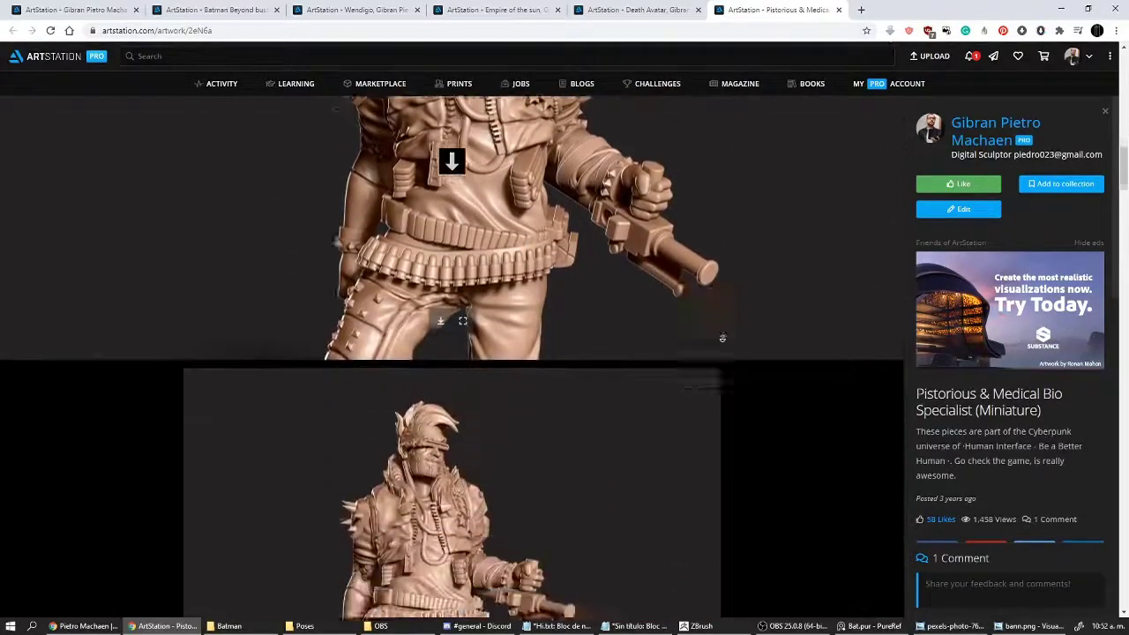
pyautogui.scroll(-3, 697, 358)
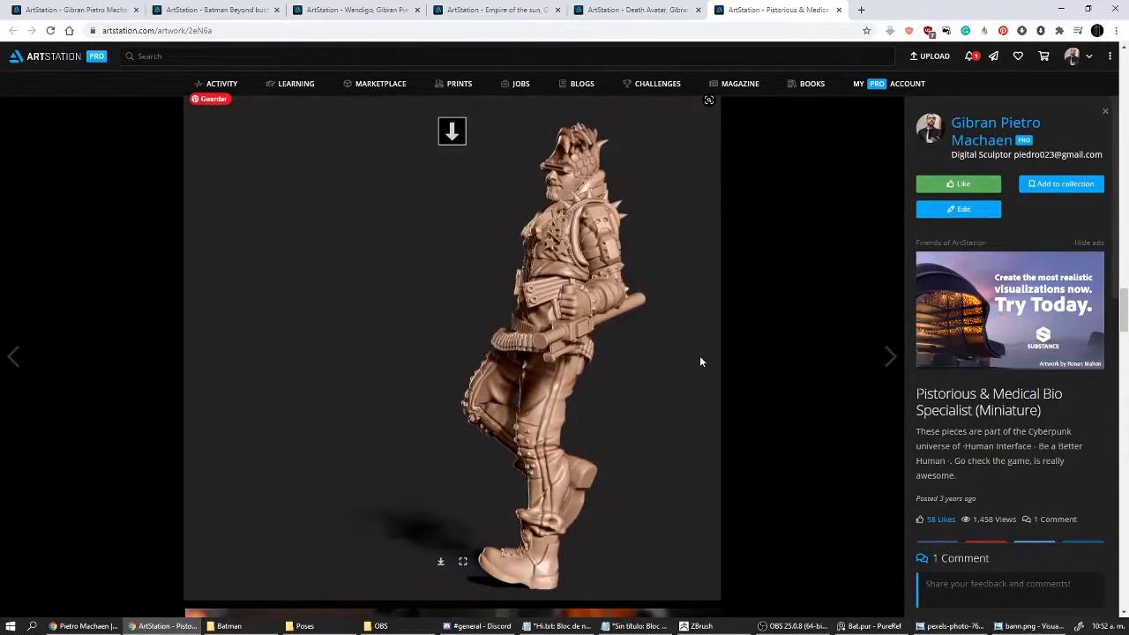
pyautogui.scroll(-15, 707, 303)
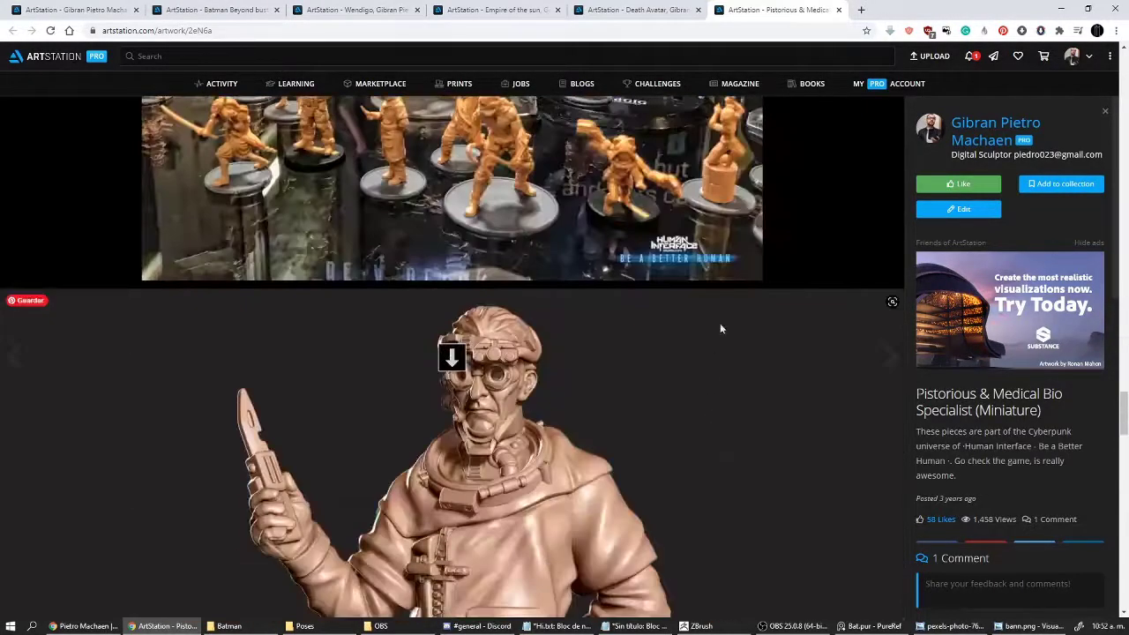
pyautogui.scroll(-10, 717, 426)
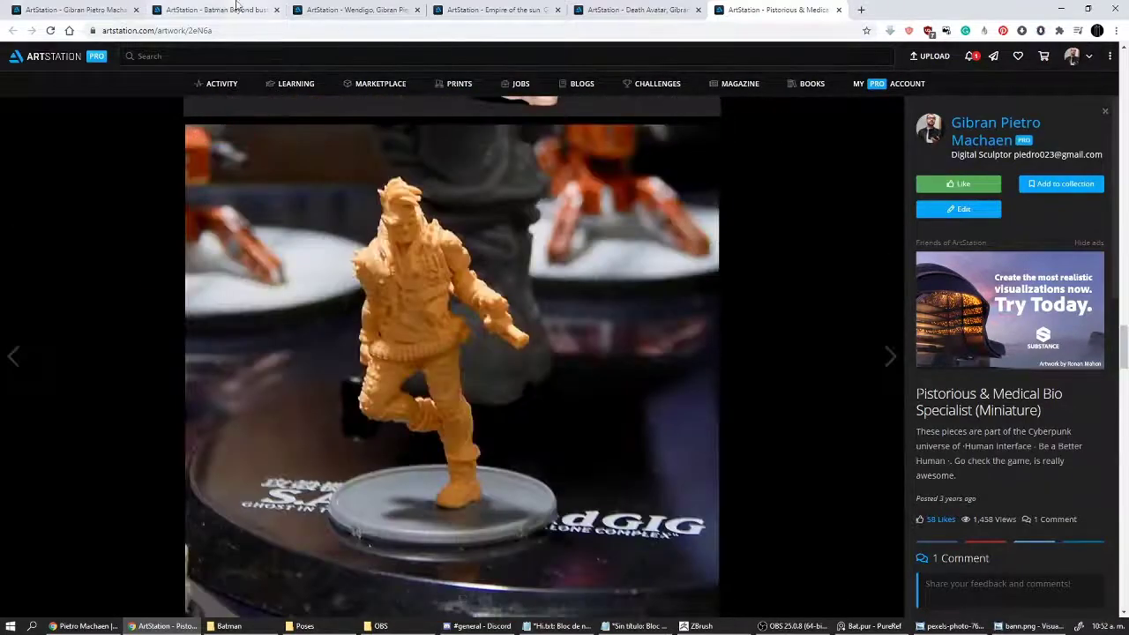
# Step: Return to the Batman Beyond bust artwork and view the renders further down its page
pyautogui.click(224, 9)
pyautogui.scroll(-3, 497, 263)
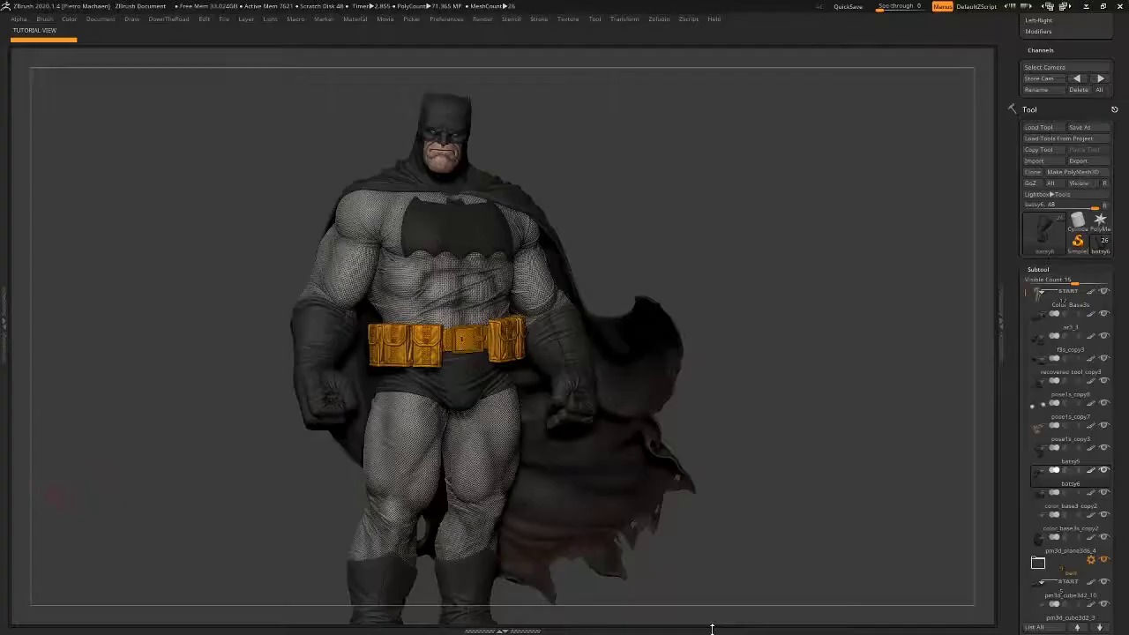
# Step: Switch to ZBrush and examine the full Batman statue, its pose, cape, utility belt and rock base, from several angles and distances
pyautogui.click(696, 626)
pyautogui.moveTo(811, 292); pyautogui.dragTo(828, 360)
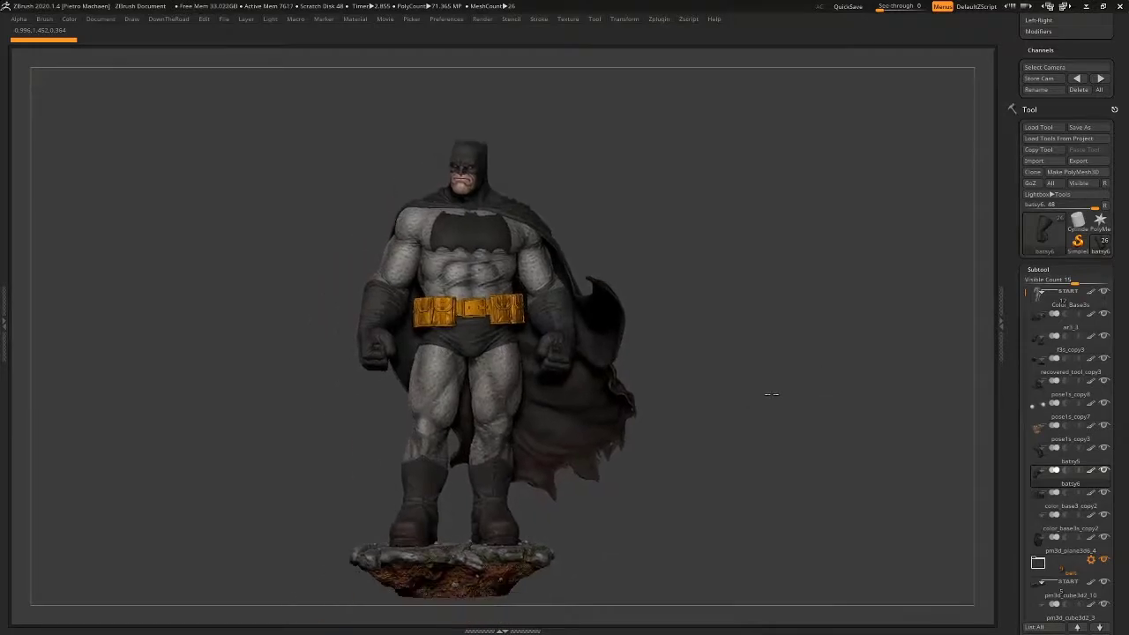
pyautogui.moveTo(770, 393); pyautogui.dragTo(796, 374)
pyautogui.hotkey('shift', 'f')
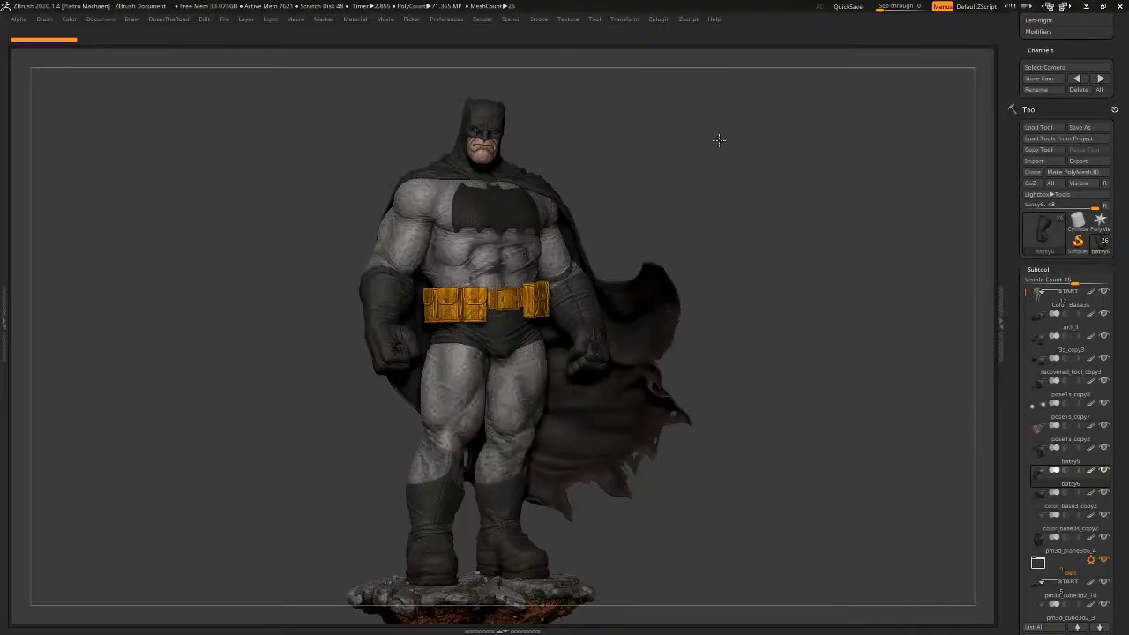
pyautogui.moveTo(717, 138); pyautogui.dragTo(760, 222)
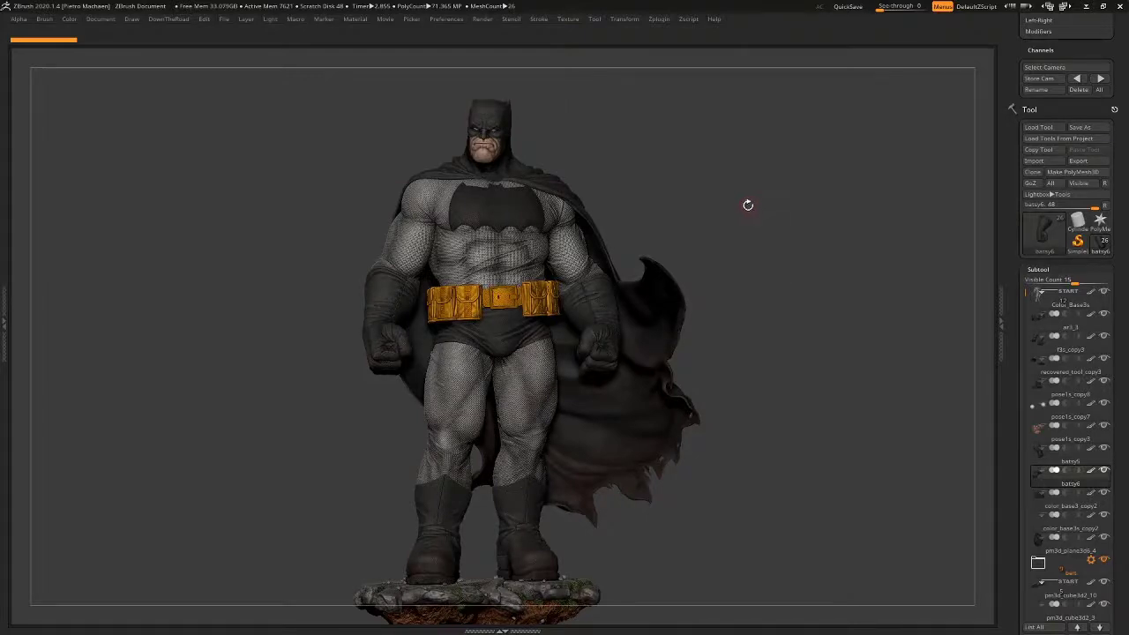
pyautogui.moveTo(746, 207); pyautogui.dragTo(840, 255)
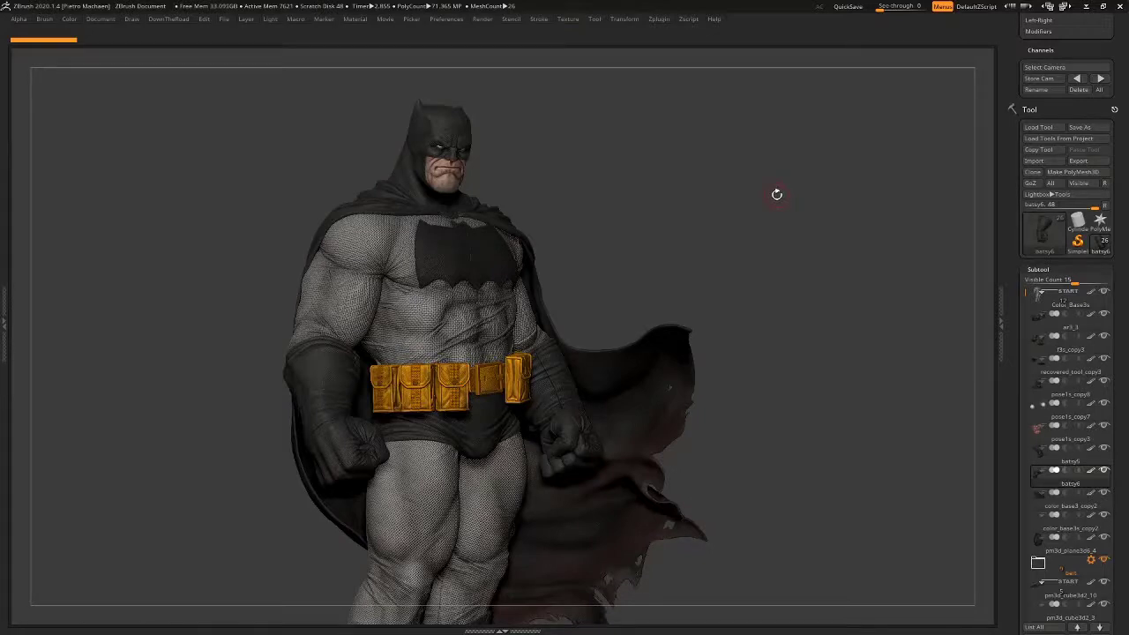
pyautogui.moveTo(791, 221); pyautogui.dragTo(765, 222)
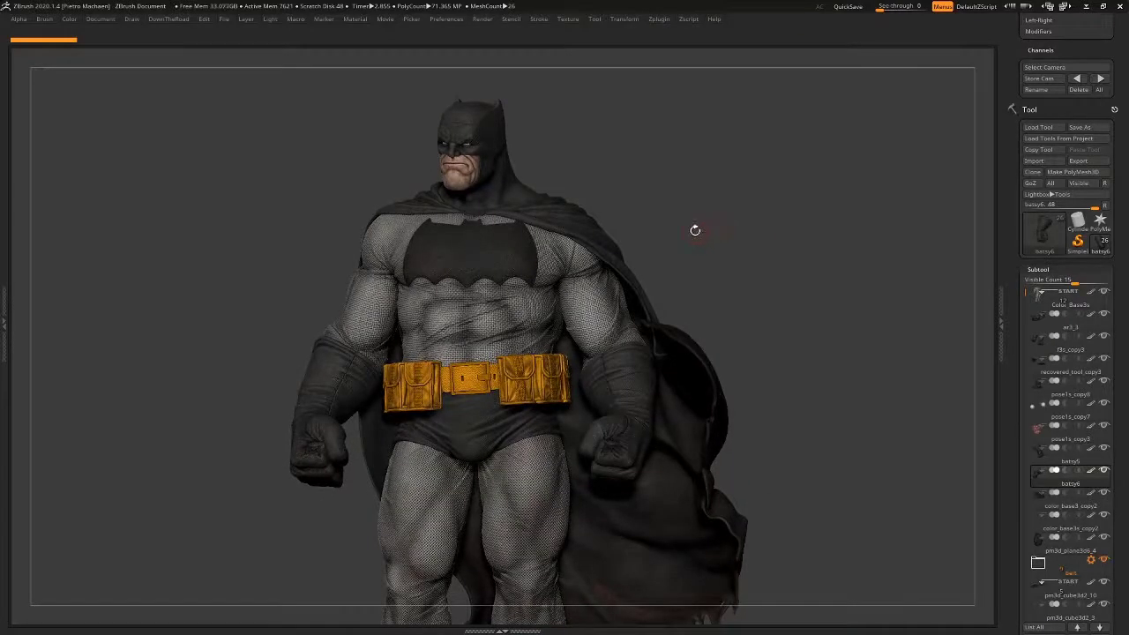
pyautogui.moveTo(210, 188); pyautogui.dragTo(220, 191)
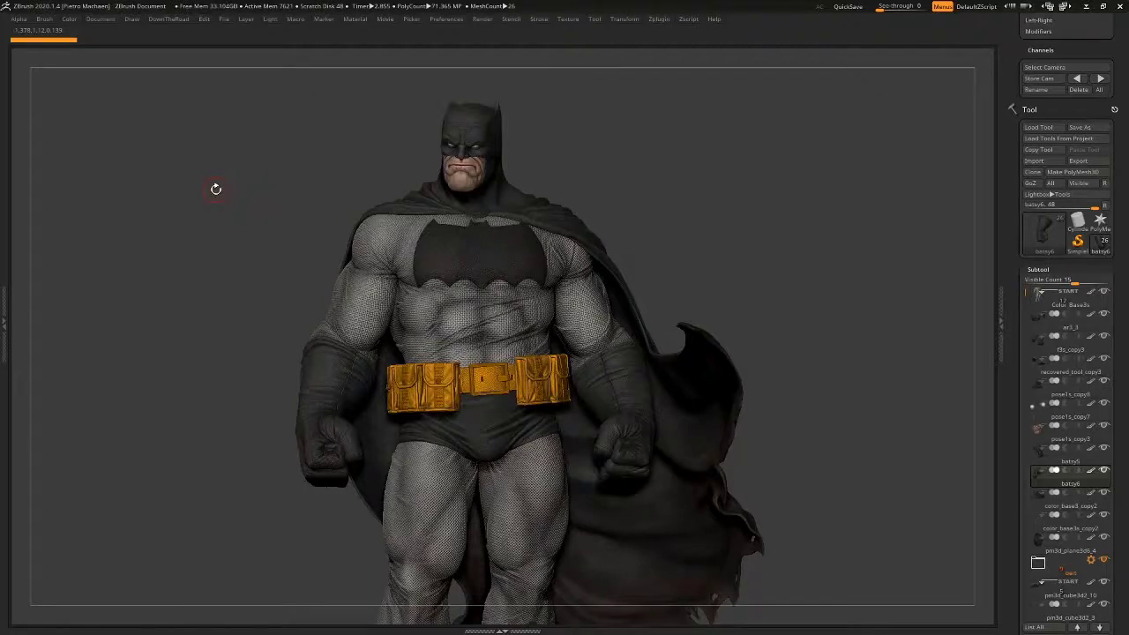
pyautogui.moveTo(575, 194); pyautogui.dragTo(627, 198)
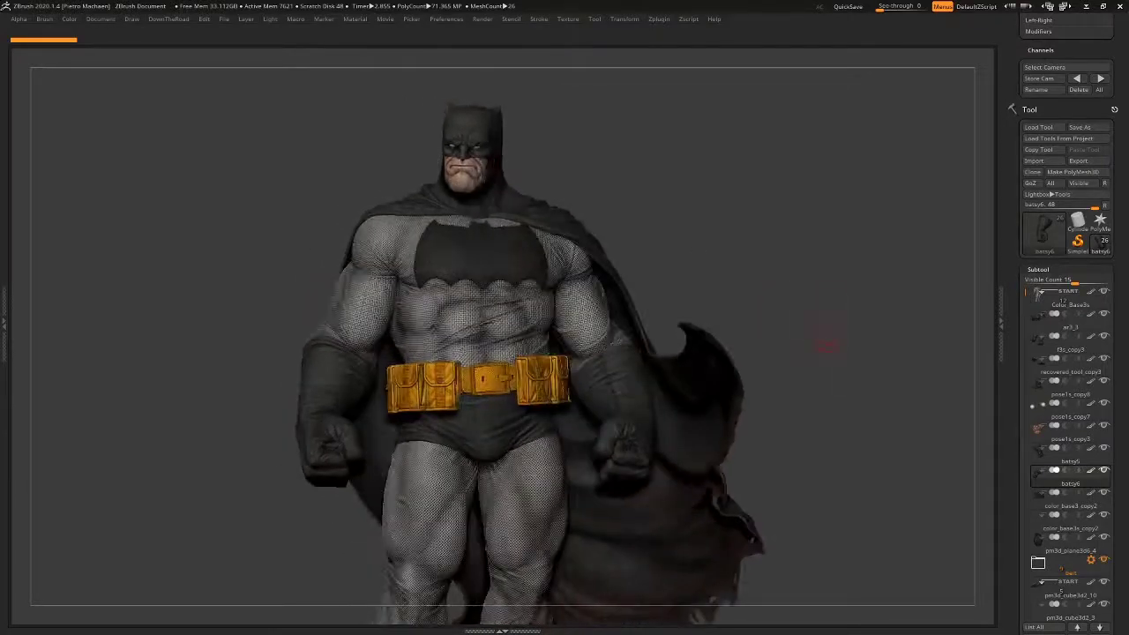
pyautogui.keyDown('alt'); pyautogui.moveTo(822, 354); pyautogui.dragTo(750, 187); pyautogui.keyUp('alt')
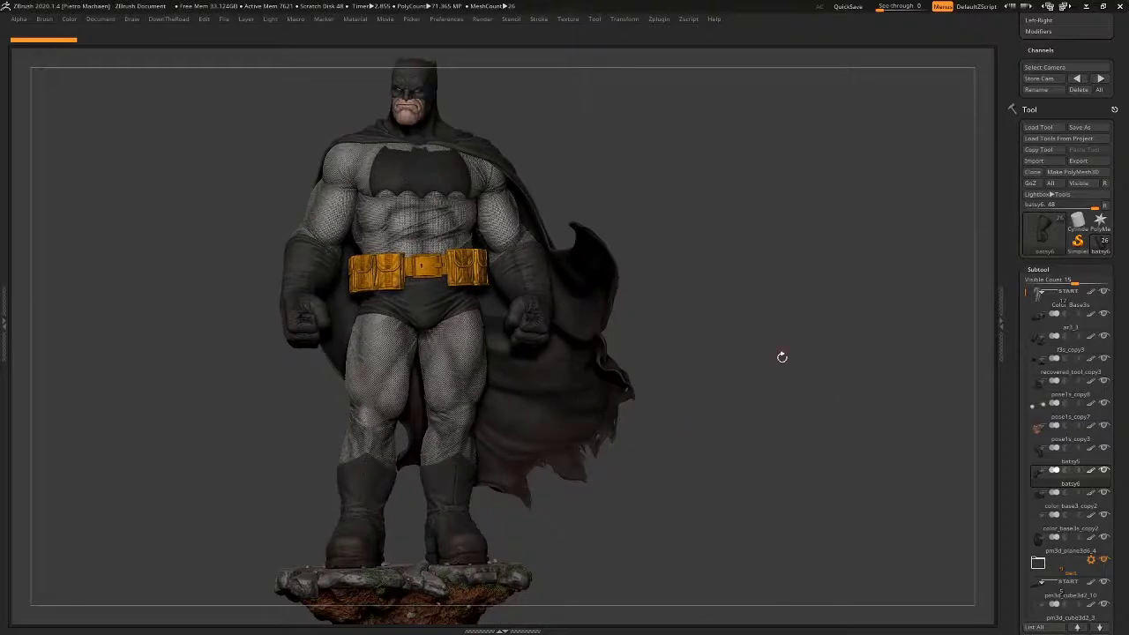
pyautogui.moveTo(776, 355)
pyautogui.keyDown('alt'); pyautogui.mouseDown()
pyautogui.moveTo(779, 382)
pyautogui.moveTo(801, 356)
pyautogui.moveTo(810, 379)
pyautogui.moveTo(819, 366)
pyautogui.mouseUp(); pyautogui.keyUp('alt')
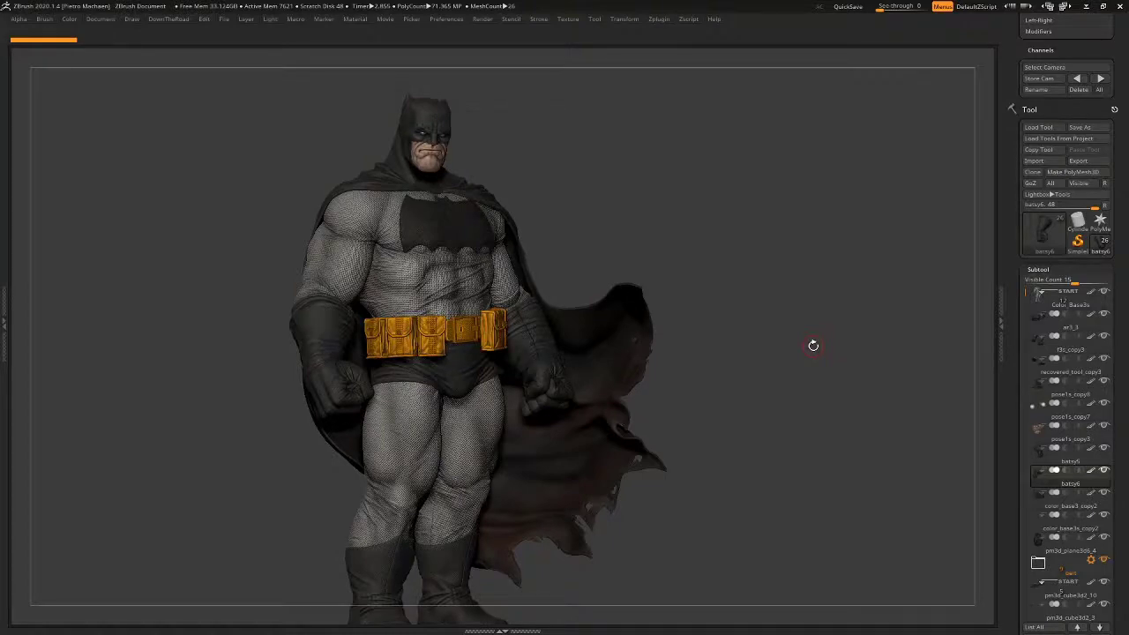
pyautogui.moveTo(824, 346)
pyautogui.mouseDown()
pyautogui.moveTo(796, 352)
pyautogui.moveTo(796, 341)
pyautogui.moveTo(689, 305)
pyautogui.mouseUp()
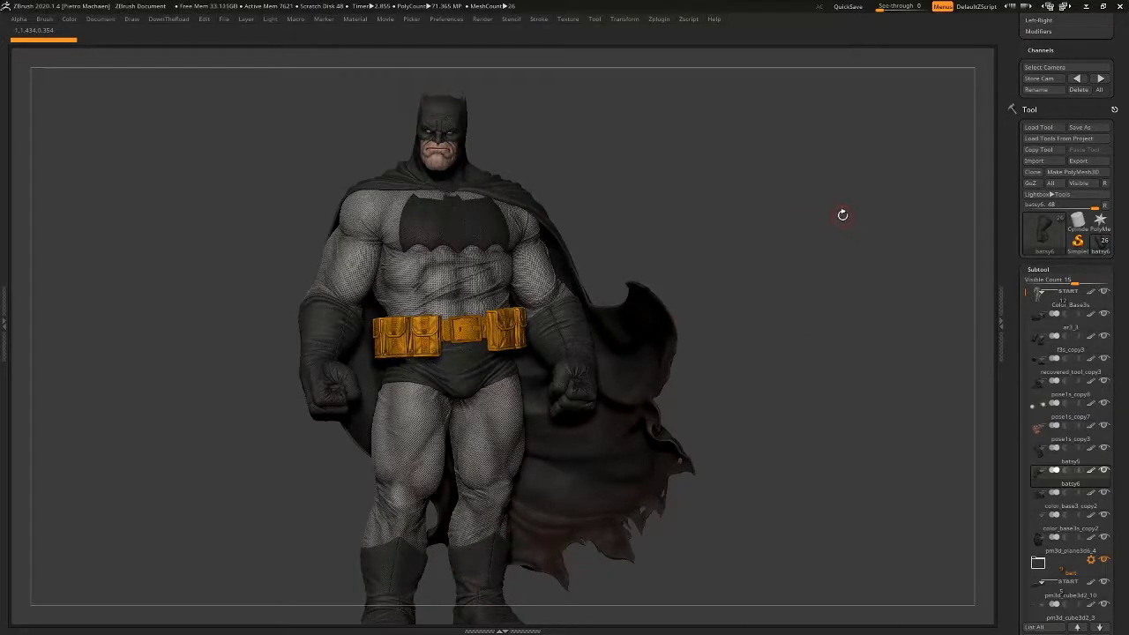
pyautogui.moveTo(840, 200)
pyautogui.mouseDown()
pyautogui.moveTo(590, 196)
pyautogui.moveTo(796, 231)
pyautogui.mouseUp()
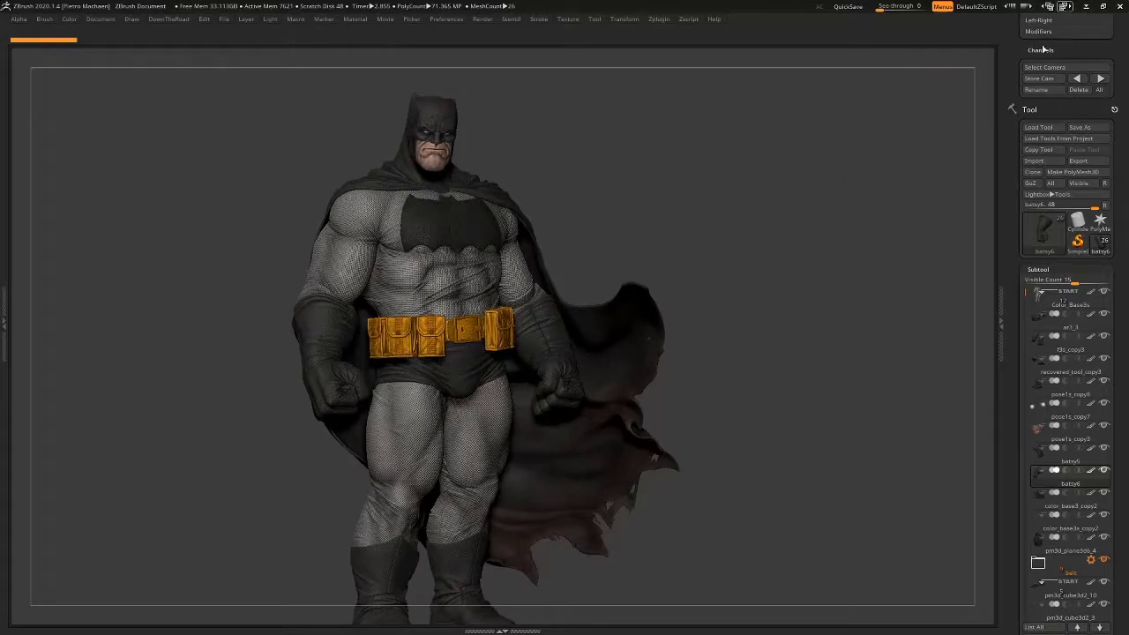
# Step: Close ZBrush and return to the Batman Beyond bust artwork in the browser
pyautogui.click(1120, 6)
pyautogui.click(602, 355)
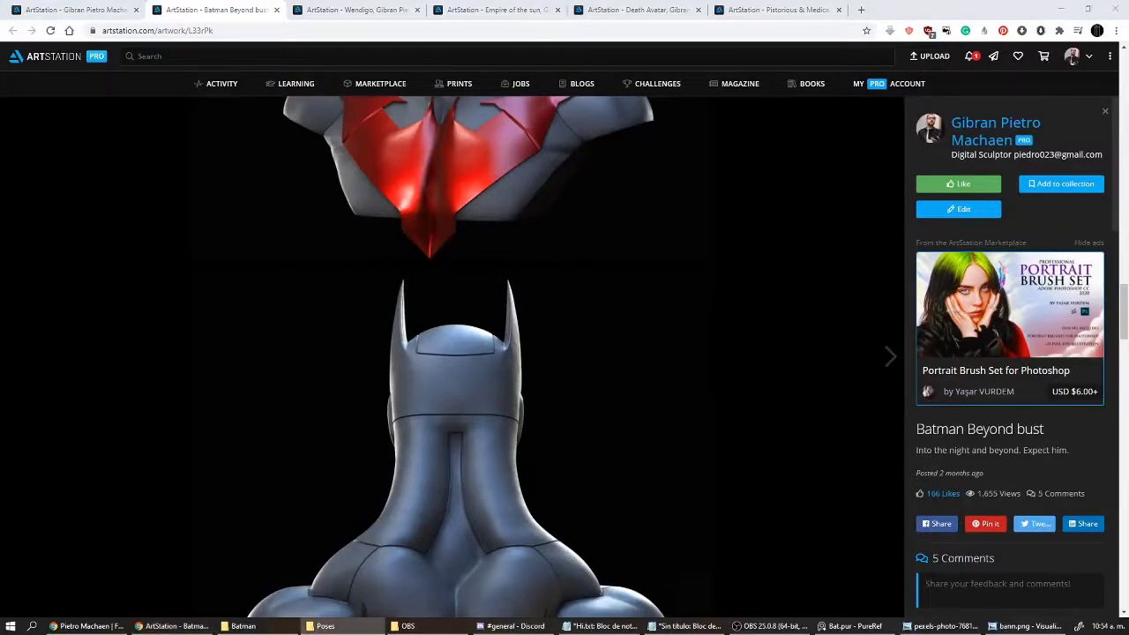
# Step: Open the posable.ZPR project from the Poses folder in ZBrush
pyautogui.moveTo(506, 0); pyautogui.dragTo(505, 0)
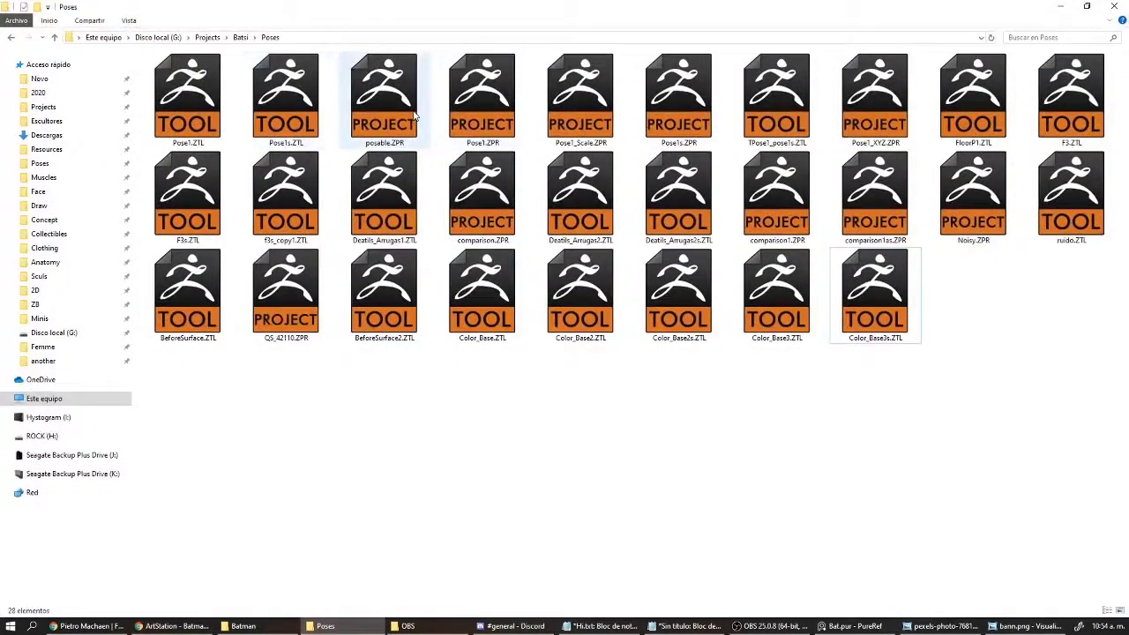
pyautogui.moveTo(1105, 503); pyautogui.dragTo(978, 107)
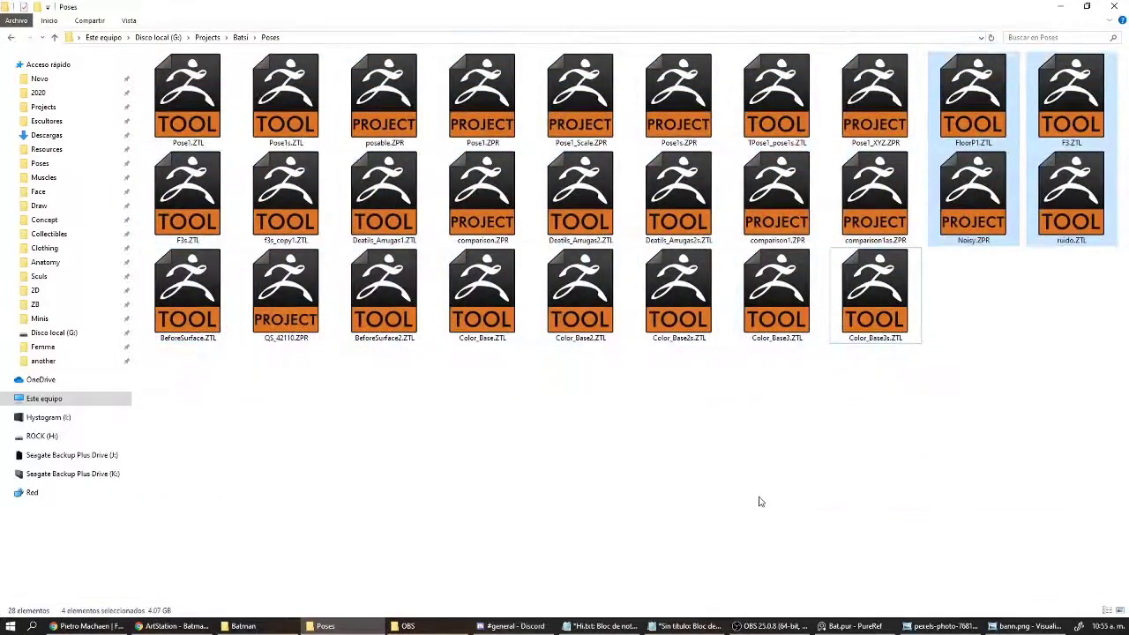
pyautogui.click(758, 499)
pyautogui.doubleClick(384, 97)
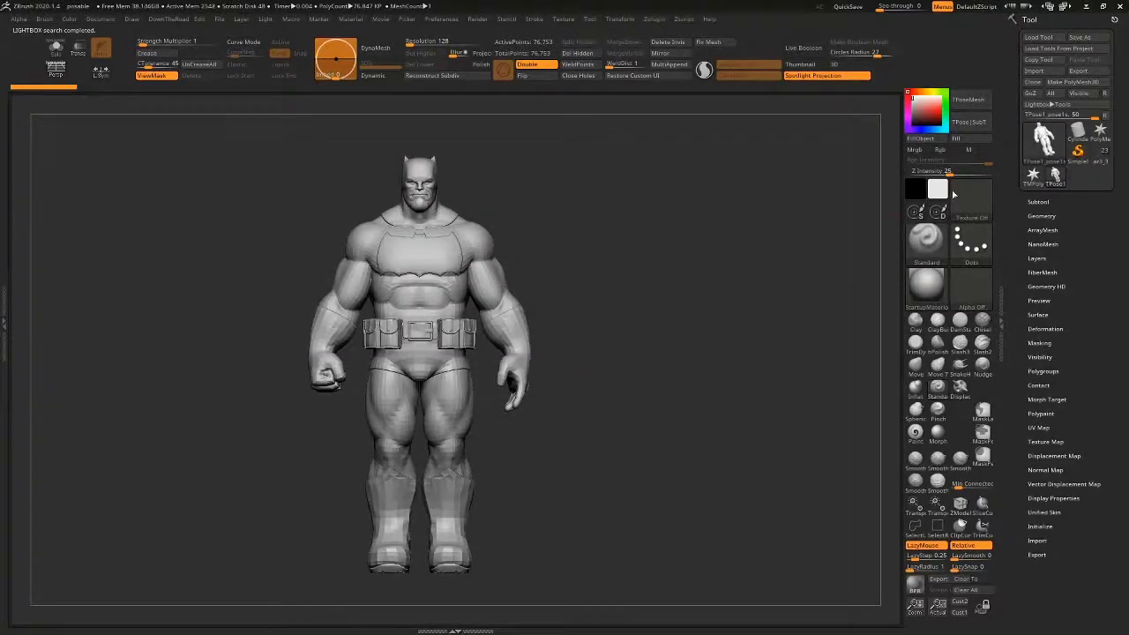
# Step: Switch to the coloured multi-part Batman tool and view the standing figure from the front and both three-quarter sides
pyautogui.click(1102, 150)
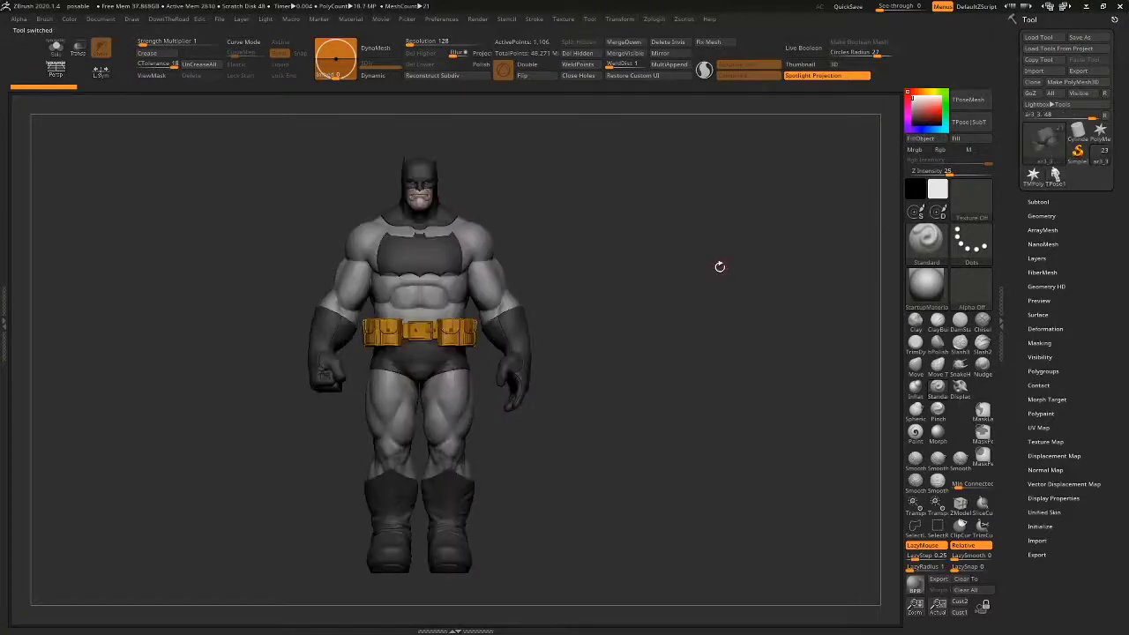
pyautogui.moveTo(605, 341); pyautogui.dragTo(729, 370)
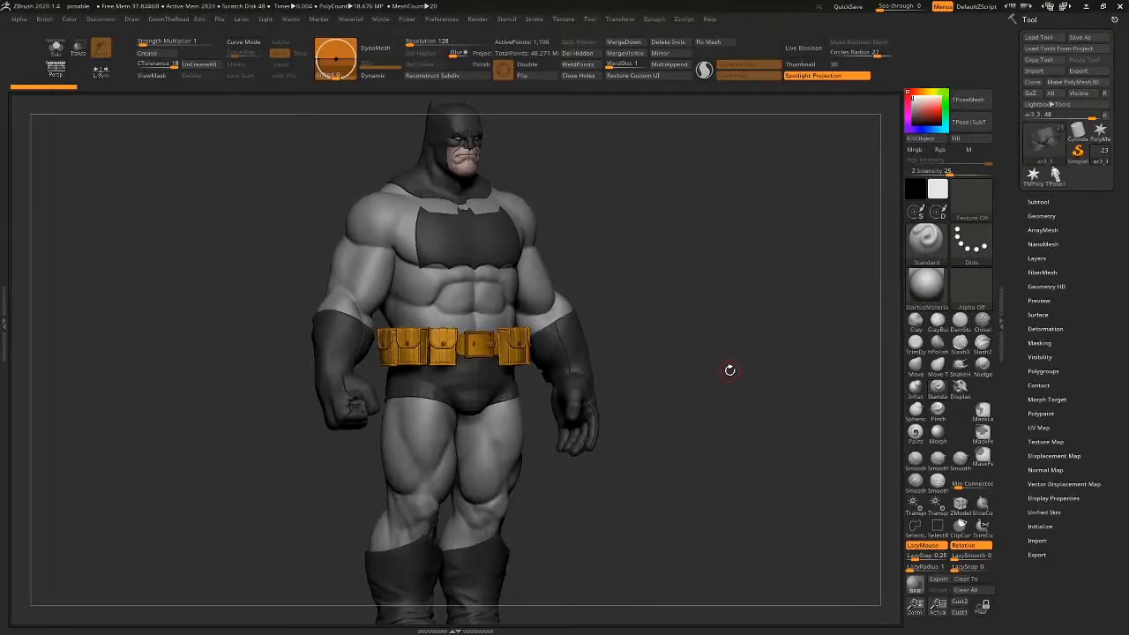
pyautogui.moveTo(729, 370); pyautogui.dragTo(697, 388)
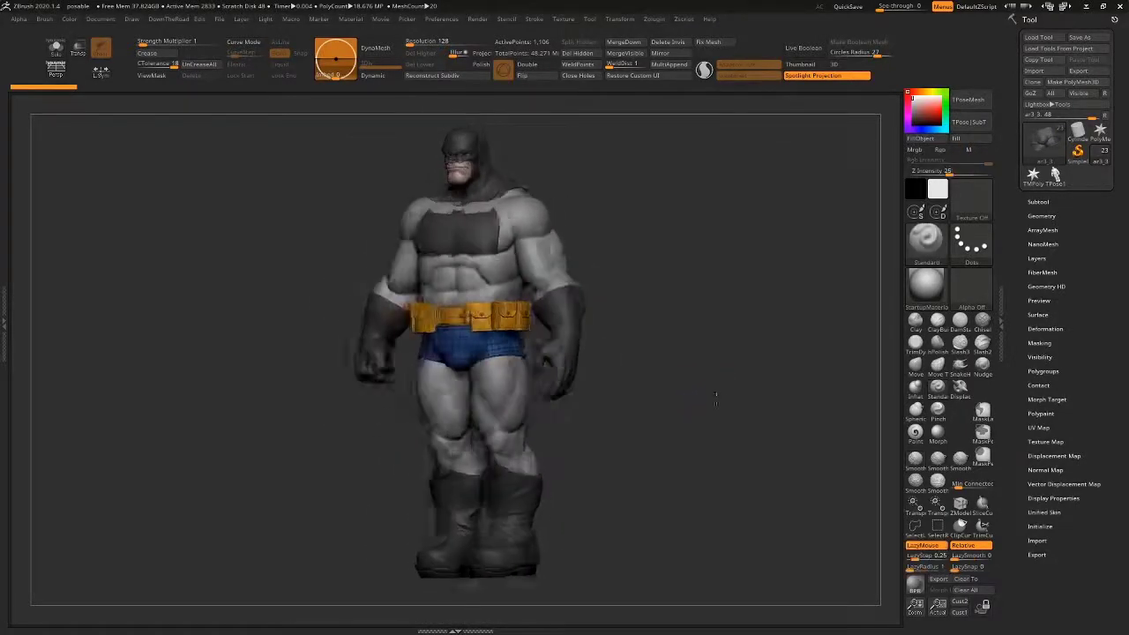
pyautogui.moveTo(715, 398)
pyautogui.keyDown('shift'); pyautogui.mouseDown()
pyautogui.moveTo(718, 368)
pyautogui.moveTo(719, 401)
pyautogui.mouseUp(); pyautogui.keyUp('shift')
# Step: Display polyframes and inspect the mesh topology of the body suit and the chest emblem
pyautogui.keyDown('alt'); pyautogui.click(597, 297); pyautogui.keyUp('alt')
pyautogui.hotkey('shift', 'f')
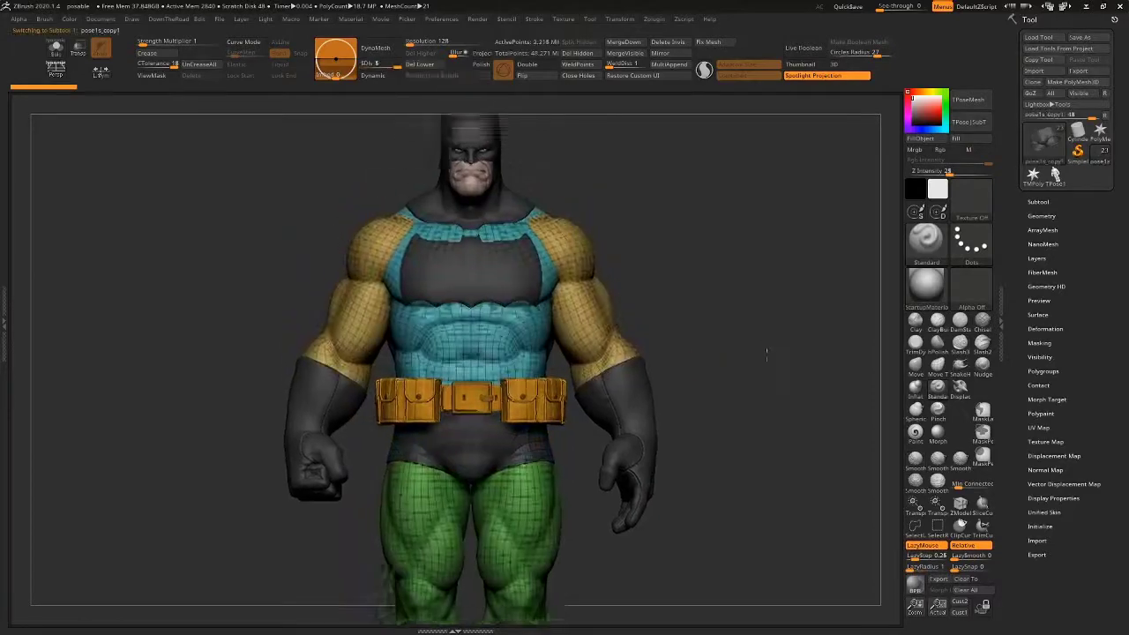
pyautogui.moveTo(766, 353); pyautogui.dragTo(734, 328)
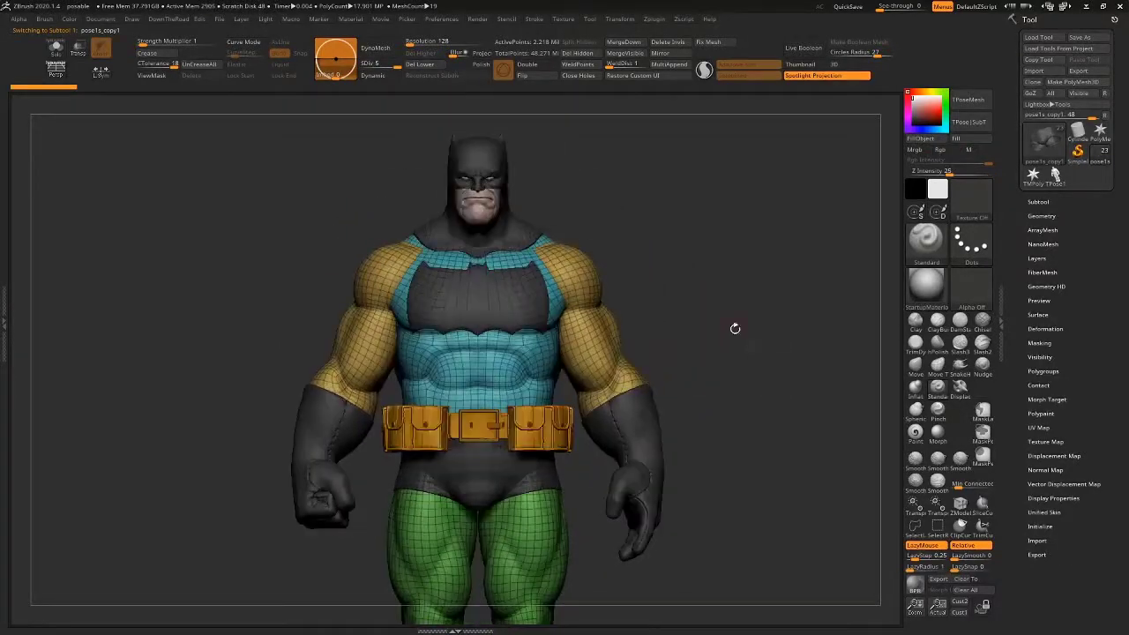
pyautogui.keyDown('alt'); pyautogui.moveTo(725, 267); pyautogui.dragTo(802, 362); pyautogui.keyUp('alt')
pyautogui.keyDown('alt'); pyautogui.click(534, 293); pyautogui.keyUp('alt')
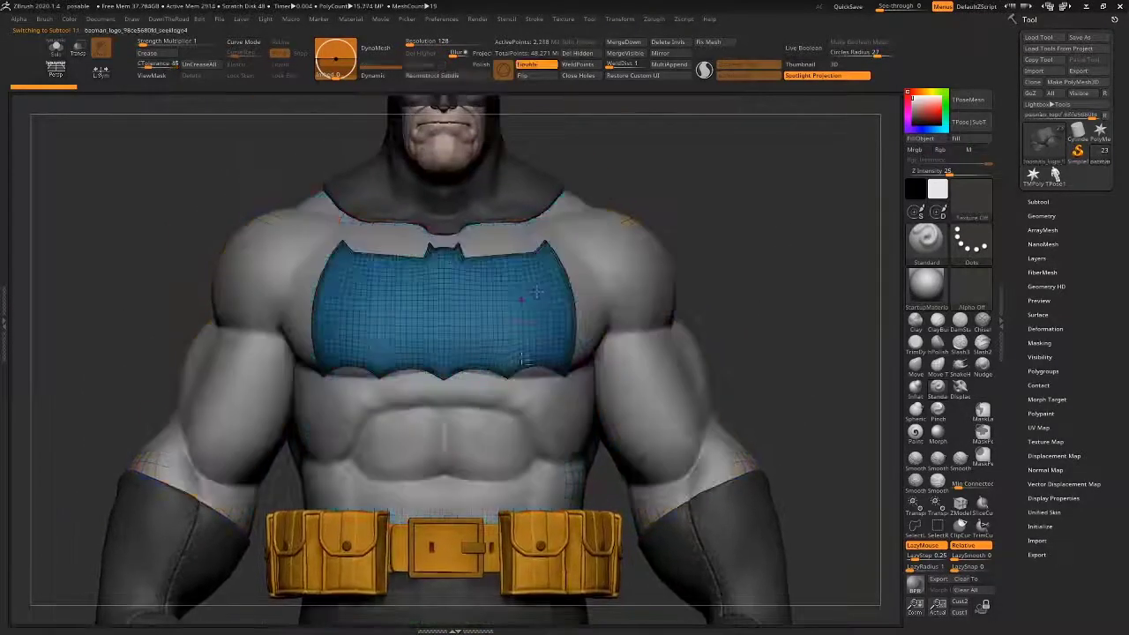
pyautogui.keyDown('alt'); pyautogui.moveTo(734, 247); pyautogui.dragTo(754, 327); pyautogui.keyUp('alt')
# Step: Select the cowl, isolate it to inspect its mesh, and bring back the full figure with polyframes off
pyautogui.keyDown('alt'); pyautogui.click(550, 270); pyautogui.keyUp('alt')
pyautogui.keyDown('alt'); pyautogui.moveTo(667, 236); pyautogui.dragTo(665, 274); pyautogui.keyUp('alt')
pyautogui.hotkey('alt', 's')
pyautogui.press('f')
pyautogui.press('f')
pyautogui.moveTo(741, 338)
pyautogui.keyDown('alt'); pyautogui.mouseDown()
pyautogui.moveTo(680, 344)
pyautogui.moveTo(731, 341)
pyautogui.mouseUp(); pyautogui.keyUp('alt')
pyautogui.hotkey('shift', 'f')
pyautogui.hotkey('alt', 's')
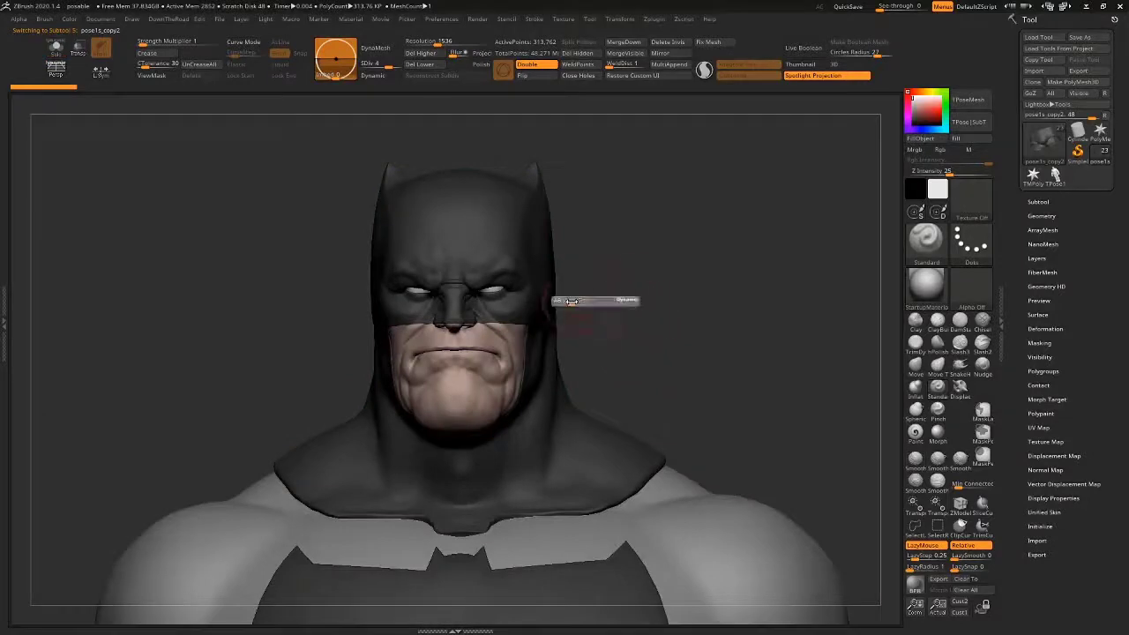
# Step: Isolate the exposed lower face piece and examine it on its own from the side and front
pyautogui.keyDown('alt'); pyautogui.click(514, 339); pyautogui.keyUp('alt')
pyautogui.hotkey('alt', 's')
pyautogui.moveTo(684, 345); pyautogui.dragTo(655, 349)
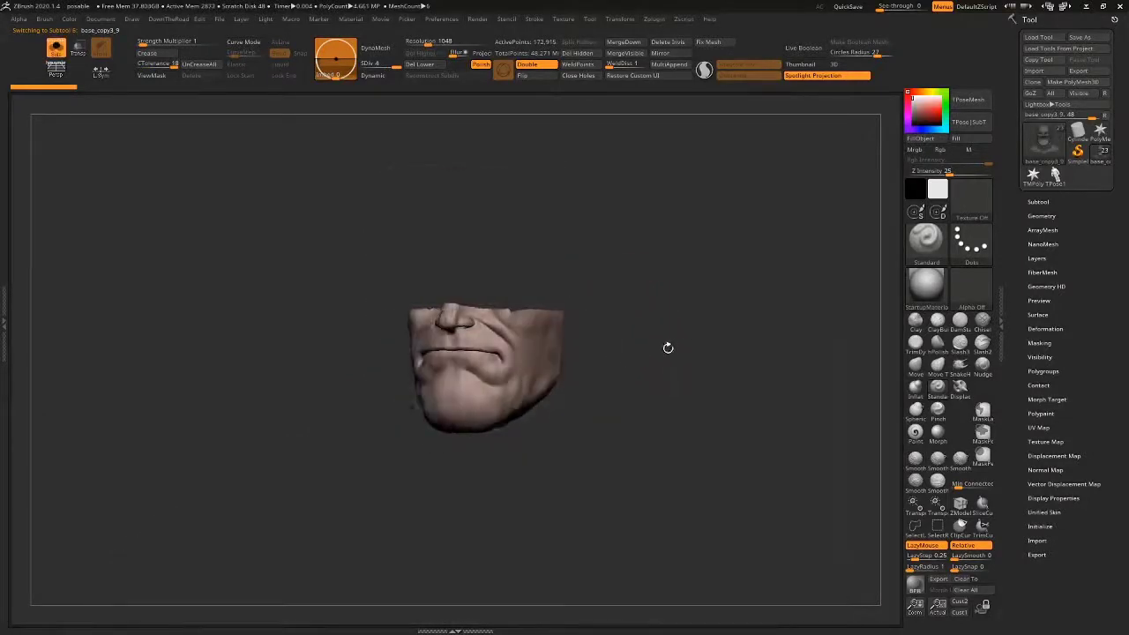
pyautogui.press('f')
pyautogui.hotkey('alt', 's')
pyautogui.press('f')
pyautogui.hotkey('alt', 's')
pyautogui.press('f')
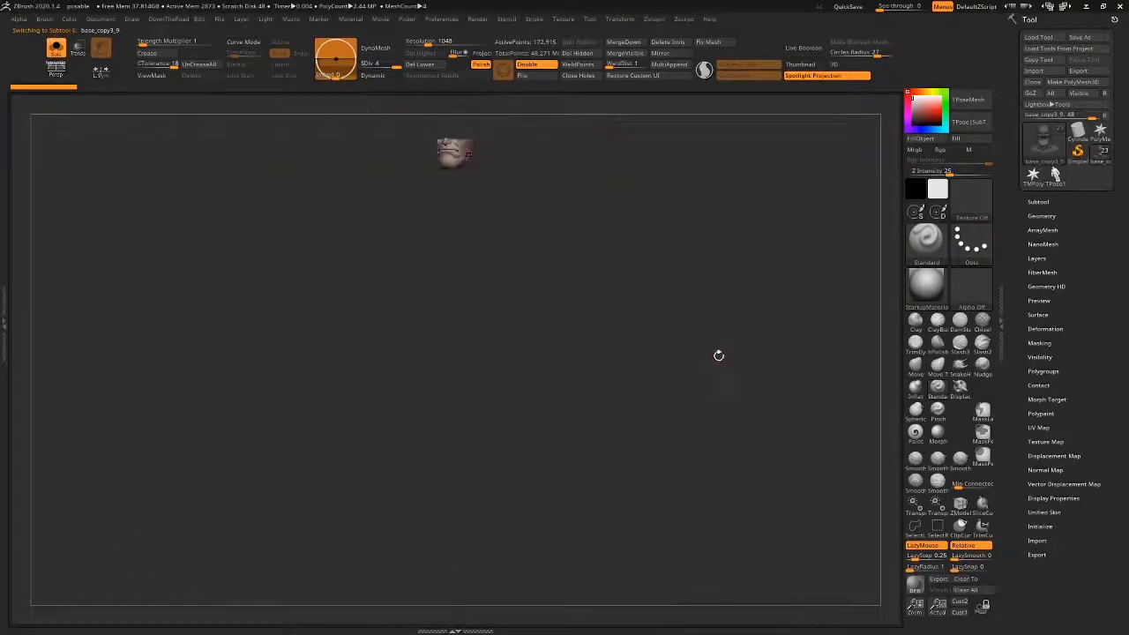
pyautogui.moveTo(719, 355); pyautogui.dragTo(716, 276)
# Step: Select the glove subtool and examine the whole Batman figure, including belt, torso and legs, at several distances
pyautogui.keyDown('alt'); pyautogui.click(570, 353); pyautogui.keyUp('alt')
pyautogui.hotkey('alt', 's')
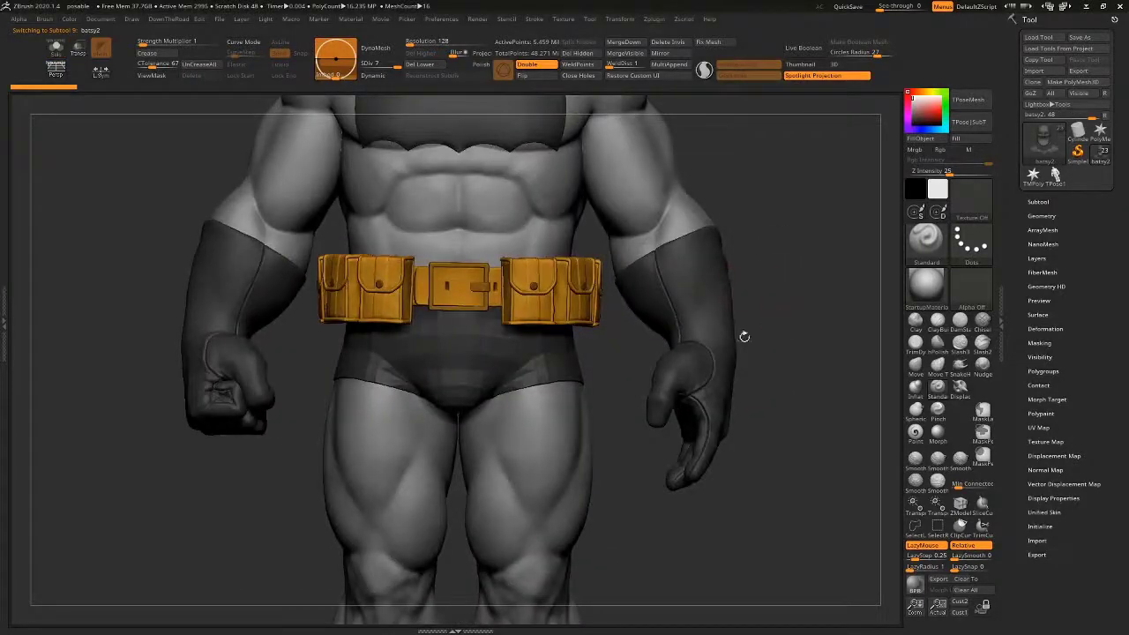
pyautogui.keyDown('alt'); pyautogui.moveTo(785, 311); pyautogui.dragTo(773, 417); pyautogui.keyUp('alt')
pyautogui.keyDown('alt'); pyautogui.moveTo(756, 270); pyautogui.dragTo(758, 356); pyautogui.keyUp('alt')
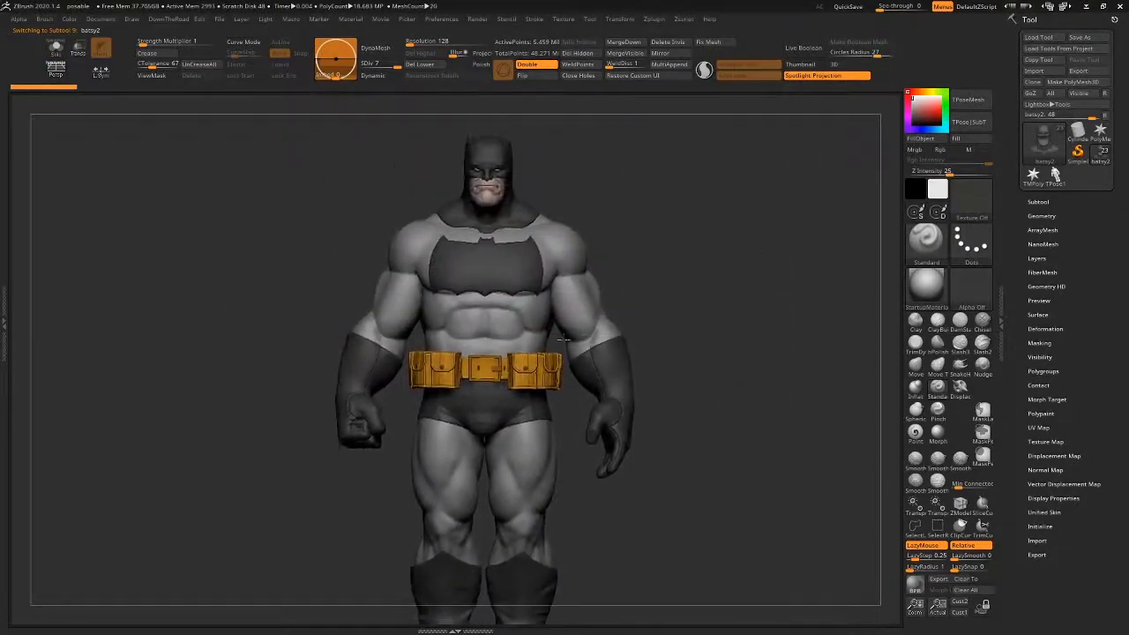
pyautogui.keyDown('alt'); pyautogui.moveTo(711, 255); pyautogui.dragTo(743, 310); pyautogui.keyUp('alt')
pyautogui.moveTo(743, 310); pyautogui.dragTo(749, 317)
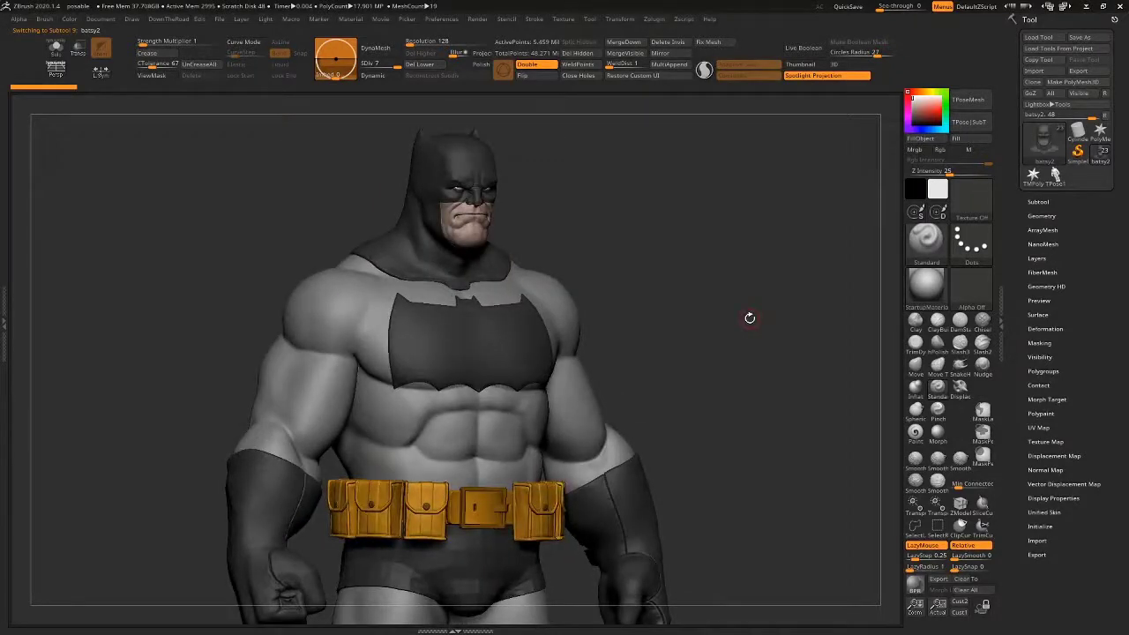
pyautogui.keyDown('alt'); pyautogui.moveTo(709, 345); pyautogui.dragTo(697, 242); pyautogui.keyUp('alt')
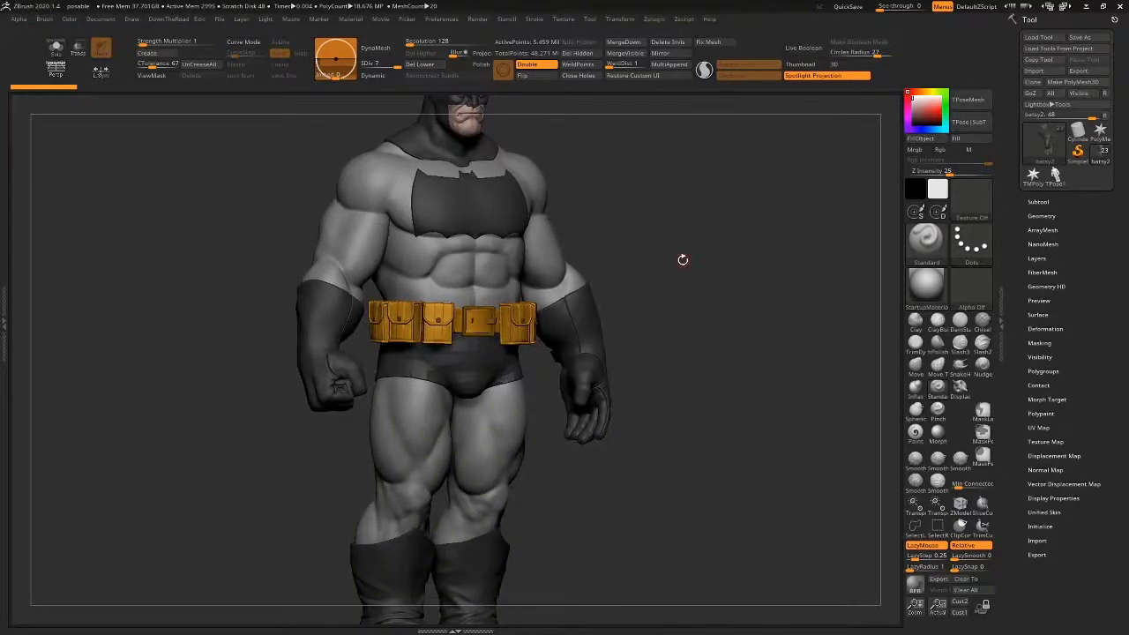
pyautogui.moveTo(744, 325)
pyautogui.keyDown('alt'); pyautogui.mouseDown()
pyautogui.moveTo(725, 313)
pyautogui.moveTo(703, 329)
pyautogui.moveTo(718, 343)
pyautogui.moveTo(645, 351)
pyautogui.moveTo(814, 361)
pyautogui.moveTo(746, 375)
pyautogui.moveTo(826, 401)
pyautogui.mouseUp(); pyautogui.keyUp('alt')
pyautogui.moveTo(750, 360)
pyautogui.keyDown('alt'); pyautogui.mouseDown()
pyautogui.moveTo(743, 446)
pyautogui.moveTo(783, 441)
pyautogui.mouseUp(); pyautogui.keyUp('alt')
# Step: Delete all subtools of the TPose1_pose1s transpose mesh and return to the coloured Batman tool
pyautogui.click(1057, 176)
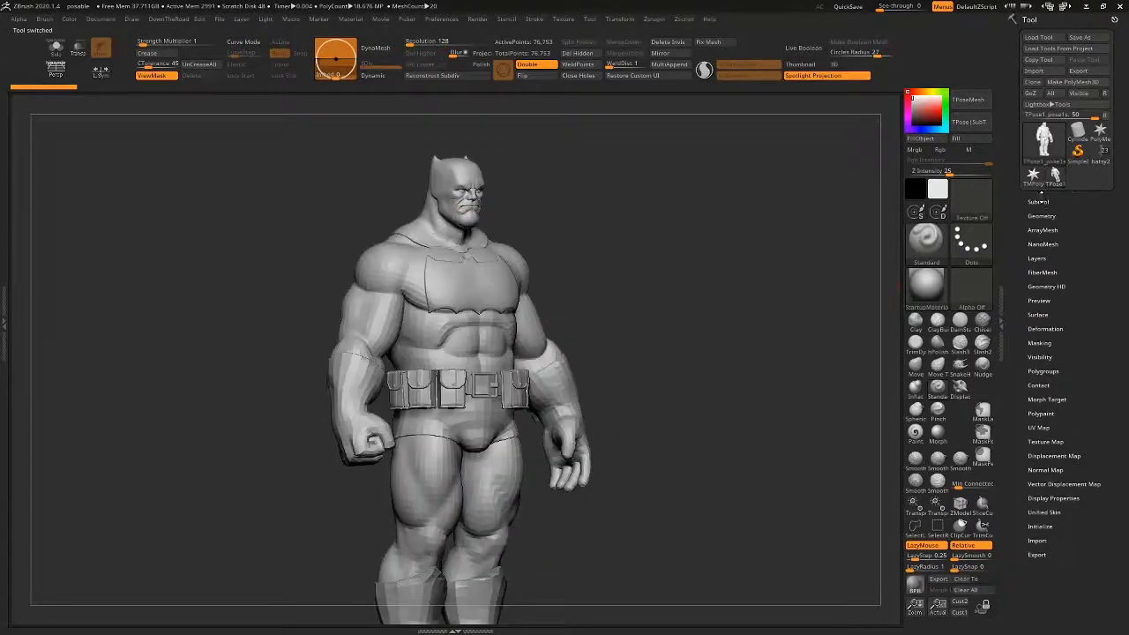
pyautogui.click(1042, 202)
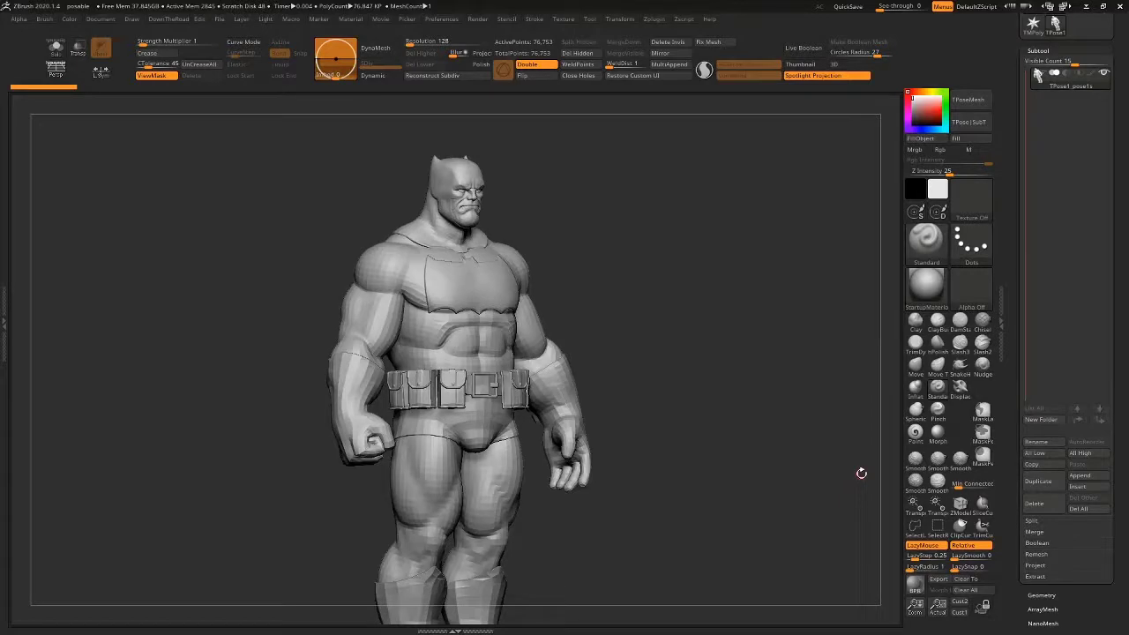
pyautogui.click(1079, 509)
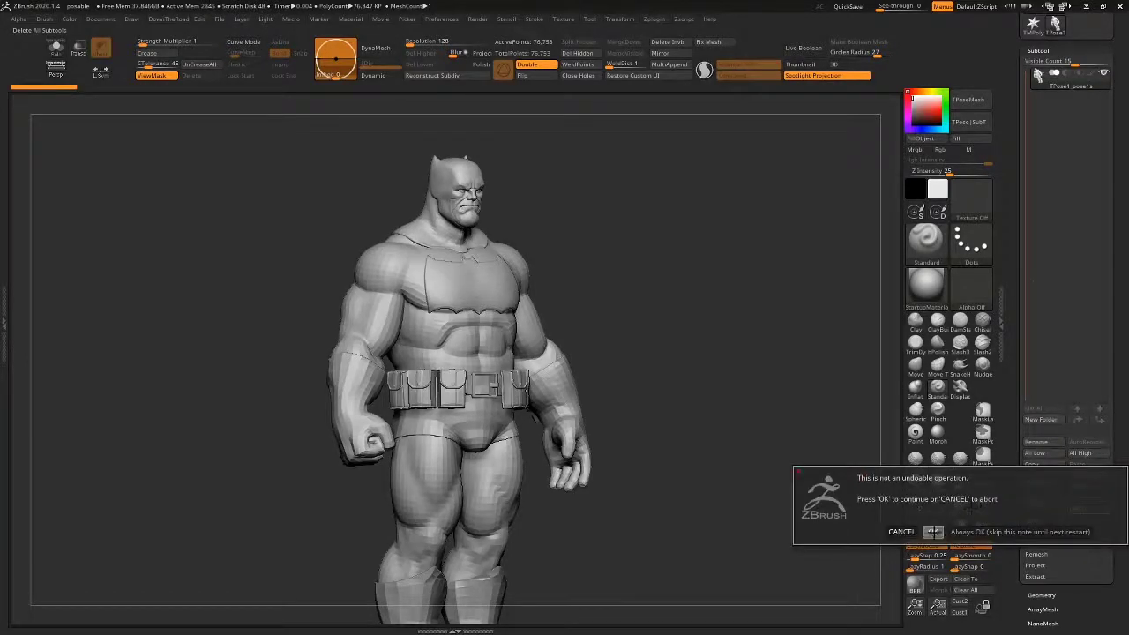
pyautogui.click(933, 532)
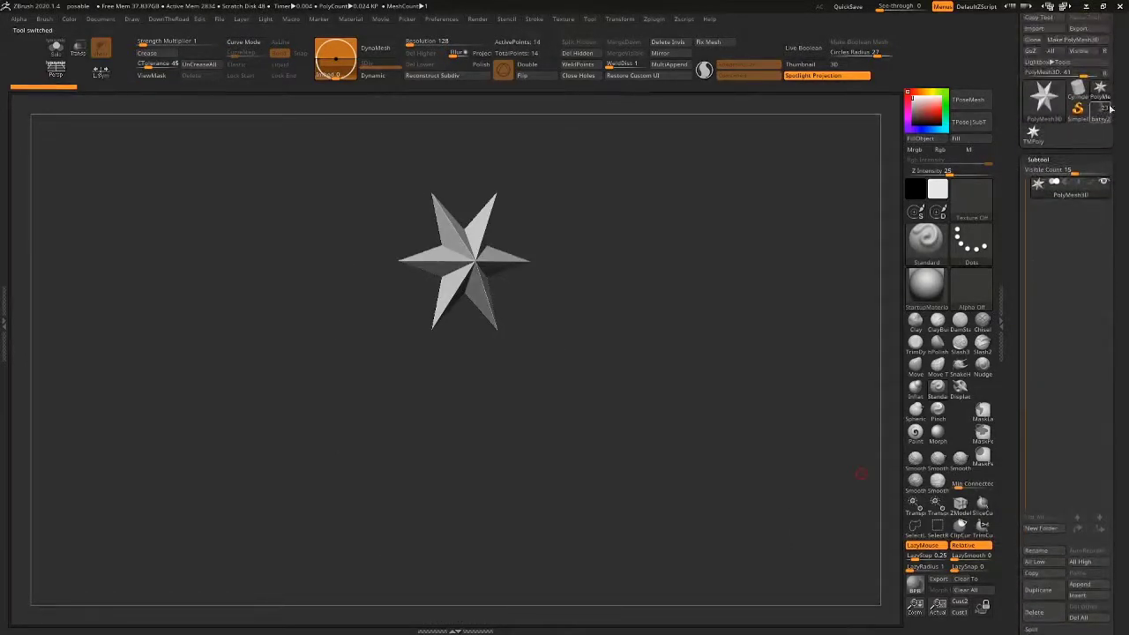
pyautogui.click(1101, 110)
pyautogui.moveTo(715, 359); pyautogui.dragTo(719, 410)
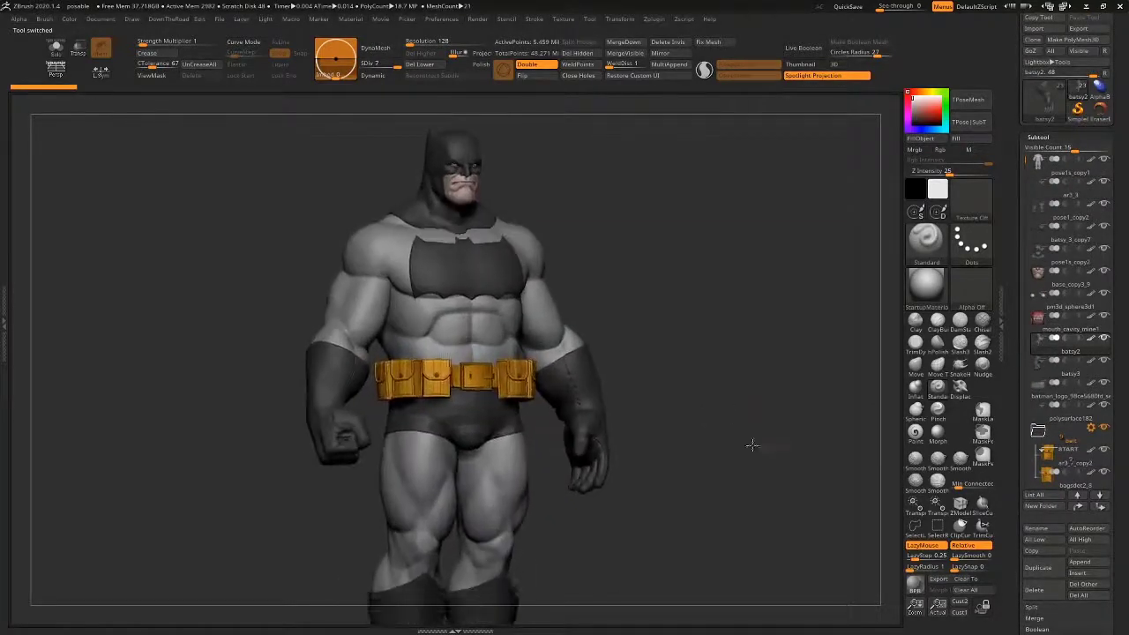
# Step: Isolate the open-hand glove and view its forearm, thumb and seams up close
pyautogui.hotkey('shift', 'f')
pyautogui.keyDown('alt'); pyautogui.moveTo(695, 348); pyautogui.dragTo(715, 366); pyautogui.keyUp('alt')
pyautogui.hotkey('shift', 'alt', 's')
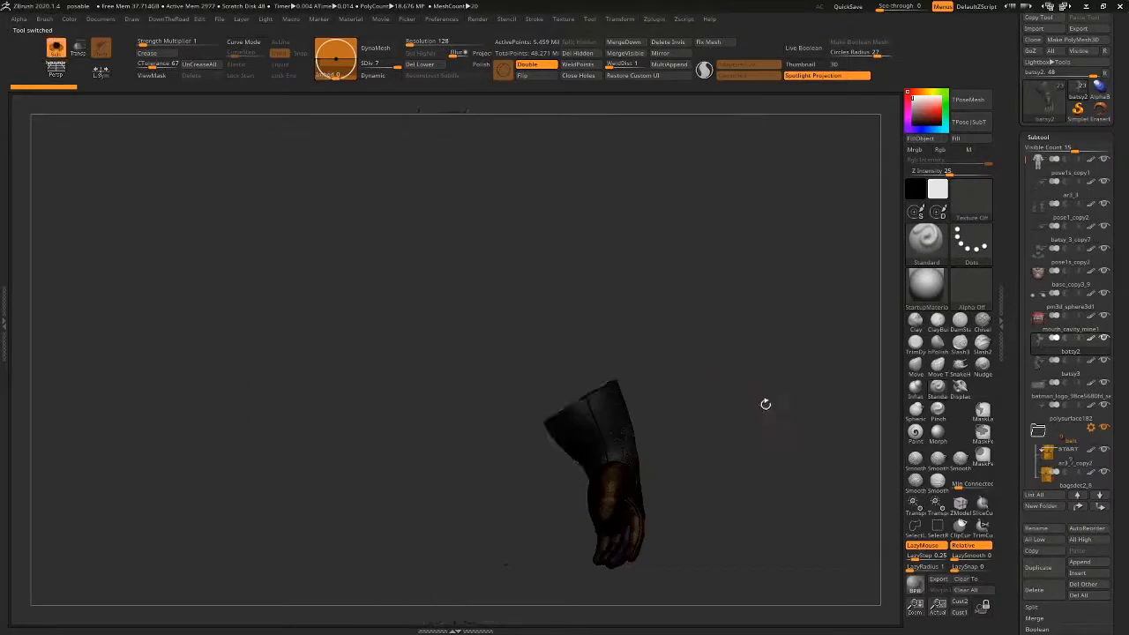
pyautogui.press('f')
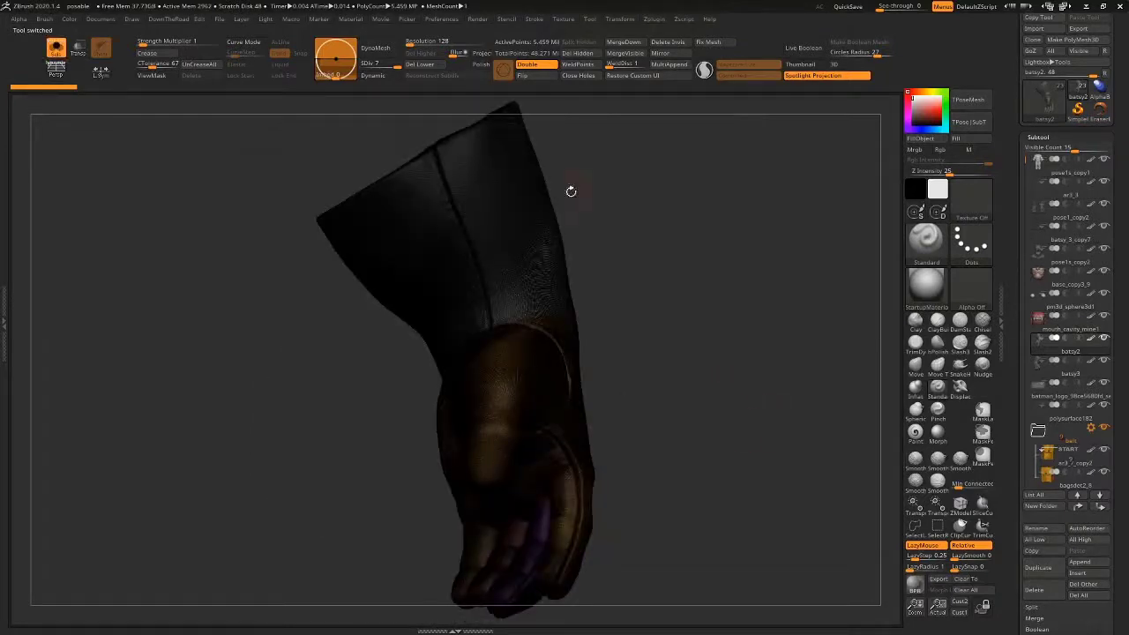
pyautogui.moveTo(571, 191)
pyautogui.mouseDown()
pyautogui.moveTo(723, 305)
pyautogui.moveTo(749, 291)
pyautogui.moveTo(740, 280)
pyautogui.moveTo(585, 181)
pyautogui.moveTo(731, 185)
pyautogui.mouseUp()
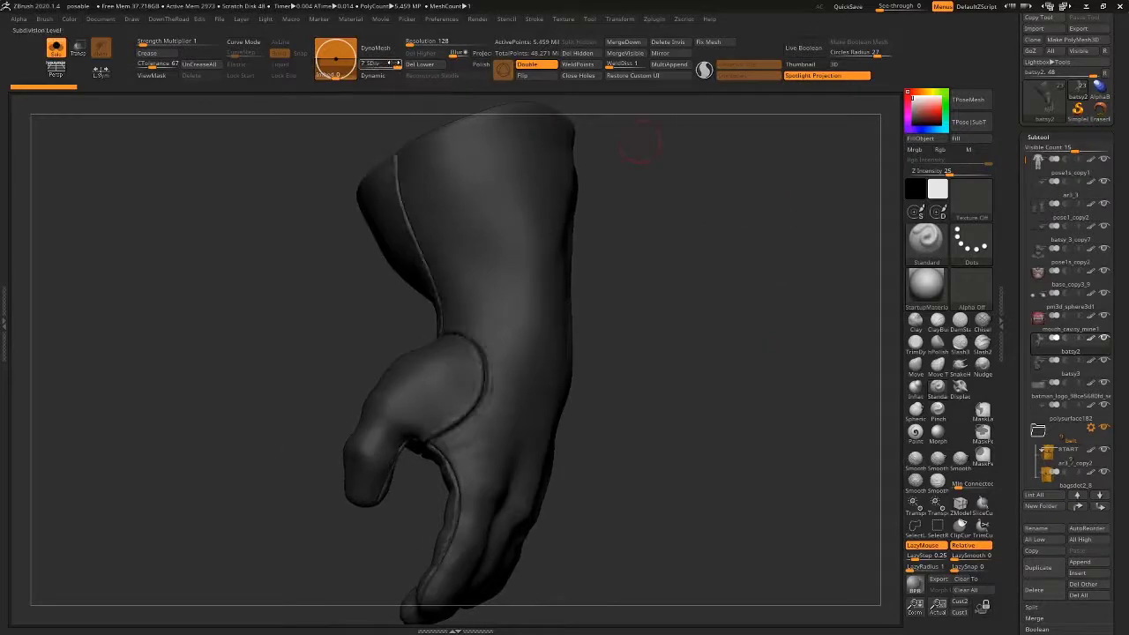
# Step: Lower the glove to subdivision level 1 and display its polyframes
pyautogui.hotkey('shift', 'd')
pyautogui.hotkey('shift', 'd')
pyautogui.hotkey('shift', 'd')
pyautogui.hotkey('shift', 'd')
pyautogui.hotkey('shift', 'd')
pyautogui.hotkey('shift', 'd')
pyautogui.hotkey('shift', 'f')
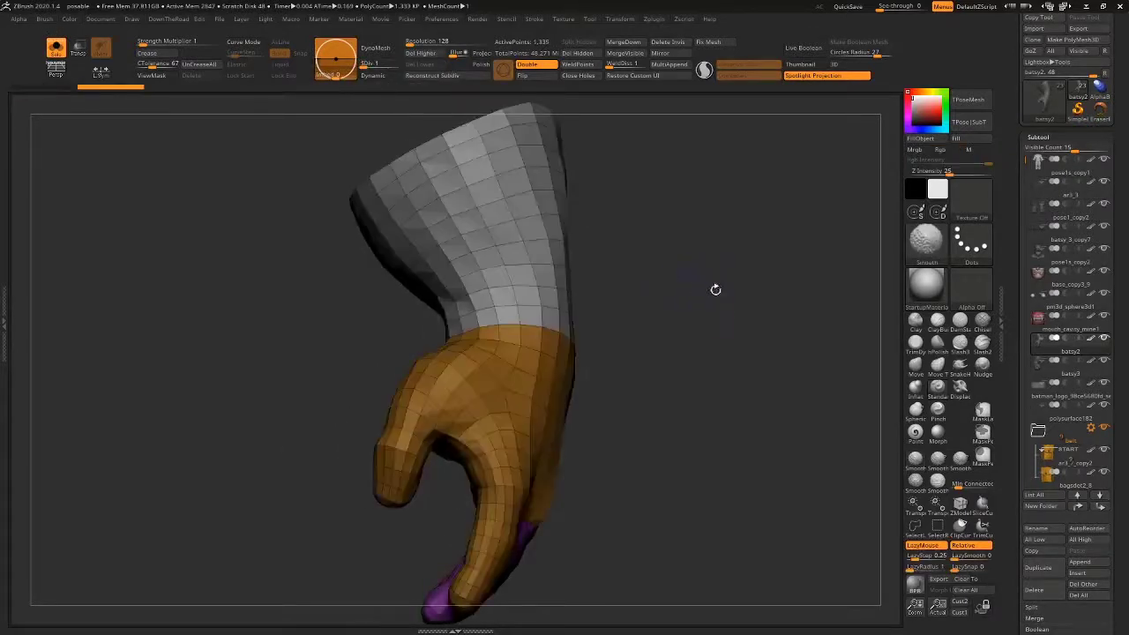
# Step: Show the rest of the figure around the low-resolution glove and examine the glove's polygons and polygroups
pyautogui.keyDown('alt'); pyautogui.moveTo(715, 289); pyautogui.dragTo(658, 331); pyautogui.keyUp('alt')
pyautogui.hotkey('shift', 'f')
pyautogui.hotkey('alt', 's')
pyautogui.hotkey('shift', 'f')
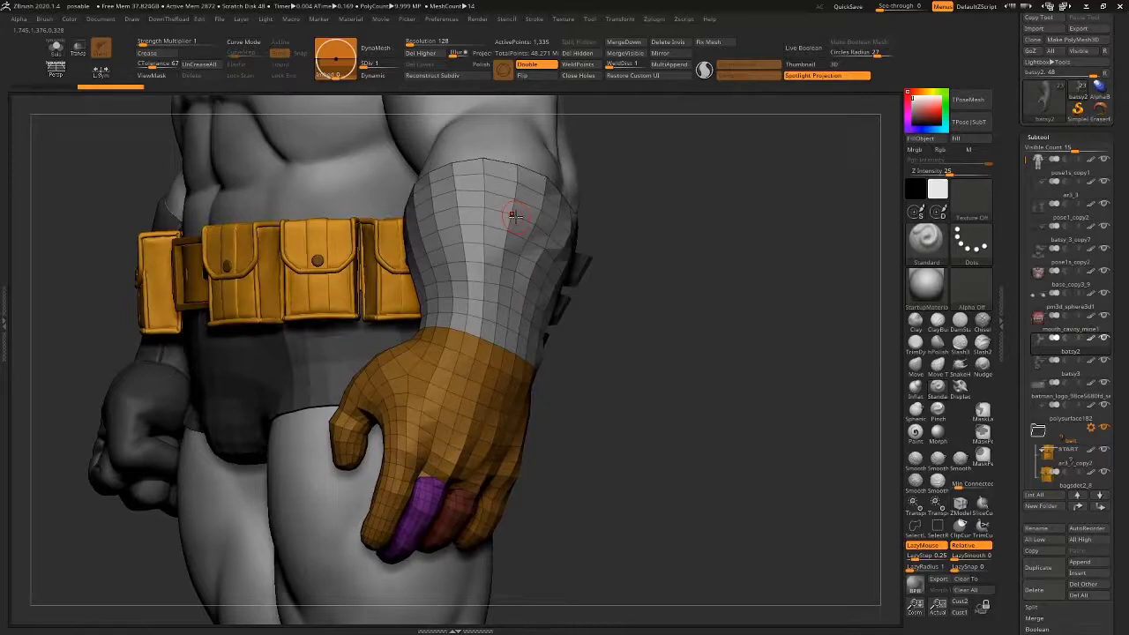
pyautogui.moveTo(723, 252); pyautogui.dragTo(794, 253)
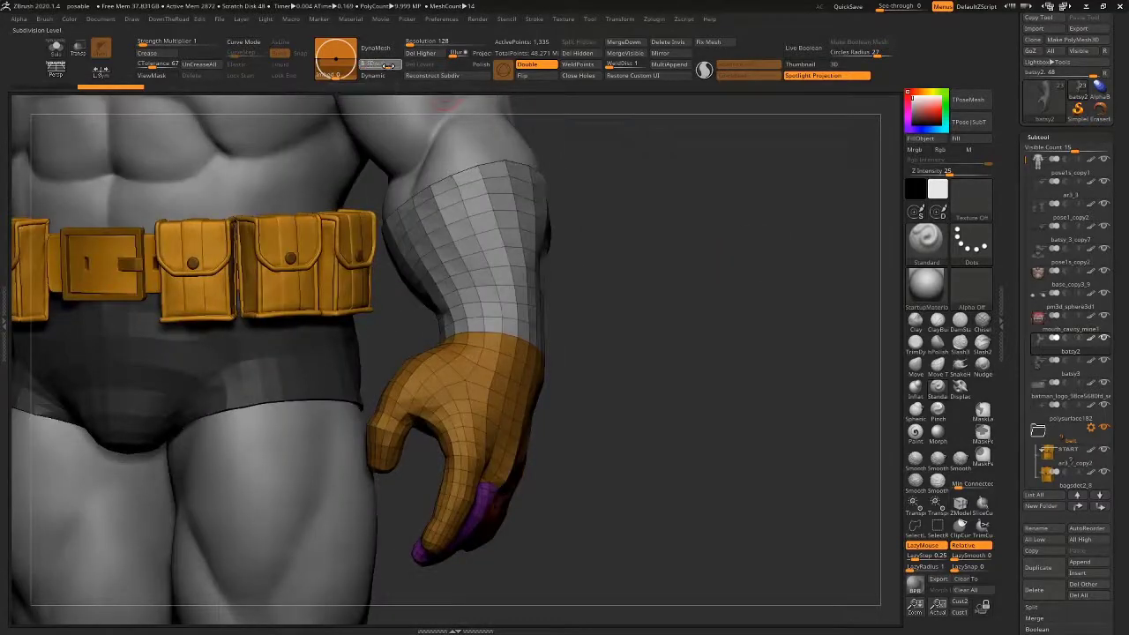
# Step: Raise the glove to subdivision level 7 and isolate it with polyframes hidden
pyautogui.click(389, 64)
pyautogui.hotkey('alt', 's')
pyautogui.moveTo(663, 353)
pyautogui.mouseDown()
pyautogui.moveTo(719, 367)
pyautogui.moveTo(694, 275)
pyautogui.moveTo(685, 327)
pyautogui.moveTo(708, 308)
pyautogui.moveTo(689, 333)
pyautogui.moveTo(786, 320)
pyautogui.mouseUp()
pyautogui.hotkey('shift', 'f')
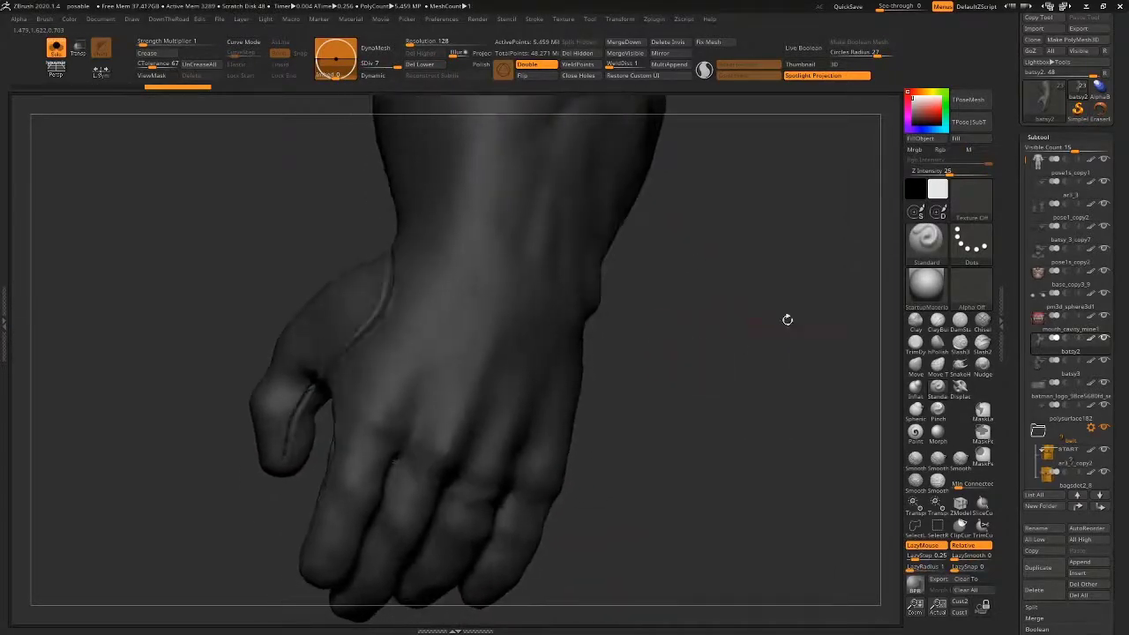
# Step: Try carving curved crease lines on the back of the glove with the DamStandard brush, and undo them
pyautogui.click(961, 321)
pyautogui.moveTo(485, 238); pyautogui.dragTo(450, 309)
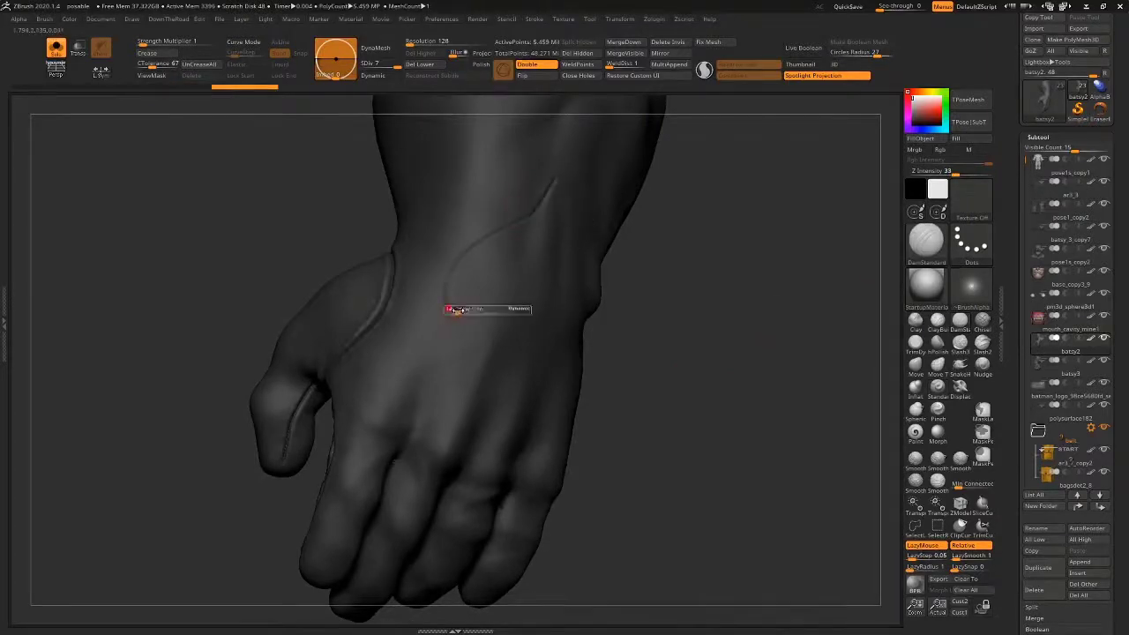
pyautogui.moveTo(531, 245)
pyautogui.mouseDown()
pyautogui.moveTo(479, 372)
pyautogui.moveTo(496, 399)
pyautogui.mouseUp()
pyautogui.moveTo(646, 346)
pyautogui.mouseDown()
pyautogui.moveTo(657, 330)
pyautogui.moveTo(670, 341)
pyautogui.moveTo(688, 327)
pyautogui.moveTo(610, 335)
pyautogui.mouseUp()
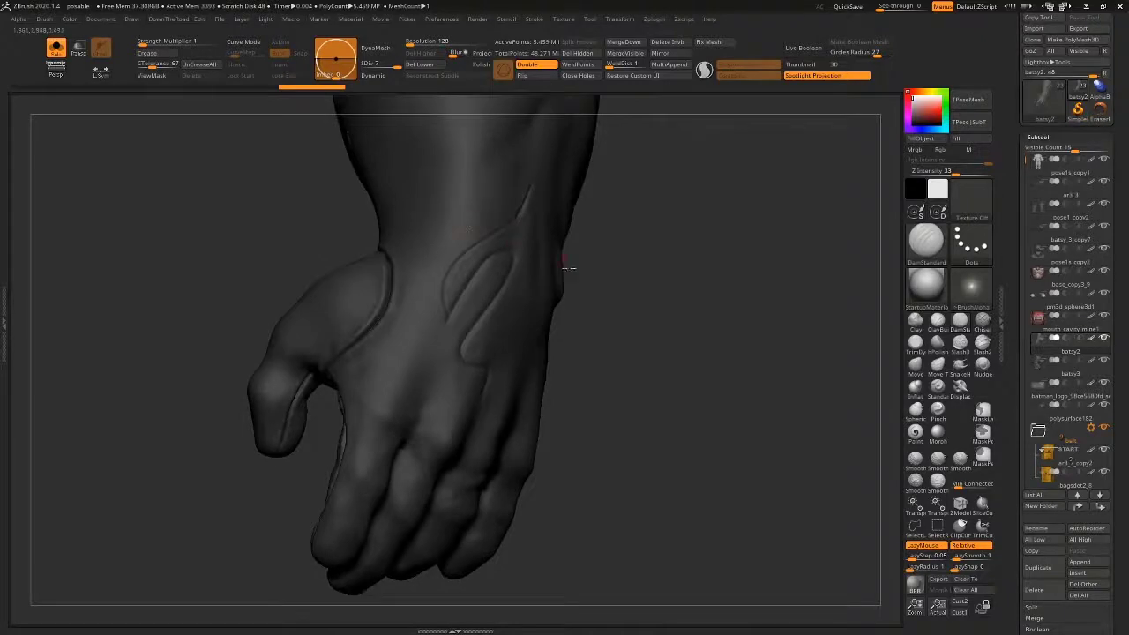
pyautogui.moveTo(568, 268); pyautogui.dragTo(827, 387)
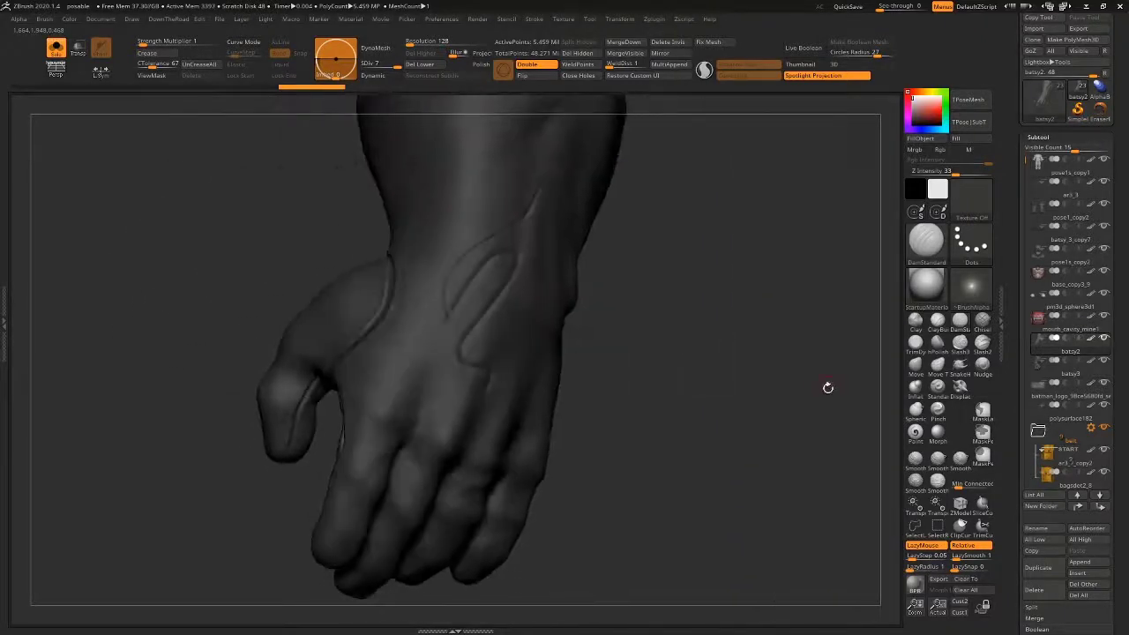
pyautogui.moveTo(676, 448); pyautogui.dragTo(867, 388)
pyautogui.hotkey('ctrl', 'z')
# Step: Try adding fine surface noise to the glove in NoiseMaker, with color blend 0 and a stronger negative strength
pyautogui.scroll(-5, 1110, 353)
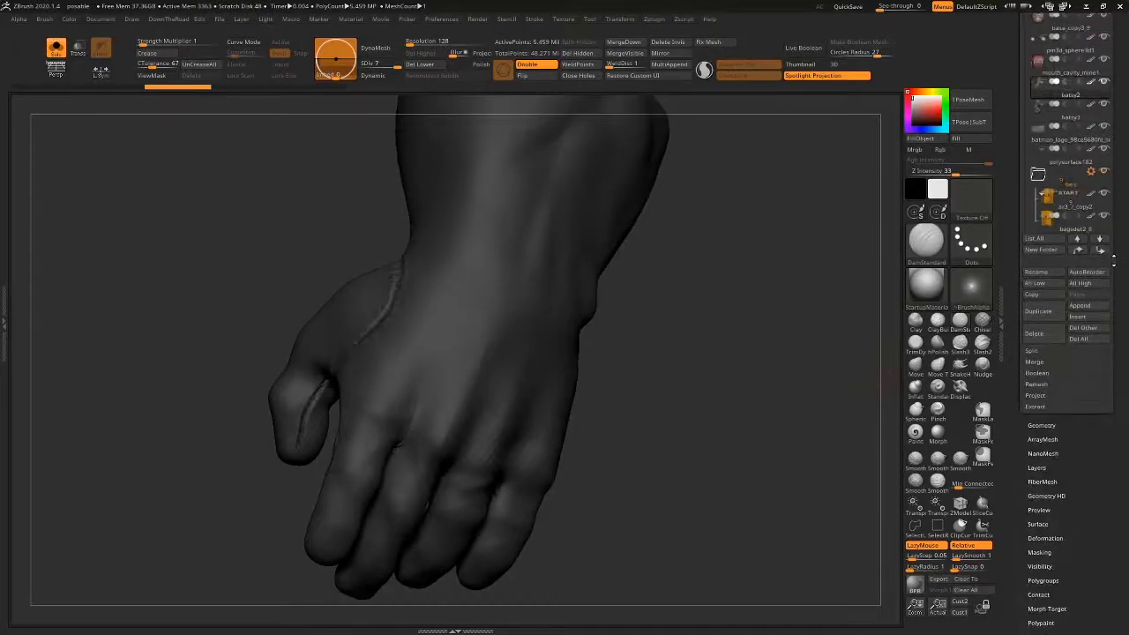
pyautogui.scroll(-8, 1113, 261)
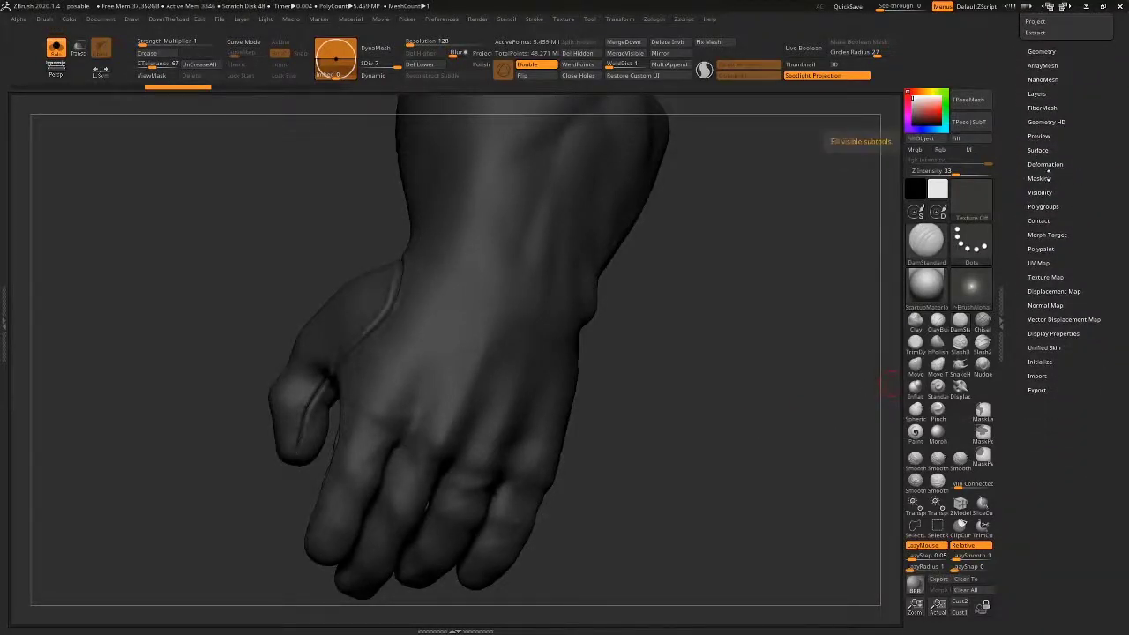
pyautogui.click(1038, 148)
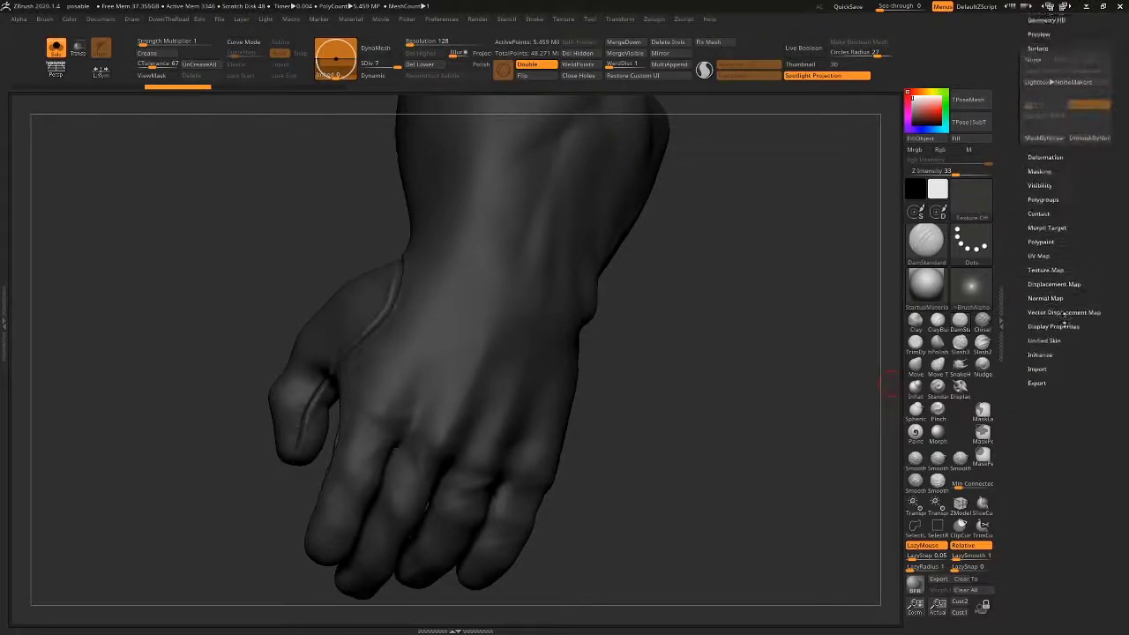
pyautogui.scroll(3, 1063, 315)
pyautogui.click(1033, 187)
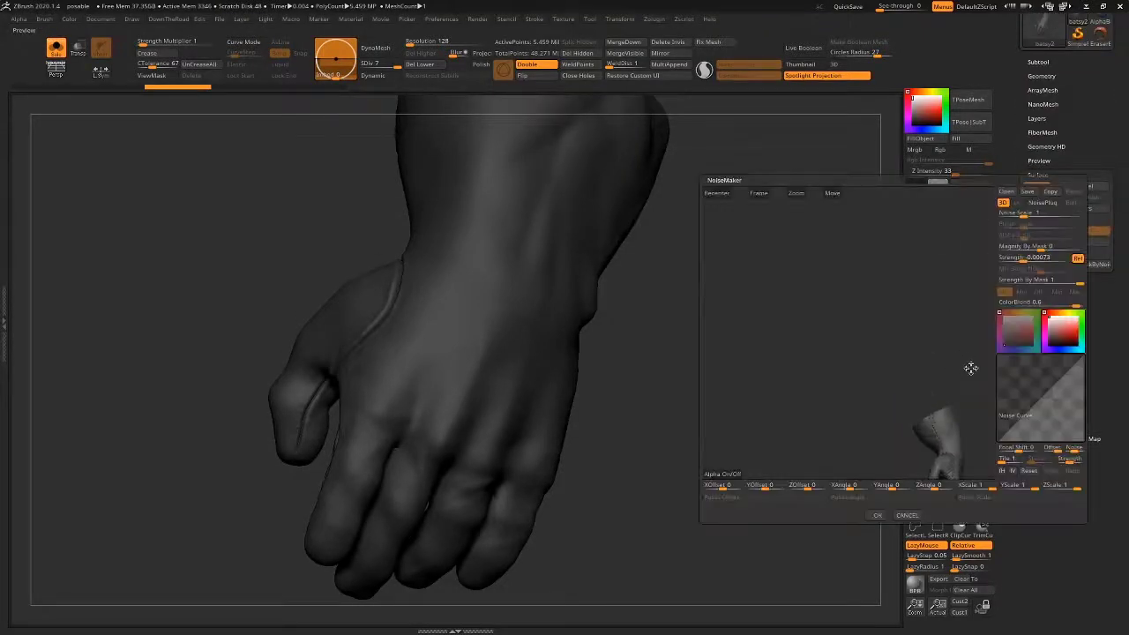
pyautogui.moveTo(970, 367)
pyautogui.mouseDown()
pyautogui.moveTo(932, 411)
pyautogui.moveTo(907, 327)
pyautogui.moveTo(893, 329)
pyautogui.moveTo(917, 314)
pyautogui.moveTo(802, 418)
pyautogui.moveTo(920, 398)
pyautogui.moveTo(938, 406)
pyautogui.moveTo(971, 388)
pyautogui.mouseUp()
pyautogui.moveTo(1063, 302); pyautogui.dragTo(1052, 302)
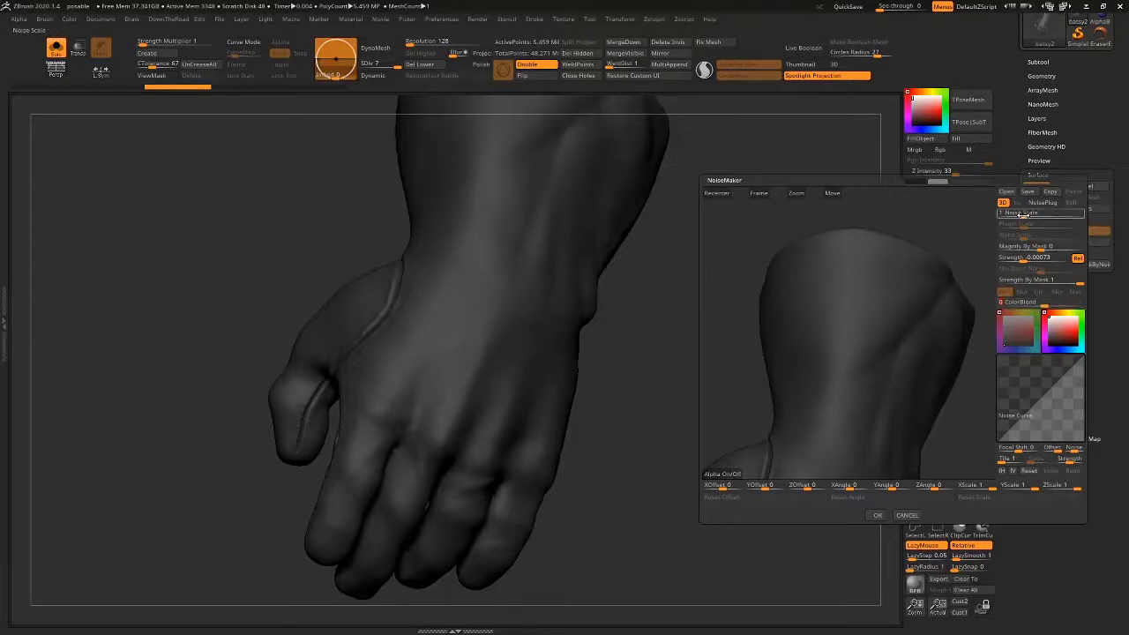
pyautogui.moveTo(1025, 257); pyautogui.dragTo(1016, 257)
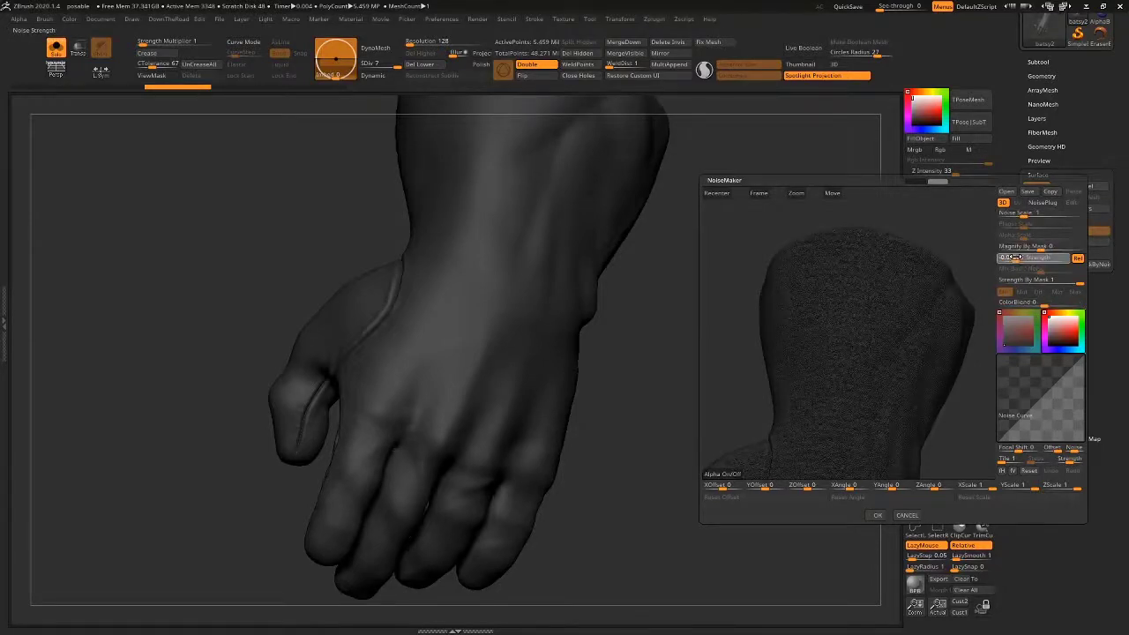
pyautogui.click(877, 515)
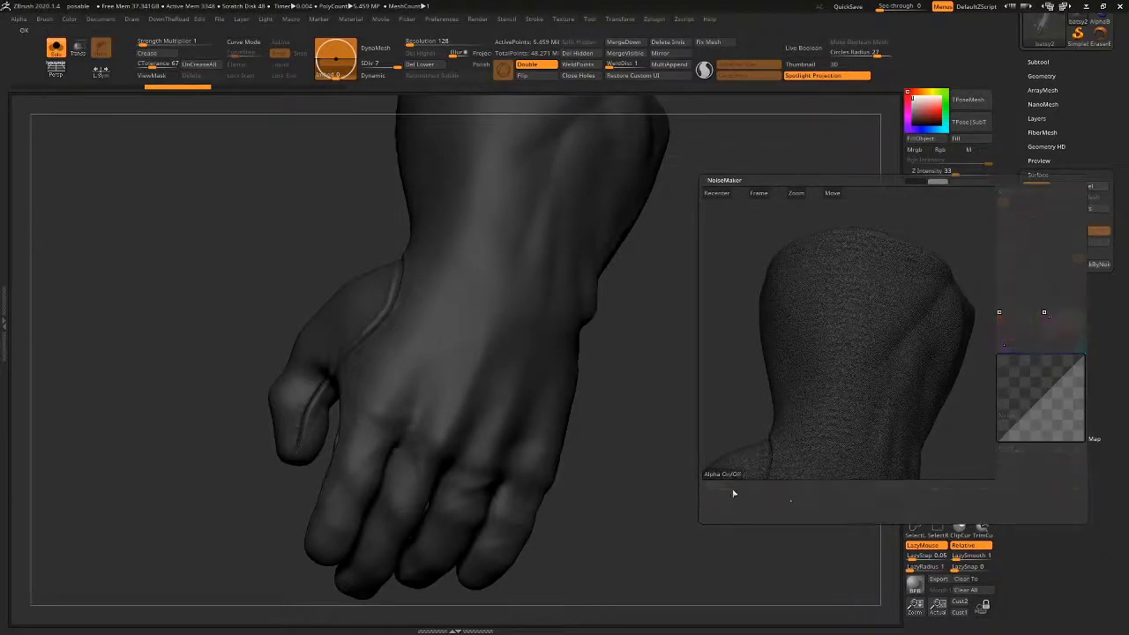
# Step: Show the rest of the figure and compare the noise-textured glove with the smooth one from several angles
pyautogui.moveTo(733, 409); pyautogui.dragTo(684, 366)
pyautogui.hotkey('alt', 'shift', 's')
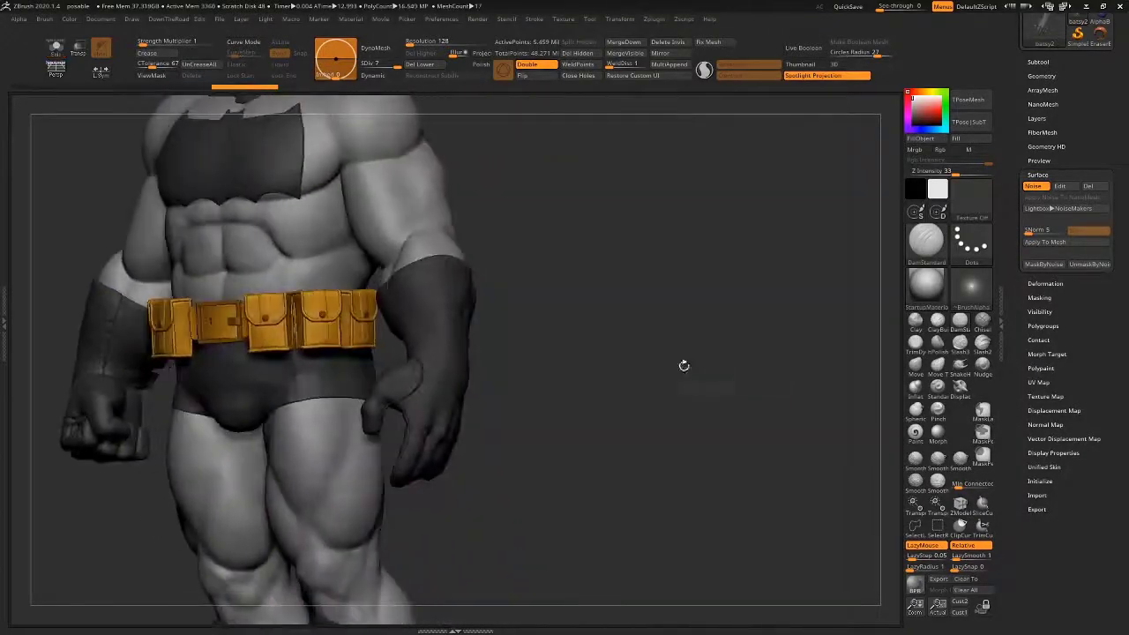
pyautogui.moveTo(558, 353); pyautogui.dragTo(582, 335)
pyautogui.moveTo(720, 365); pyautogui.dragTo(559, 300)
pyautogui.moveTo(763, 323); pyautogui.dragTo(388, 432)
pyautogui.moveTo(781, 334); pyautogui.dragTo(605, 434)
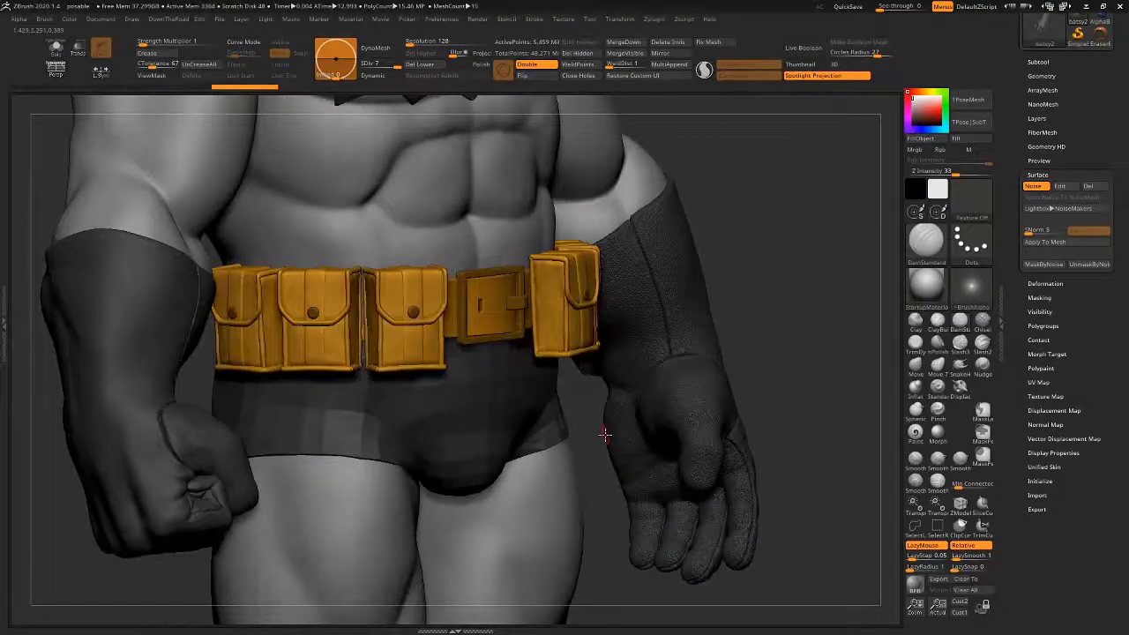
pyautogui.moveTo(808, 303)
pyautogui.keyDown('alt'); pyautogui.mouseDown()
pyautogui.moveTo(770, 265)
pyautogui.moveTo(806, 396)
pyautogui.moveTo(856, 379)
pyautogui.mouseUp(); pyautogui.keyUp('alt')
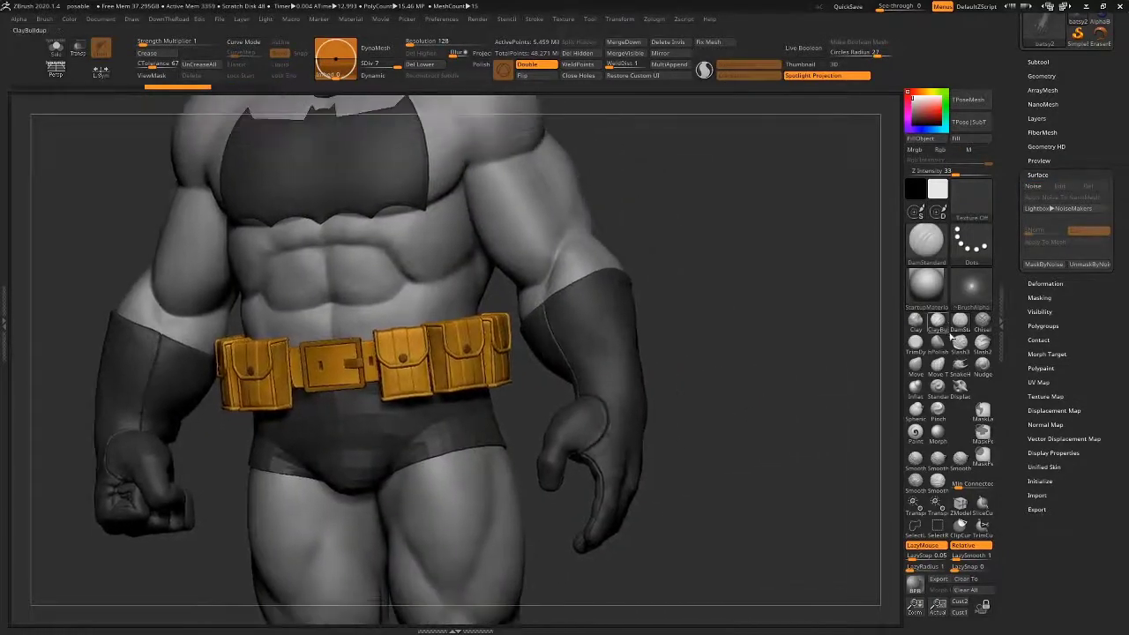
# Step: Select the ClayBuildup brush and turn the figure to face the front
pyautogui.click(937, 322)
pyautogui.moveTo(829, 249); pyautogui.dragTo(808, 218)
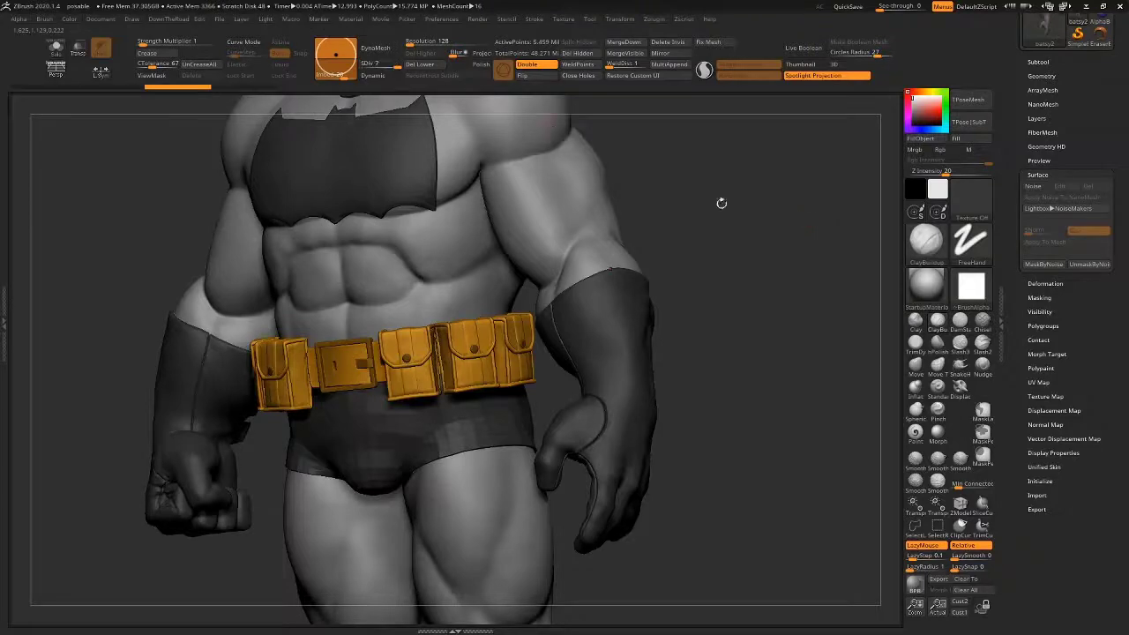
pyautogui.moveTo(722, 202); pyautogui.dragTo(787, 200)
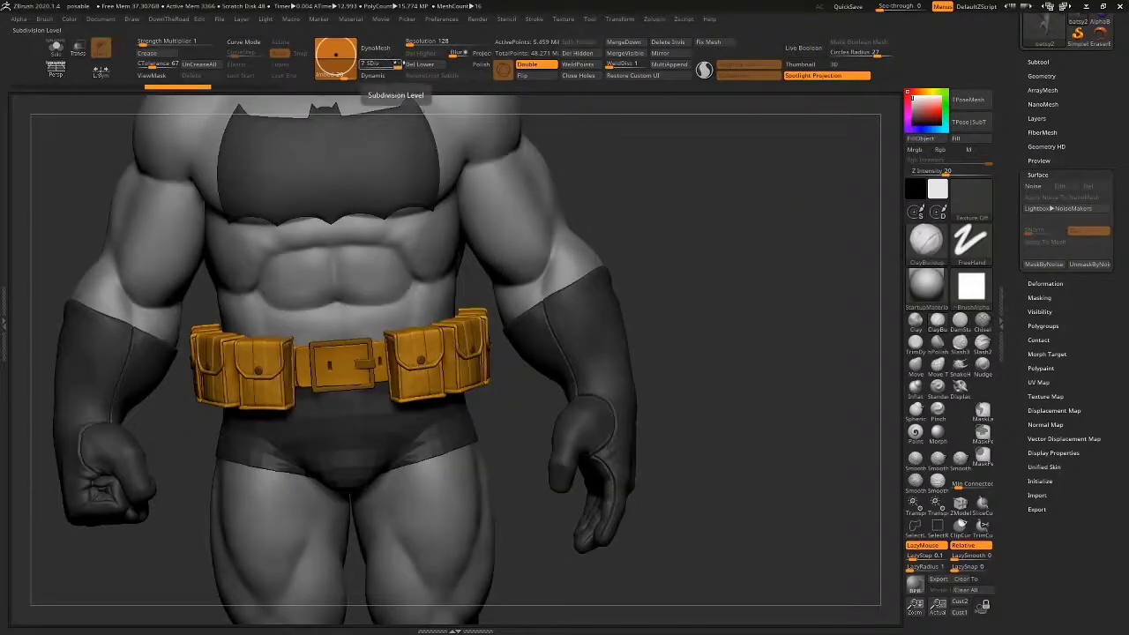
# Step: Lower the glove to subdivision level 1 and isolate it, framed in the view
pyautogui.click(364, 65)
pyautogui.moveTo(656, 234); pyautogui.dragTo(700, 287)
pyautogui.hotkey('alt', 's')
pyautogui.press('f')
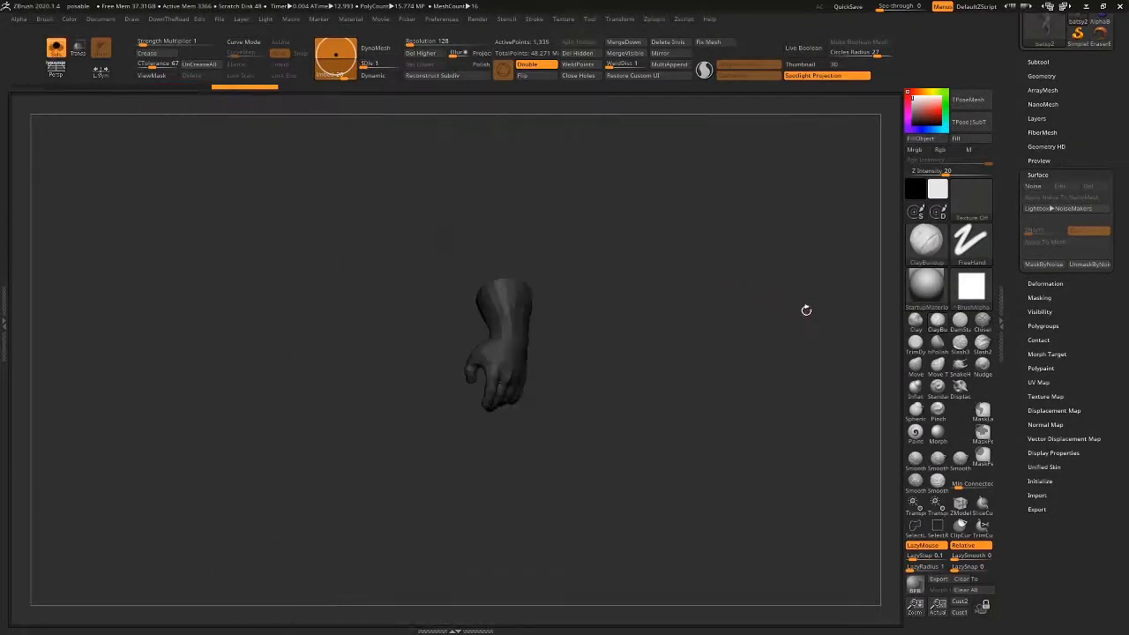
pyautogui.press('f')
pyautogui.moveTo(766, 399); pyautogui.dragTo(676, 274)
pyautogui.moveTo(628, 322); pyautogui.dragTo(692, 329)
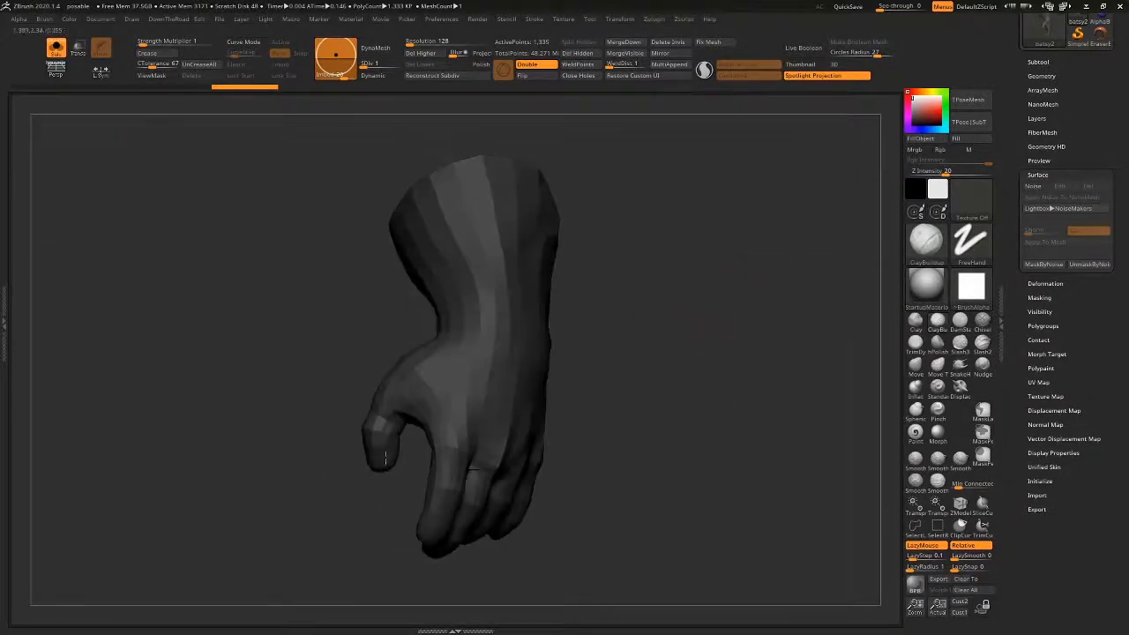
# Step: Mask the glove around the thumb area and draw a transpose line outward from the hand
pyautogui.press('ctrl')
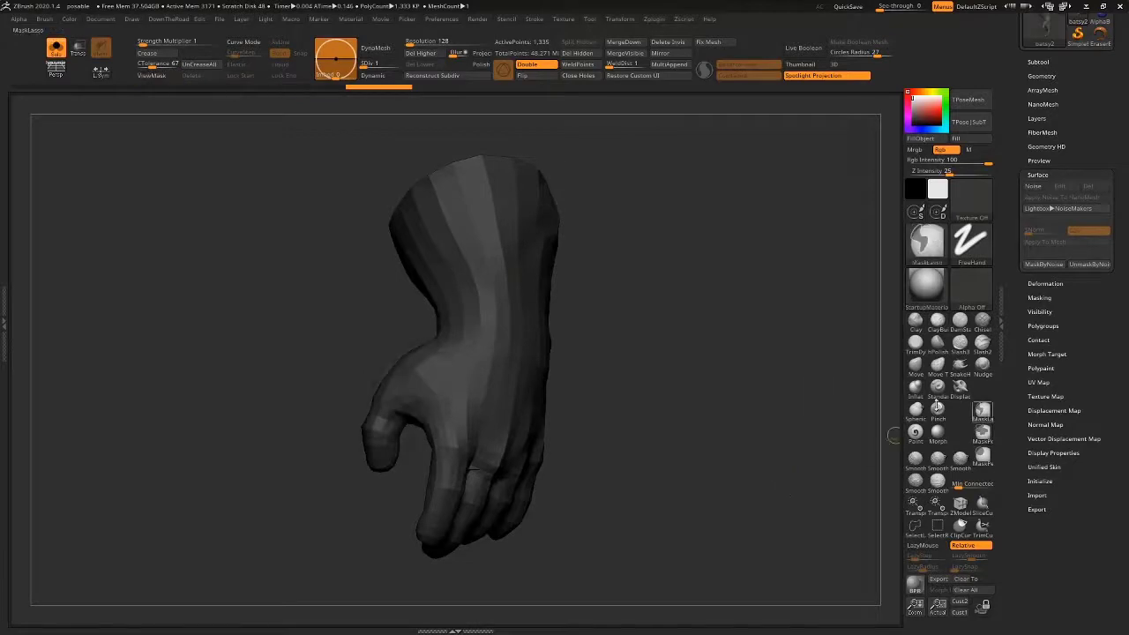
pyautogui.press('w')
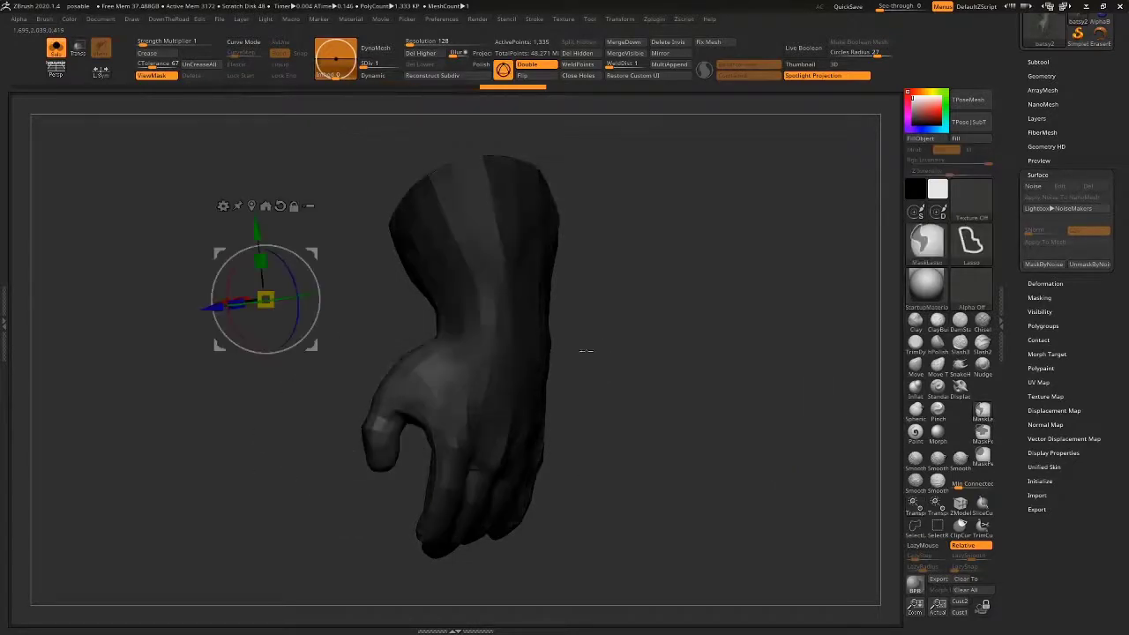
pyautogui.press('q')
pyautogui.moveTo(570, 380); pyautogui.dragTo(622, 364)
pyautogui.press('w')
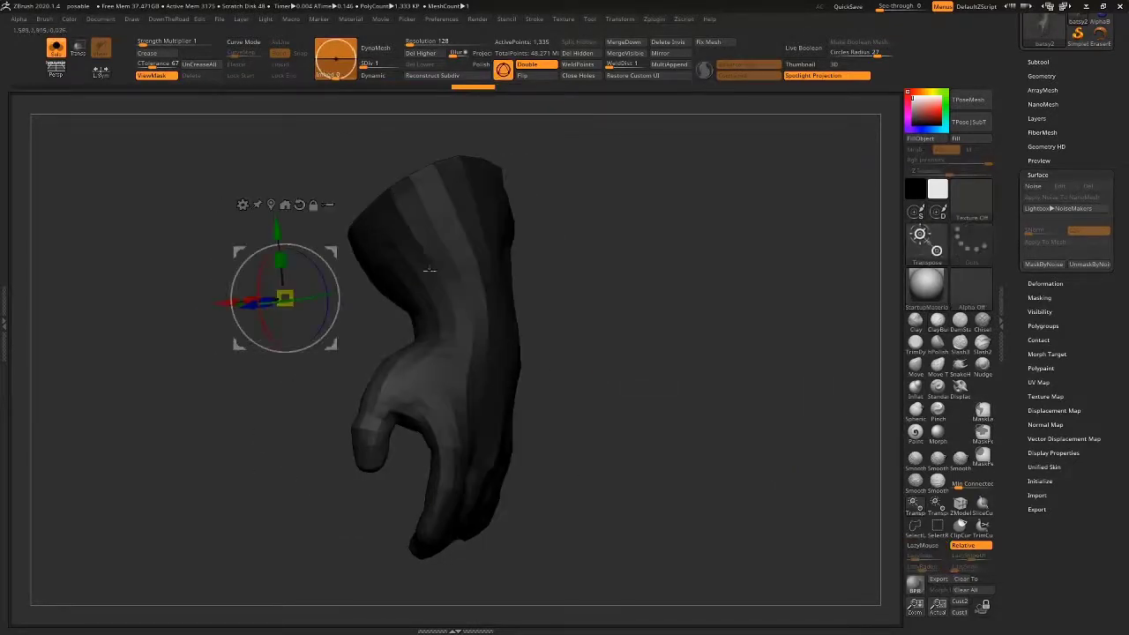
pyautogui.click(503, 70)
pyautogui.moveTo(443, 373)
pyautogui.mouseDown()
pyautogui.moveTo(644, 369)
pyautogui.moveTo(618, 546)
pyautogui.mouseUp()
pyautogui.moveTo(410, 344)
pyautogui.mouseDown()
pyautogui.moveTo(381, 495)
pyautogui.moveTo(390, 514)
pyautogui.moveTo(567, 343)
pyautogui.moveTo(635, 437)
pyautogui.moveTo(613, 568)
pyautogui.mouseUp()
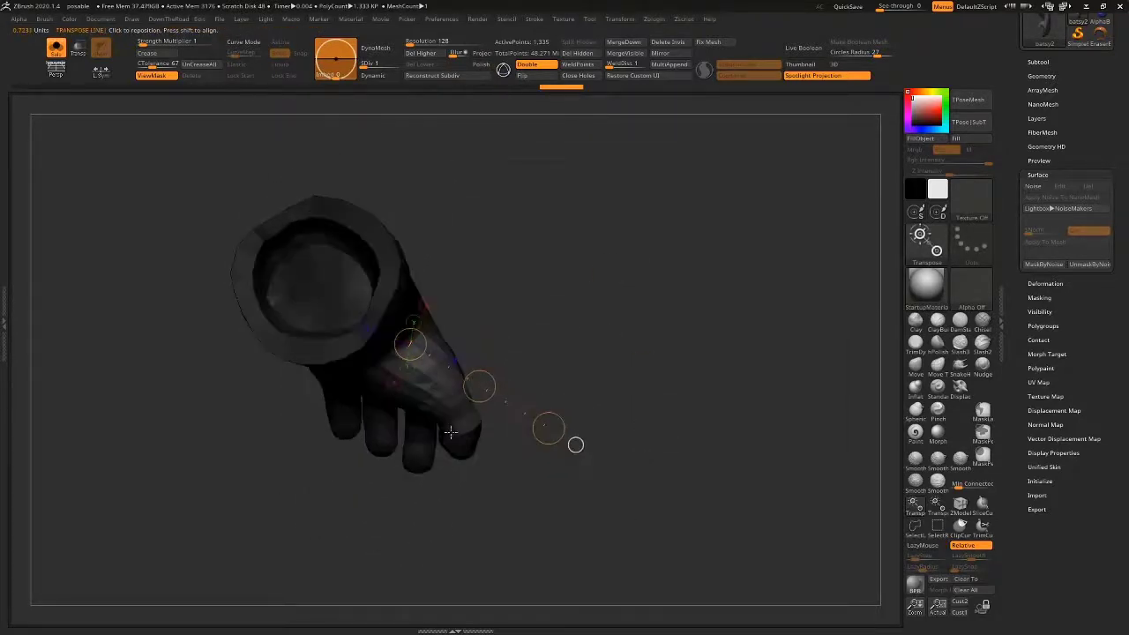
# Step: Show the whole figure, make the body the active subtool and isolate it, framed in the view
pyautogui.moveTo(608, 370); pyautogui.dragTo(648, 463)
pyautogui.hotkey('alt', 's')
pyautogui.moveTo(715, 432)
pyautogui.keyDown('alt'); pyautogui.mouseDown()
pyautogui.moveTo(667, 295)
pyautogui.moveTo(656, 306)
pyautogui.moveTo(660, 383)
pyautogui.moveTo(703, 361)
pyautogui.moveTo(698, 312)
pyautogui.moveTo(657, 361)
pyautogui.mouseUp(); pyautogui.keyUp('alt')
pyautogui.keyDown('alt'); pyautogui.click(428, 208); pyautogui.keyUp('alt')
pyautogui.hotkey('alt', 's')
pyautogui.press('f')
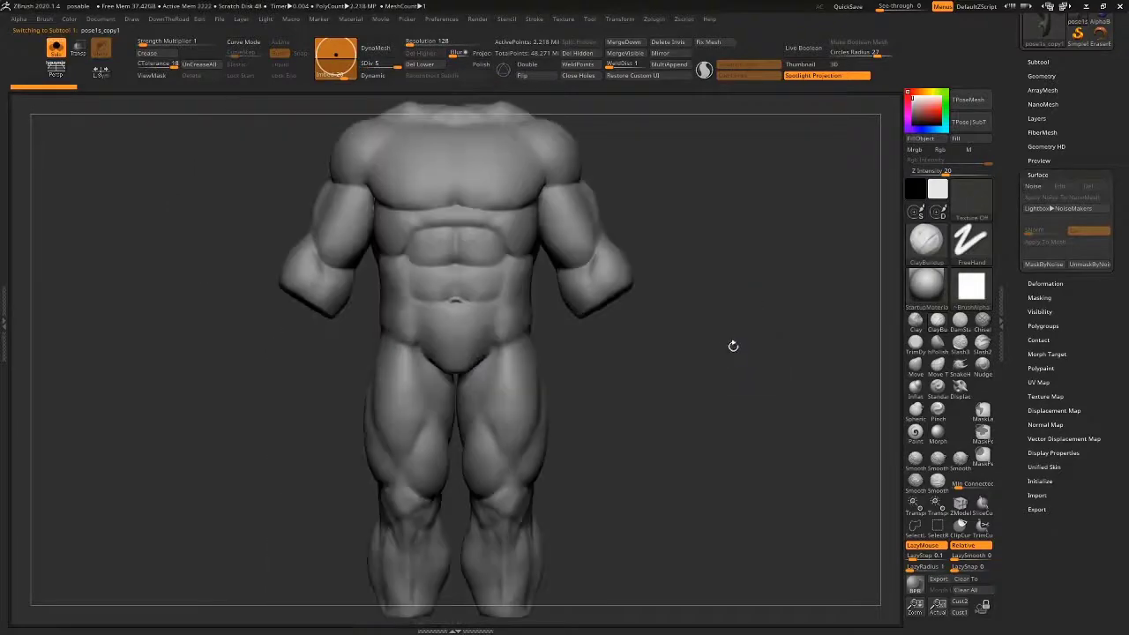
# Step: Lower the isolated body to subdivision level 1 and examine its topology with polyframes on and off
pyautogui.hotkey('shift', 'f')
pyautogui.keyDown('alt'); pyautogui.moveTo(694, 305); pyautogui.dragTo(602, 320); pyautogui.keyUp('alt')
pyautogui.hotkey('shift', 'd')
pyautogui.hotkey('shift', 'd')
pyautogui.hotkey('shift', 'd')
pyautogui.hotkey('shift', 'd')
pyautogui.hotkey('shift', 'f')
pyautogui.moveTo(745, 298); pyautogui.dragTo(677, 298)
pyautogui.keyDown('alt'); pyautogui.moveTo(746, 272); pyautogui.dragTo(773, 259); pyautogui.keyUp('alt')
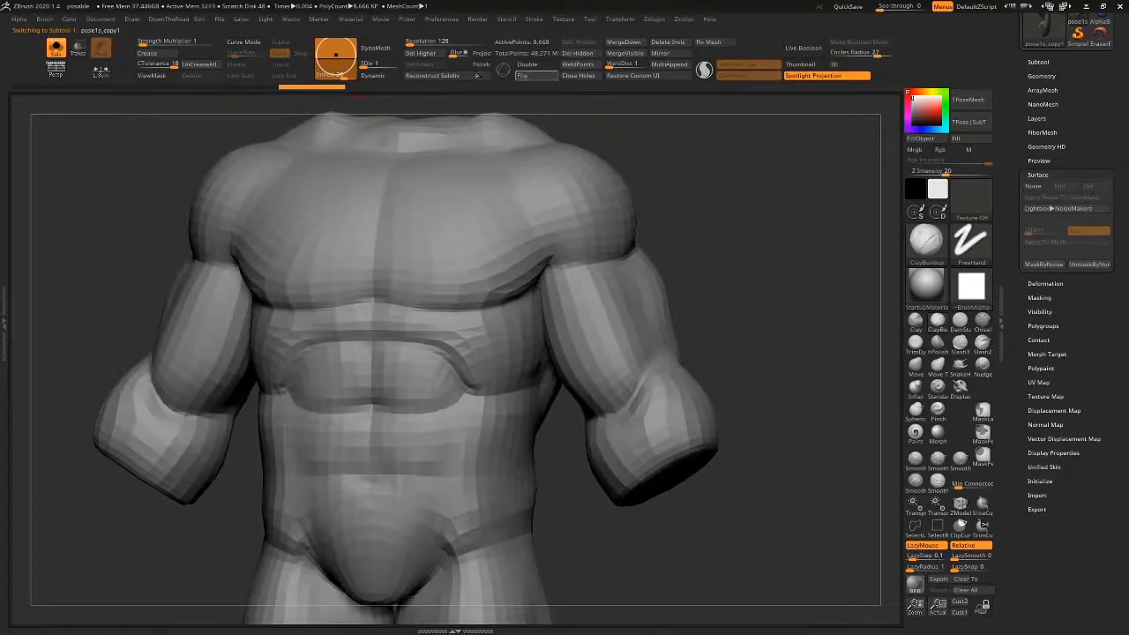
# Step: Raise the body back to subdivision level 5 and show the rest of the figure
pyautogui.moveTo(421, 62); pyautogui.dragTo(419, 54)
pyautogui.keyDown('alt'); pyautogui.moveTo(669, 208); pyautogui.dragTo(697, 112); pyautogui.keyUp('alt')
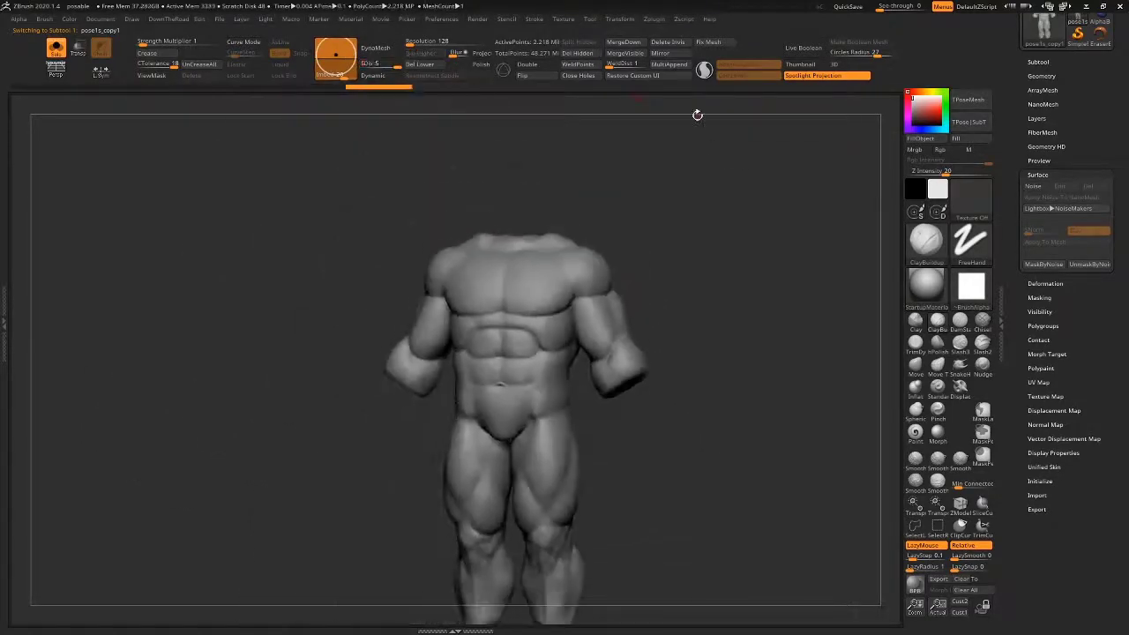
pyautogui.hotkey('alt', 's')
pyautogui.keyDown('alt'); pyautogui.moveTo(699, 349); pyautogui.dragTo(499, 494); pyautogui.keyUp('alt')
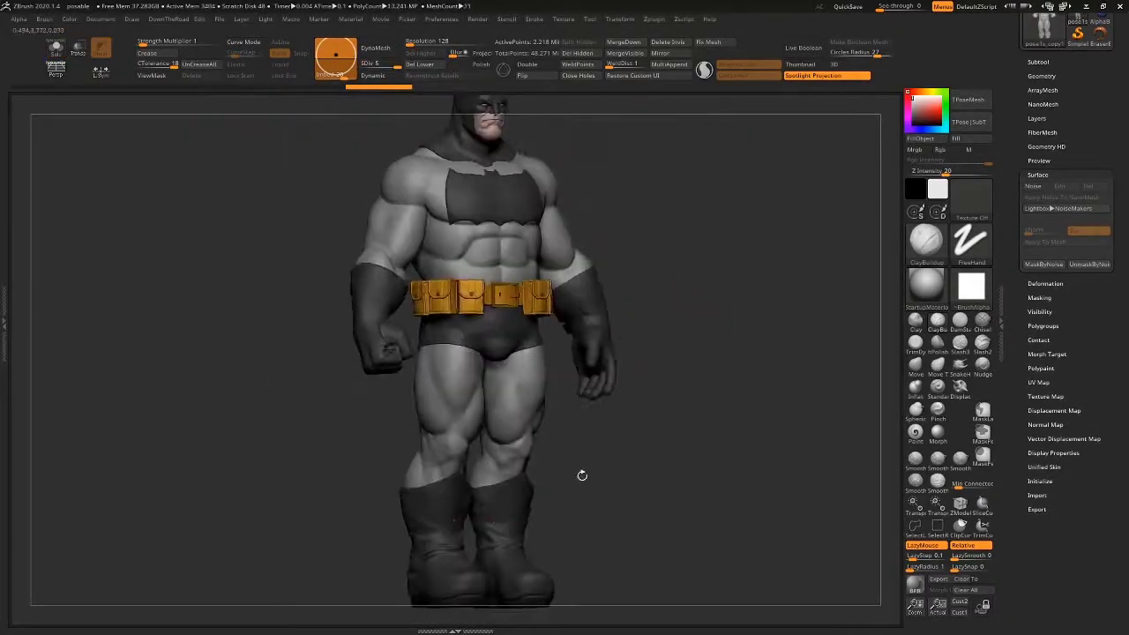
pyautogui.moveTo(582, 476); pyautogui.dragTo(639, 360)
# Step: Isolate the boots to examine their sculpted soles and polyframes, and bring back the full figure
pyautogui.keyDown('alt'); pyautogui.click(569, 420); pyautogui.keyUp('alt')
pyautogui.hotkey('alt', 's')
pyautogui.moveTo(670, 450); pyautogui.dragTo(708, 403)
pyautogui.press('f')
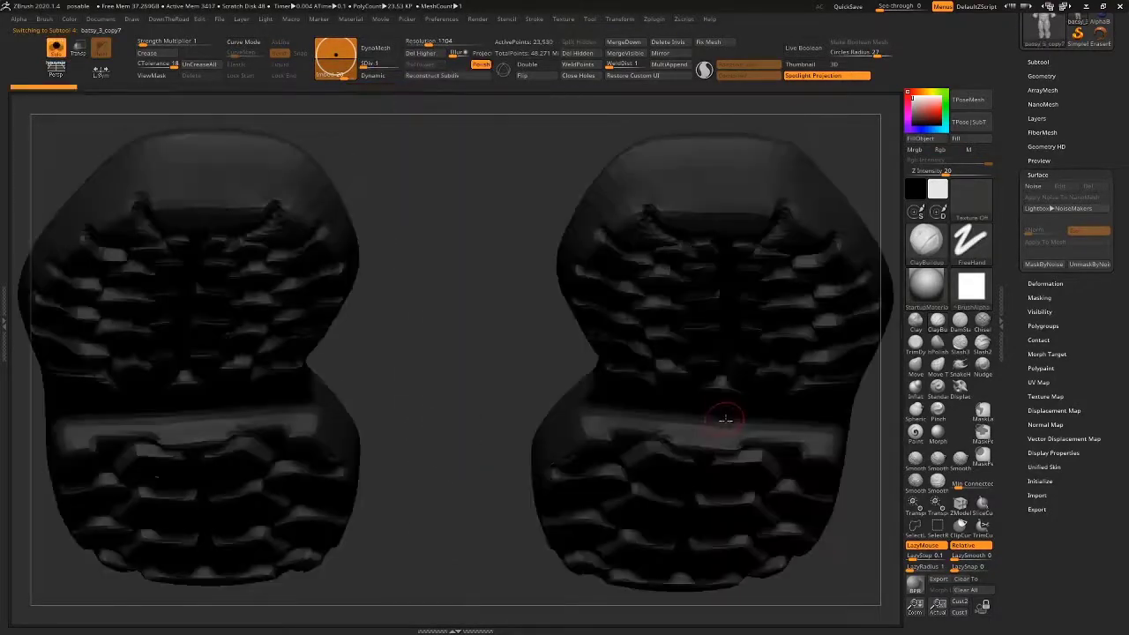
pyautogui.hotkey('shift', 'f')
pyautogui.hotkey('shift', 'f')
pyautogui.keyDown('alt'); pyautogui.moveTo(441, 473); pyautogui.dragTo(411, 385); pyautogui.keyUp('alt')
pyautogui.hotkey('alt', 's')
pyautogui.moveTo(718, 397); pyautogui.dragTo(681, 422)
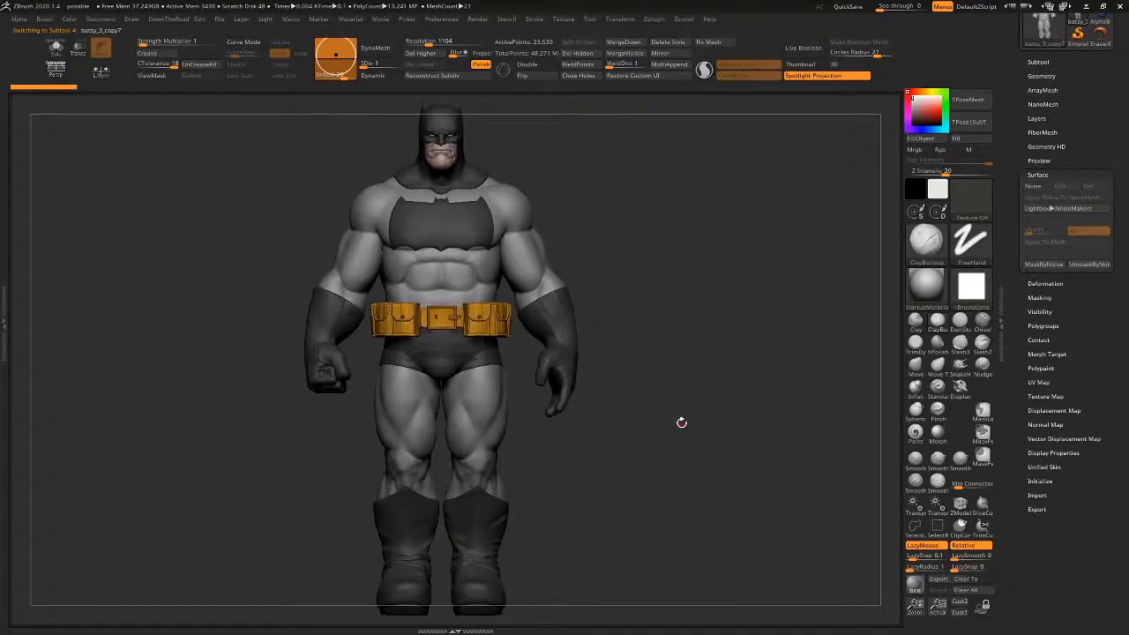
# Step: Open the subtool list and select the pm3d_sphere3d1 subtool
pyautogui.click(1038, 62)
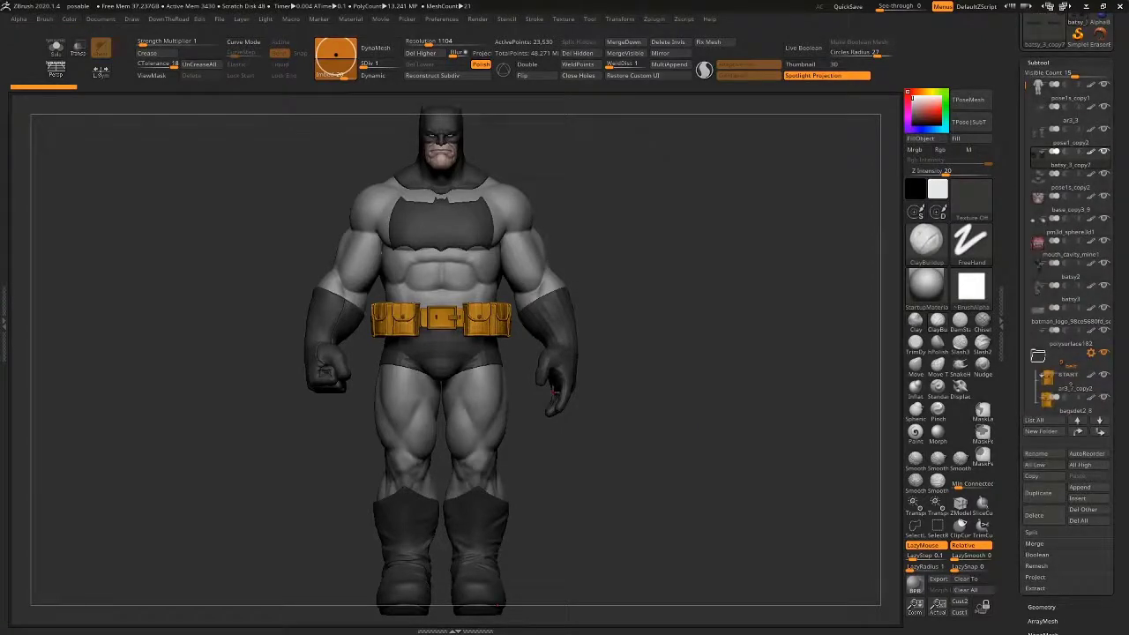
pyautogui.moveTo(1116, 176); pyautogui.dragTo(1116, 207)
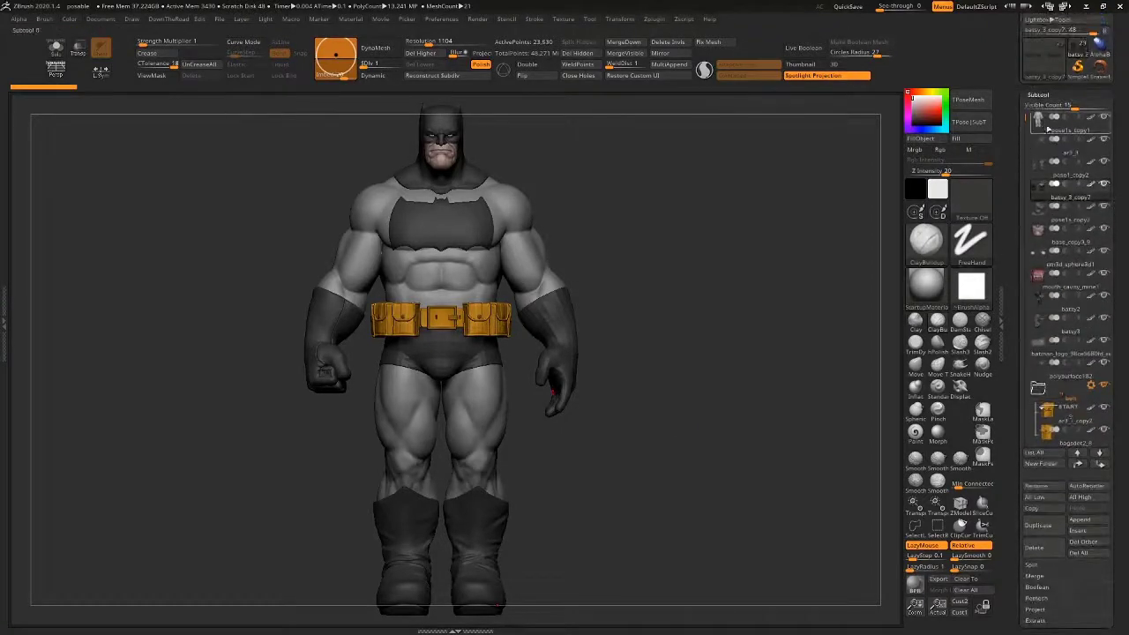
pyautogui.click(1047, 256)
pyautogui.moveTo(686, 364); pyautogui.dragTo(716, 366)
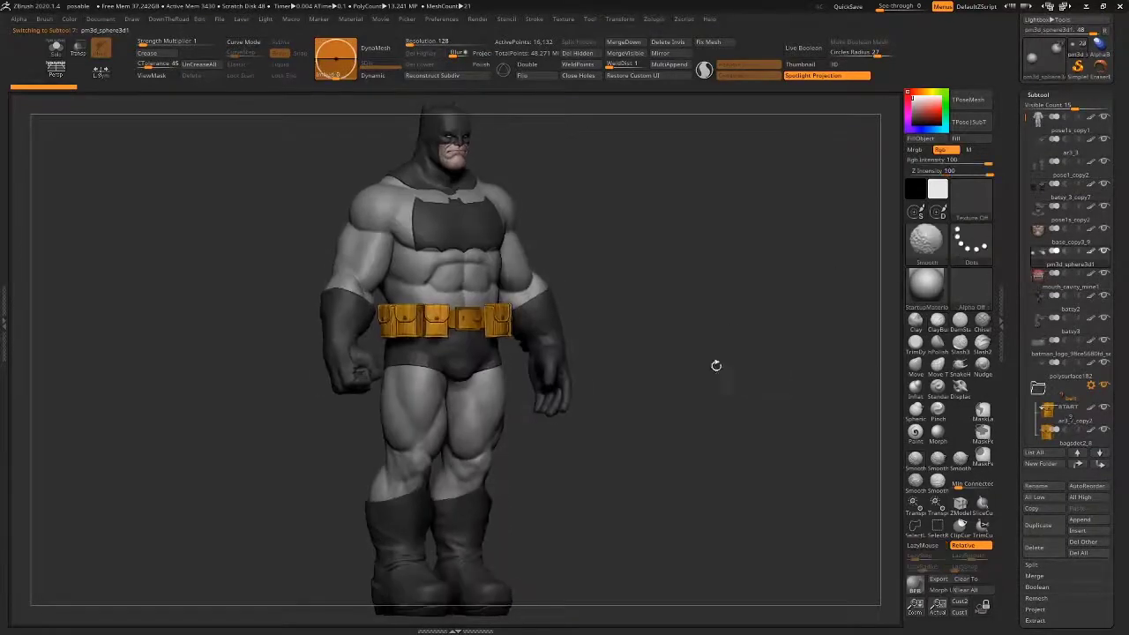
# Step: Make the body active, display its polyframes and lower it to subdivision level 1
pyautogui.keyDown('alt'); pyautogui.click(508, 254); pyautogui.keyUp('alt')
pyautogui.keyDown('shift'); pyautogui.moveTo(693, 293); pyautogui.dragTo(725, 311); pyautogui.keyUp('shift')
pyautogui.hotkey('shift', 'f')
pyautogui.hotkey('shift', 'd')
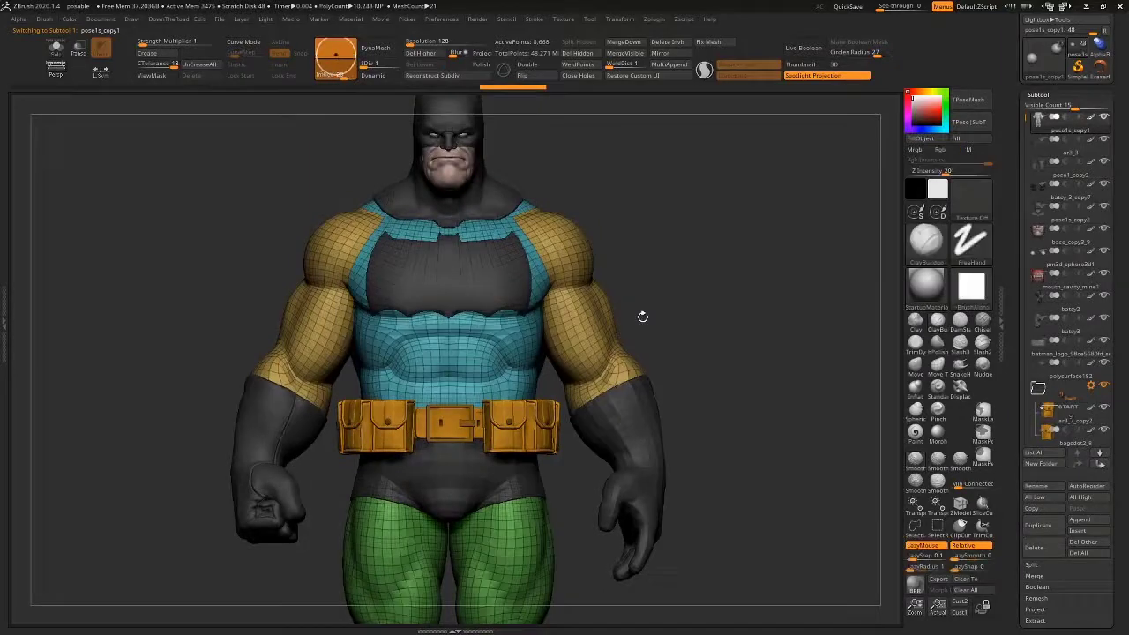
# Step: Isolate the arm polygroup, mask the figure's left arm, unhide the body and invert the mask
pyautogui.keyDown('ctrl'); pyautogui.keyDown('shift'); pyautogui.click(582, 271); pyautogui.keyUp('shift'); pyautogui.keyUp('ctrl')
pyautogui.moveTo(539, 534)
pyautogui.keyDown('ctrl'); pyautogui.mouseDown()
pyautogui.moveTo(529, 198)
pyautogui.moveTo(543, 534)
pyautogui.mouseUp(); pyautogui.keyUp('ctrl')
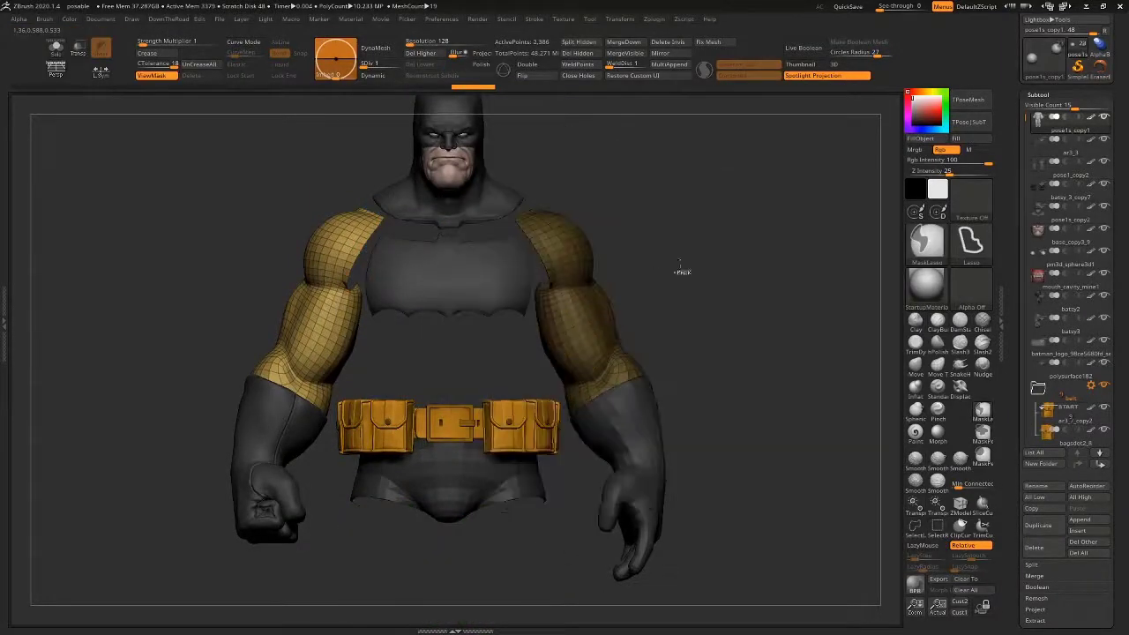
pyautogui.keyDown('ctrl'); pyautogui.keyDown('shift'); pyautogui.click(662, 274); pyautogui.keyUp('shift'); pyautogui.keyUp('ctrl')
pyautogui.keyDown('ctrl'); pyautogui.click(620, 281); pyautogui.keyUp('ctrl')
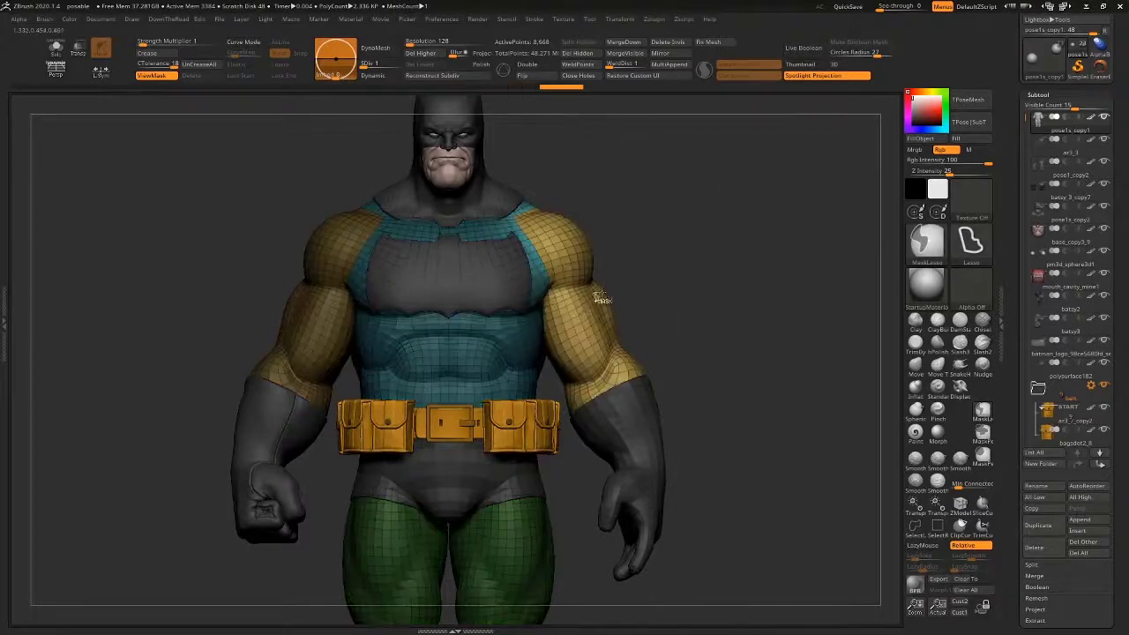
# Step: From the back view, draw a transpose line from the unmasked arm's shoulder down past the elbow
pyautogui.press('w')
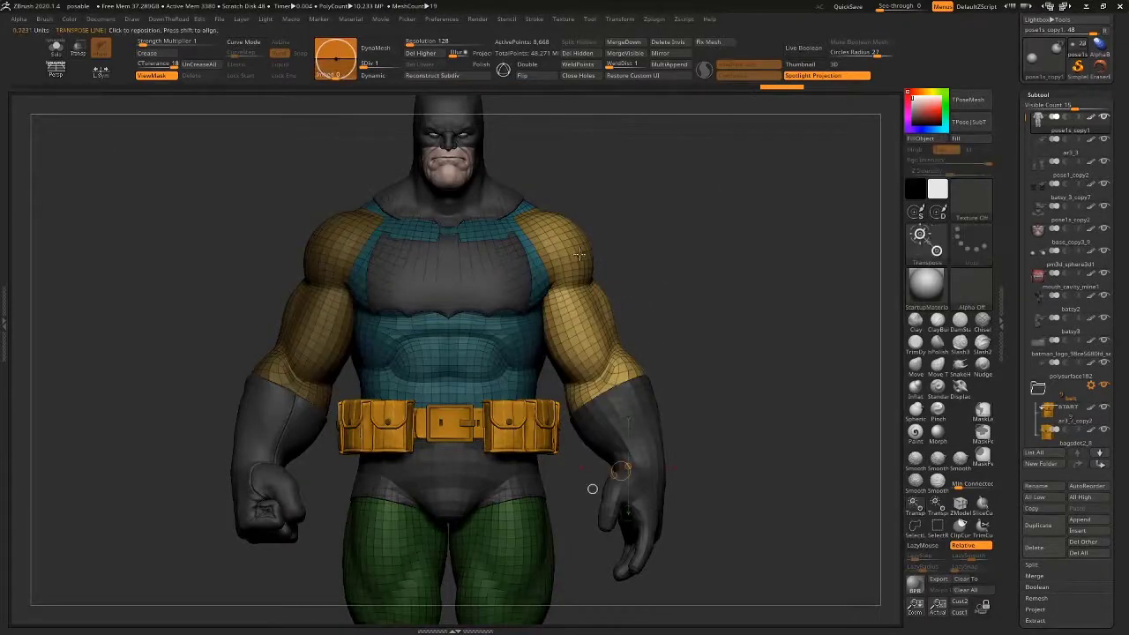
pyautogui.moveTo(717, 323); pyautogui.dragTo(735, 340)
pyautogui.moveTo(723, 395); pyautogui.dragTo(557, 357)
pyautogui.keyDown('alt'); pyautogui.moveTo(797, 241); pyautogui.dragTo(718, 276); pyautogui.keyUp('alt')
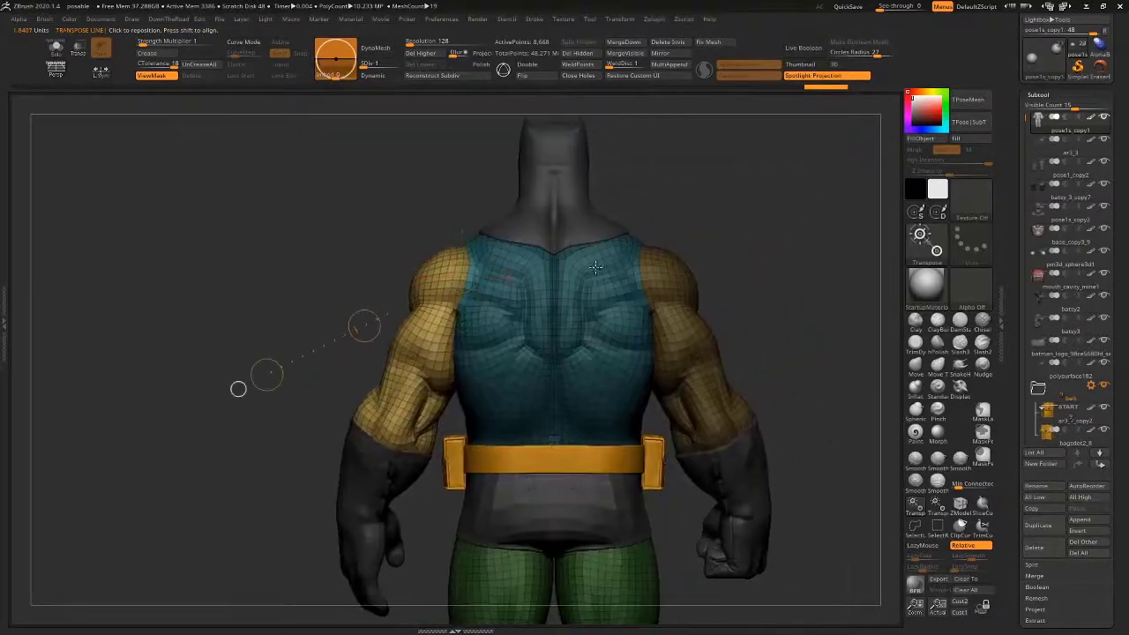
pyautogui.click(513, 283)
pyautogui.moveTo(454, 272); pyautogui.dragTo(364, 467)
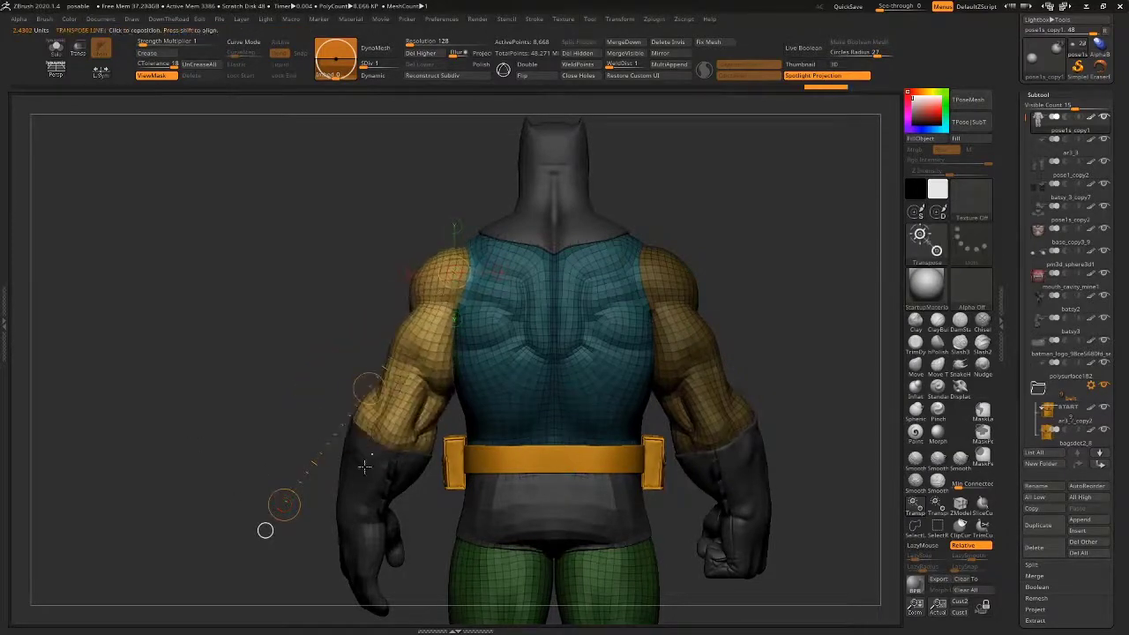
# Step: Return to the front view and switch from the transpose line to the 3D gizmo at the shoulder
pyautogui.moveTo(228, 519); pyautogui.dragTo(317, 511)
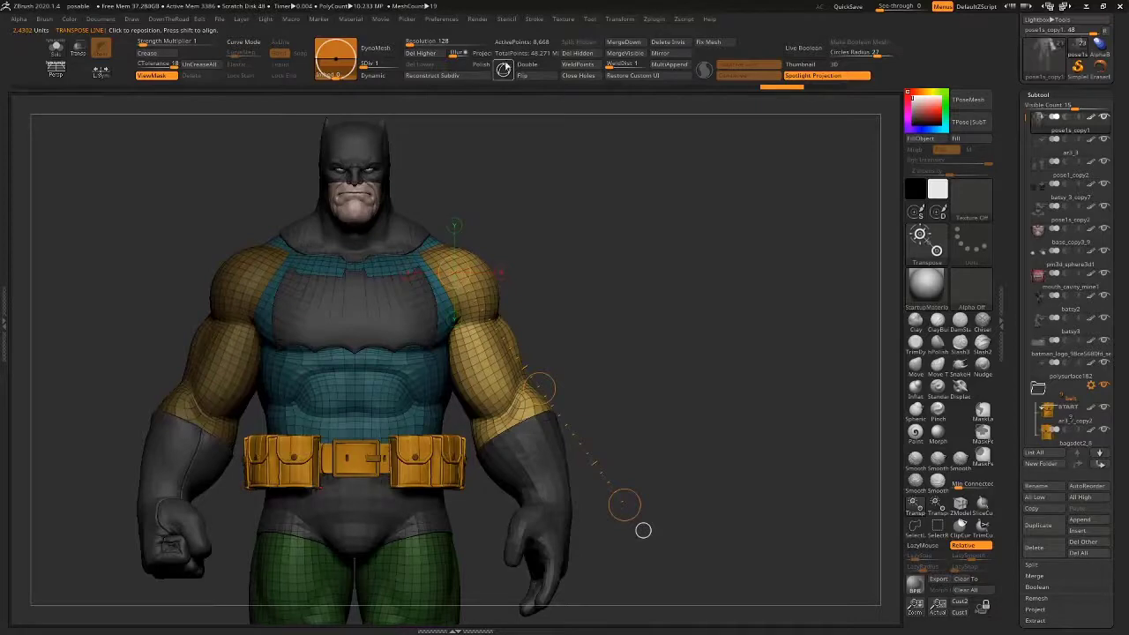
pyautogui.click(503, 69)
pyautogui.click(455, 265)
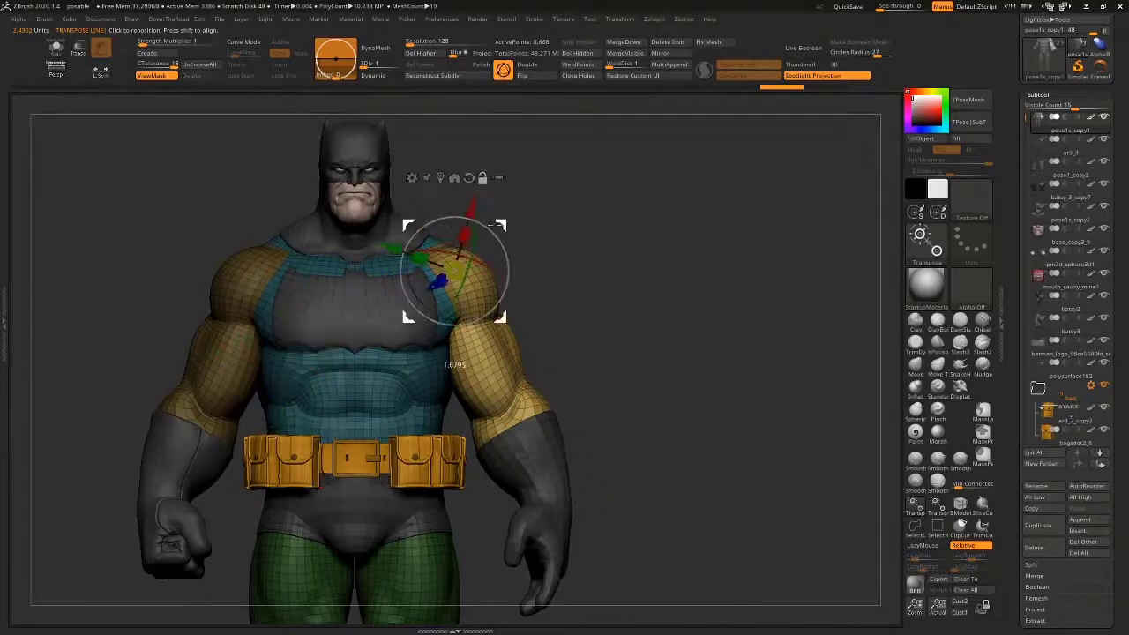
# Step: Enable gizmo transforms for multiple subtools, select those forming the left arm, and try rotating them at the shoulder
pyautogui.click(501, 179)
pyautogui.keyDown('ctrl'); pyautogui.keyDown('shift'); pyautogui.moveTo(615, 402); pyautogui.dragTo(517, 506); pyautogui.keyUp('shift'); pyautogui.keyUp('ctrl')
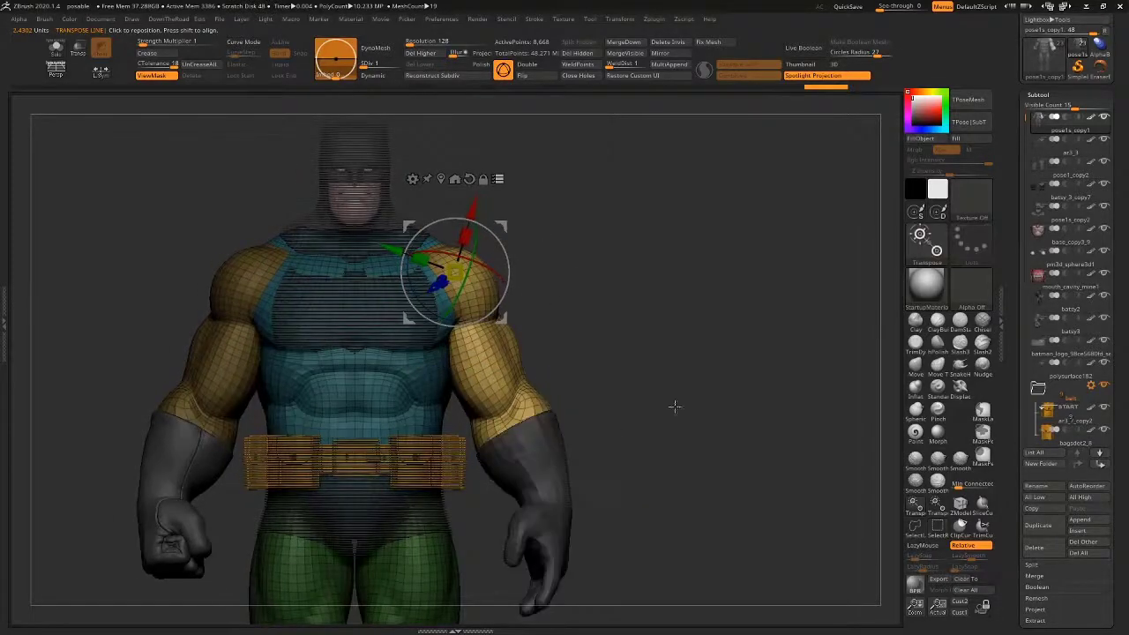
pyautogui.keyDown('alt'); pyautogui.moveTo(673, 406); pyautogui.dragTo(679, 304); pyautogui.keyUp('alt')
pyautogui.keyDown('ctrl'); pyautogui.keyDown('shift'); pyautogui.moveTo(627, 273); pyautogui.dragTo(638, 297); pyautogui.keyUp('shift'); pyautogui.keyUp('ctrl')
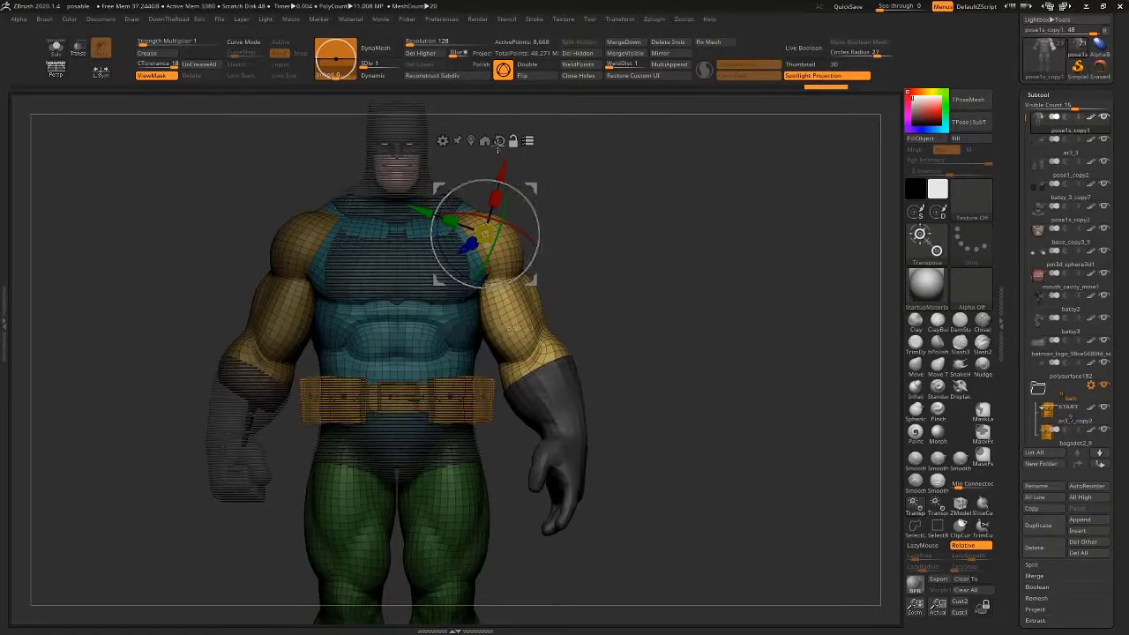
pyautogui.moveTo(531, 204); pyautogui.dragTo(518, 189)
pyautogui.hotkey('ctrl', 'z')
# Step: Adjust which subtools are selected around the left arm and try rotating the arm and glove again from the shoulder
pyautogui.keyDown('ctrl'); pyautogui.keyDown('alt'); pyautogui.keyDown('shift'); pyautogui.moveTo(187, 337); pyautogui.dragTo(205, 375); pyautogui.keyUp('shift'); pyautogui.keyUp('alt'); pyautogui.keyUp('ctrl')
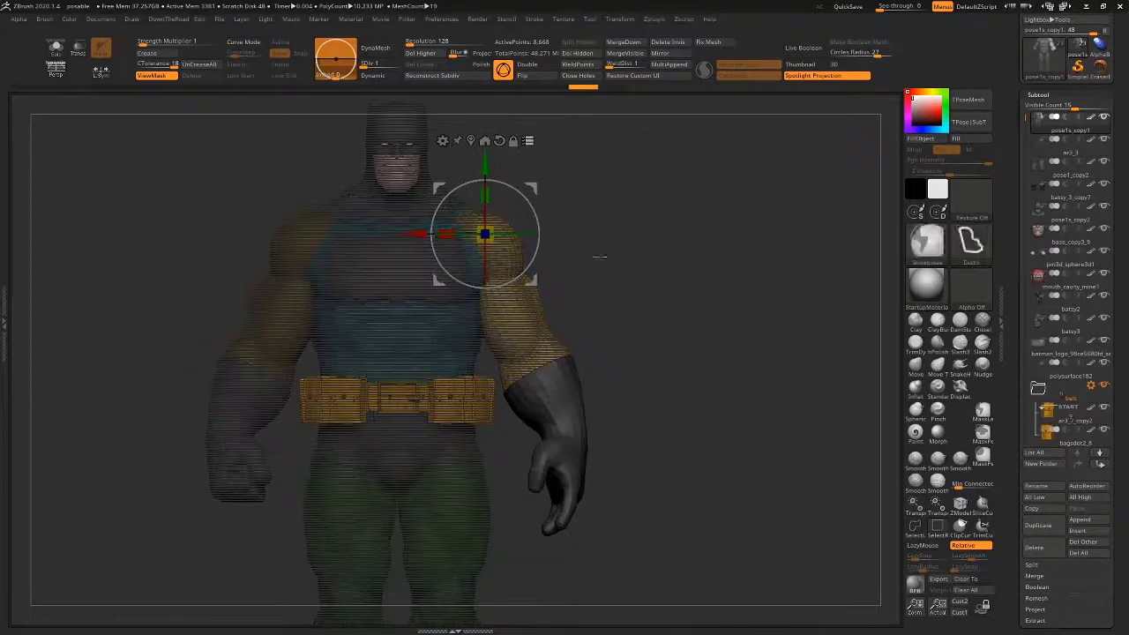
pyautogui.moveTo(531, 209); pyautogui.dragTo(528, 201)
pyautogui.hotkey('ctrl', 'z')
pyautogui.moveTo(683, 328)
pyautogui.mouseDown()
pyautogui.moveTo(633, 335)
pyautogui.moveTo(690, 339)
pyautogui.mouseUp()
pyautogui.keyDown('ctrl'); pyautogui.keyDown('shift'); pyautogui.moveTo(635, 308); pyautogui.dragTo(565, 411); pyautogui.keyUp('shift'); pyautogui.keyUp('ctrl')
pyautogui.moveTo(531, 205); pyautogui.dragTo(518, 161)
pyautogui.moveTo(678, 238)
pyautogui.mouseDown()
pyautogui.moveTo(578, 244)
pyautogui.moveTo(673, 244)
pyautogui.moveTo(667, 231)
pyautogui.mouseUp()
pyautogui.hotkey('ctrl', 'z')
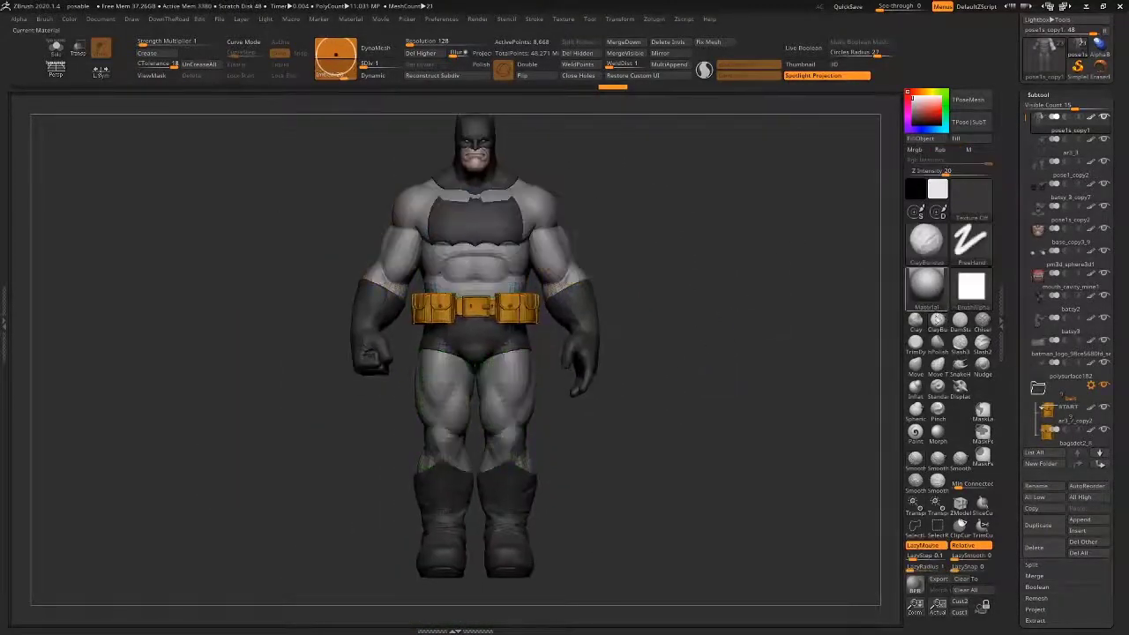
# Step: Create a combined low-resolution posing mesh of all visible subtools with Transpose Master's TPoseMesh
pyautogui.click(937, 320)
pyautogui.moveTo(785, 245)
pyautogui.mouseDown()
pyautogui.moveTo(755, 241)
pyautogui.moveTo(742, 224)
pyautogui.moveTo(752, 319)
pyautogui.moveTo(741, 311)
pyautogui.mouseUp()
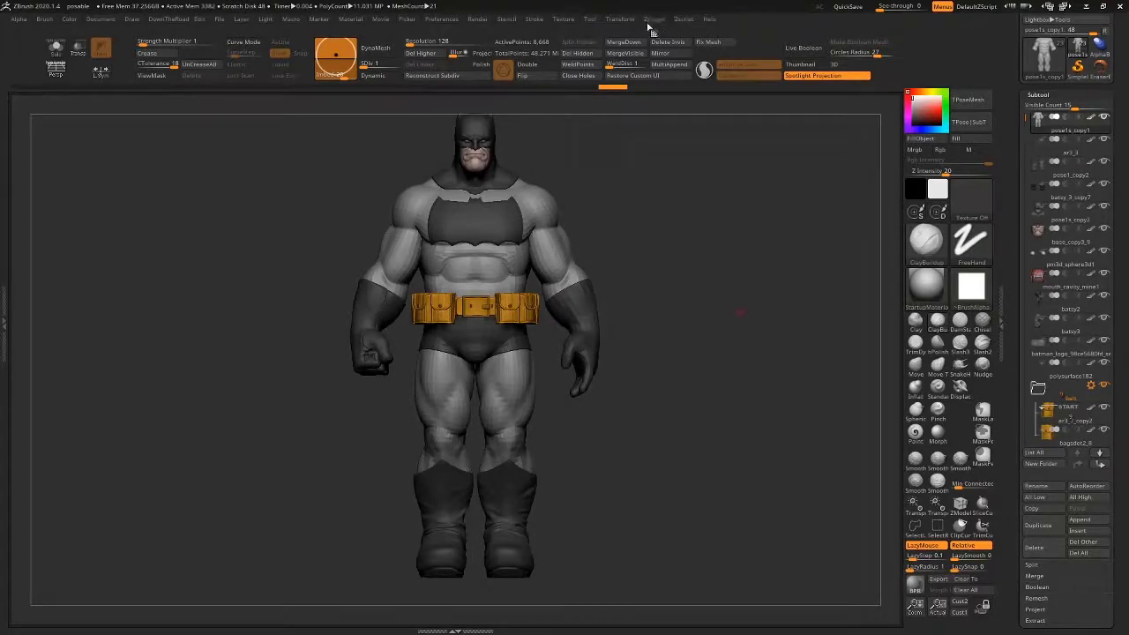
pyautogui.click(622, 18)
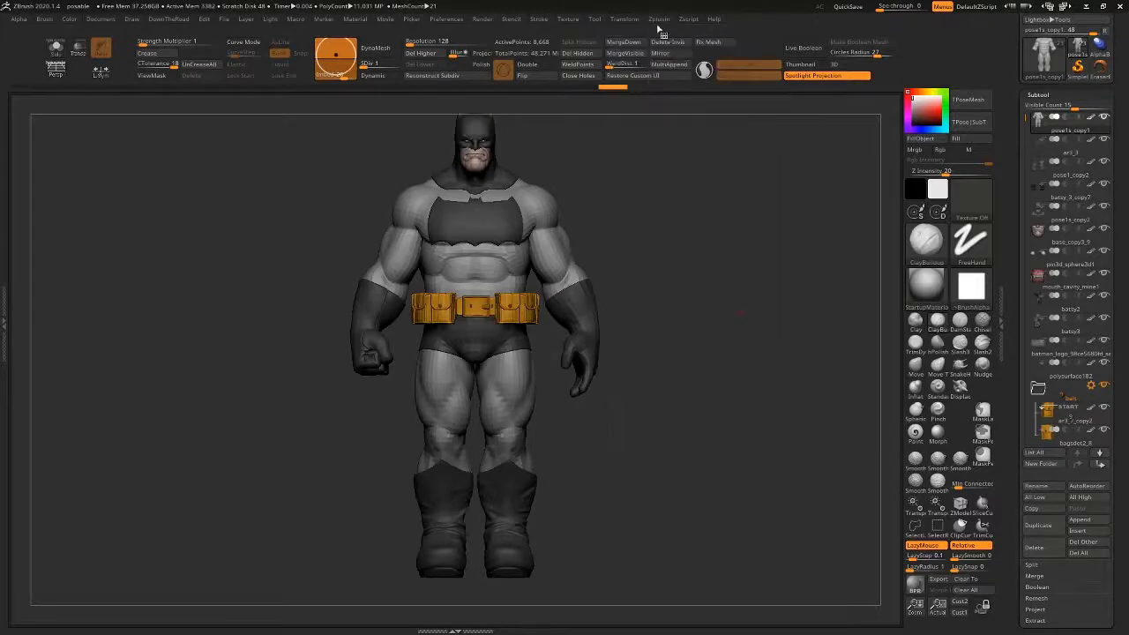
pyautogui.click(662, 18)
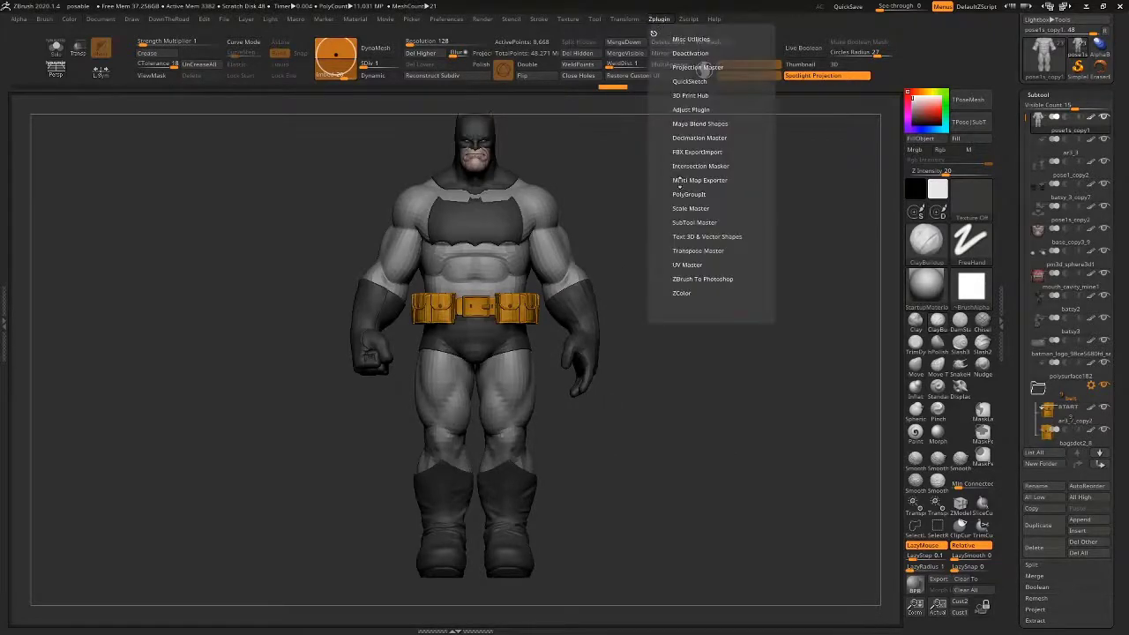
pyautogui.click(689, 251)
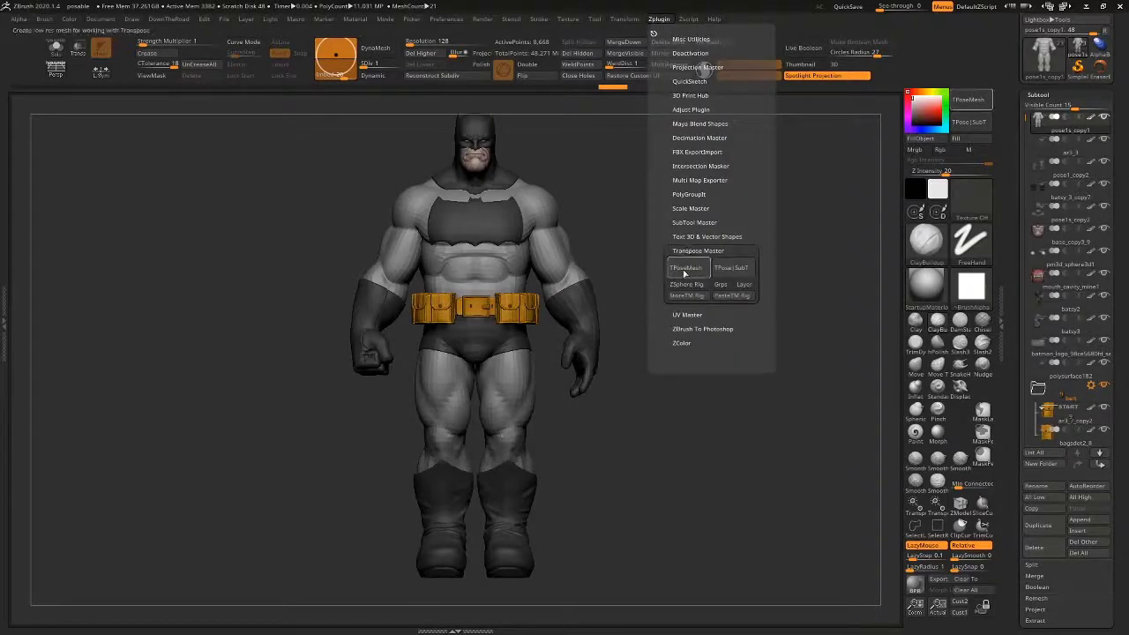
pyautogui.click(693, 267)
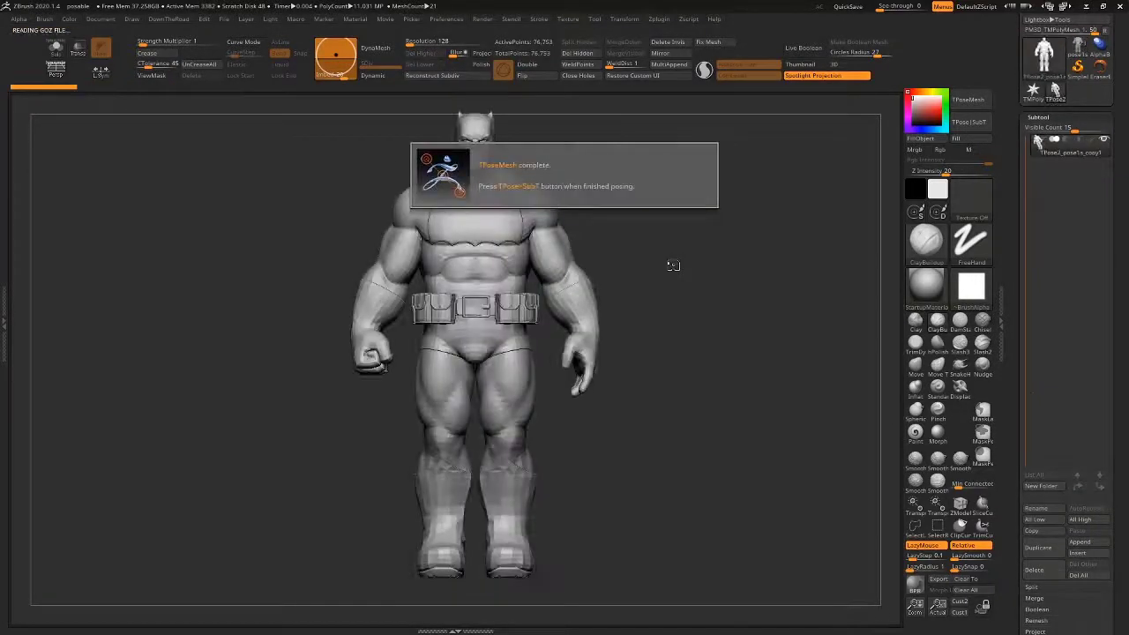
# Step: Display the posing mesh's polyframes and mask everything except the figure's left arm and shoulder with the MaskLasso brush
pyautogui.moveTo(716, 301); pyautogui.dragTo(804, 295)
pyautogui.moveTo(688, 304)
pyautogui.keyDown('shift'); pyautogui.mouseDown()
pyautogui.moveTo(667, 287)
pyautogui.moveTo(696, 293)
pyautogui.moveTo(663, 346)
pyautogui.mouseUp(); pyautogui.keyUp('shift')
pyautogui.hotkey('shift', 'f')
pyautogui.moveTo(709, 268)
pyautogui.keyDown('ctrl'); pyautogui.mouseDown()
pyautogui.moveTo(597, 562)
pyautogui.moveTo(541, 415)
pyautogui.moveTo(662, 238)
pyautogui.mouseUp(); pyautogui.keyUp('ctrl')
pyautogui.keyDown('ctrl'); pyautogui.click(631, 361); pyautogui.keyUp('ctrl')
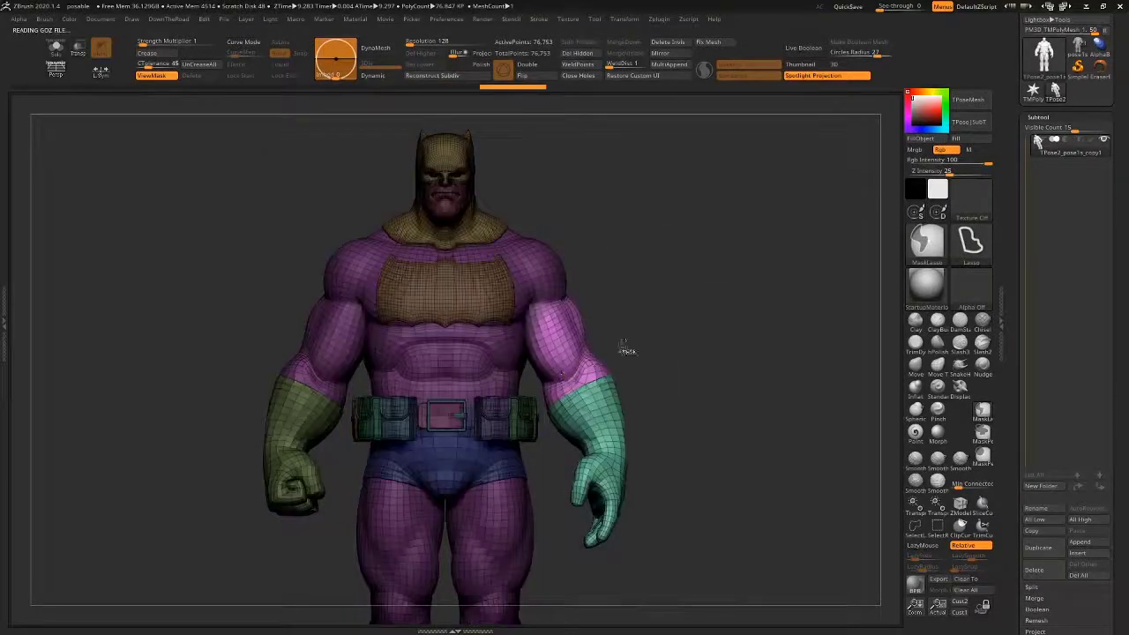
pyautogui.keyDown('ctrl'); pyautogui.click(622, 348); pyautogui.keyUp('ctrl')
pyautogui.keyDown('ctrl'); pyautogui.click(618, 327); pyautogui.keyUp('ctrl')
pyautogui.moveTo(529, 226)
pyautogui.keyDown('ctrl'); pyautogui.mouseDown()
pyautogui.moveTo(527, 260)
pyautogui.moveTo(582, 324)
pyautogui.mouseUp(); pyautogui.keyUp('ctrl')
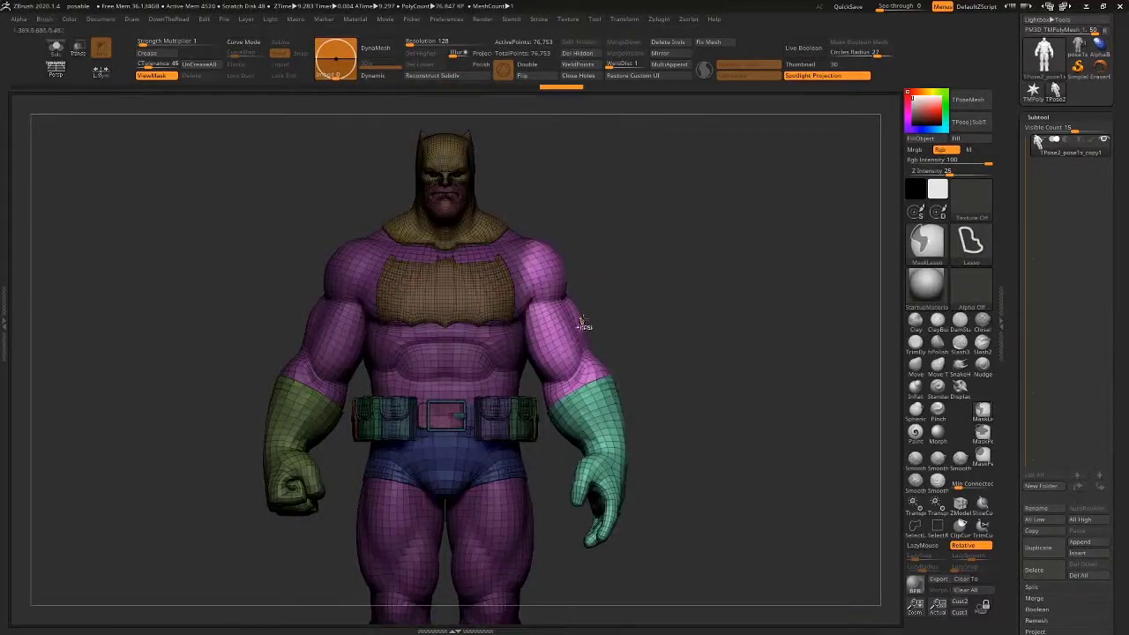
pyautogui.keyDown('ctrl'); pyautogui.click(606, 296); pyautogui.keyUp('ctrl')
pyautogui.keyDown('ctrl'); pyautogui.click(605, 296); pyautogui.keyUp('ctrl')
# Step: Switch from the 3D gizmo to a transpose line and try placing it across the left shoulder
pyautogui.press('w')
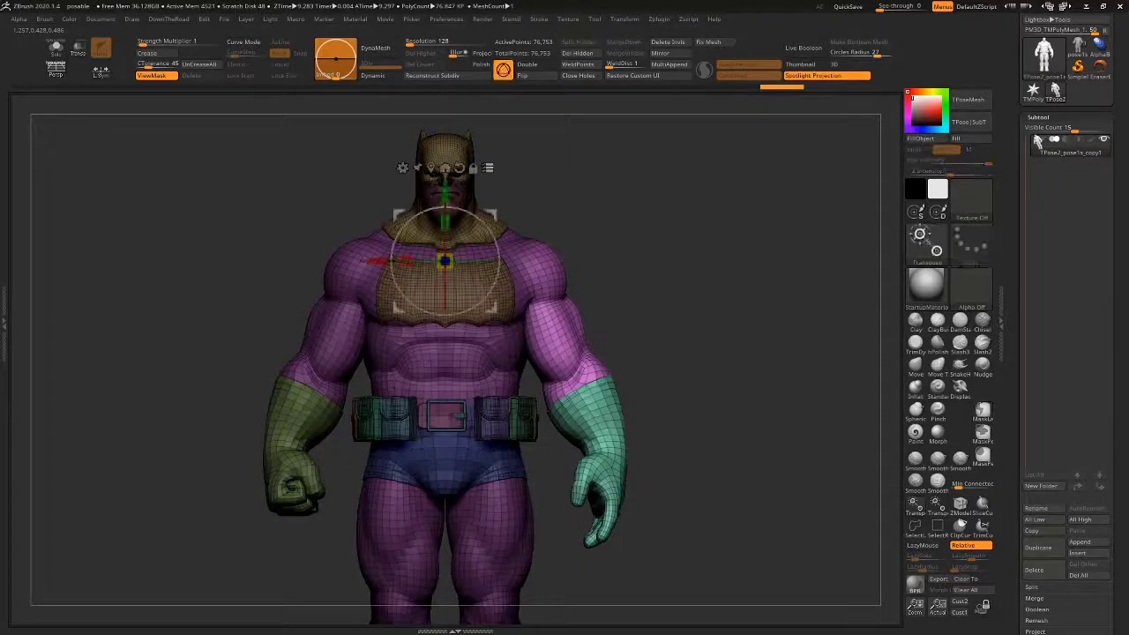
pyautogui.press('y')
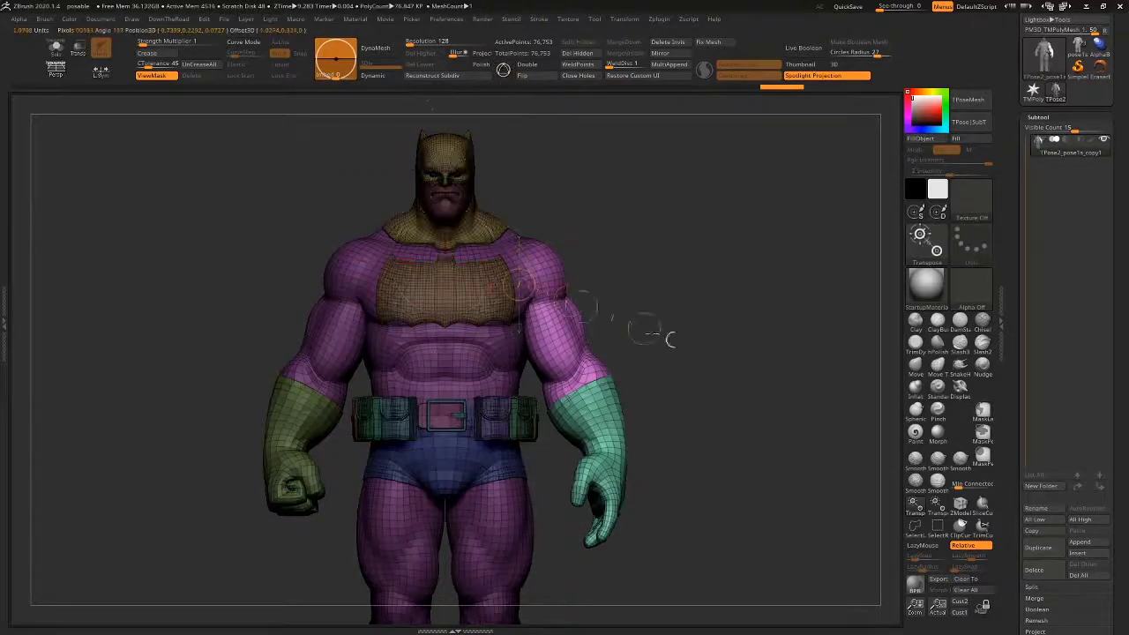
pyautogui.moveTo(697, 382)
pyautogui.mouseDown()
pyautogui.moveTo(728, 319)
pyautogui.moveTo(688, 388)
pyautogui.moveTo(730, 314)
pyautogui.moveTo(686, 371)
pyautogui.mouseUp()
pyautogui.moveTo(779, 282); pyautogui.dragTo(732, 257)
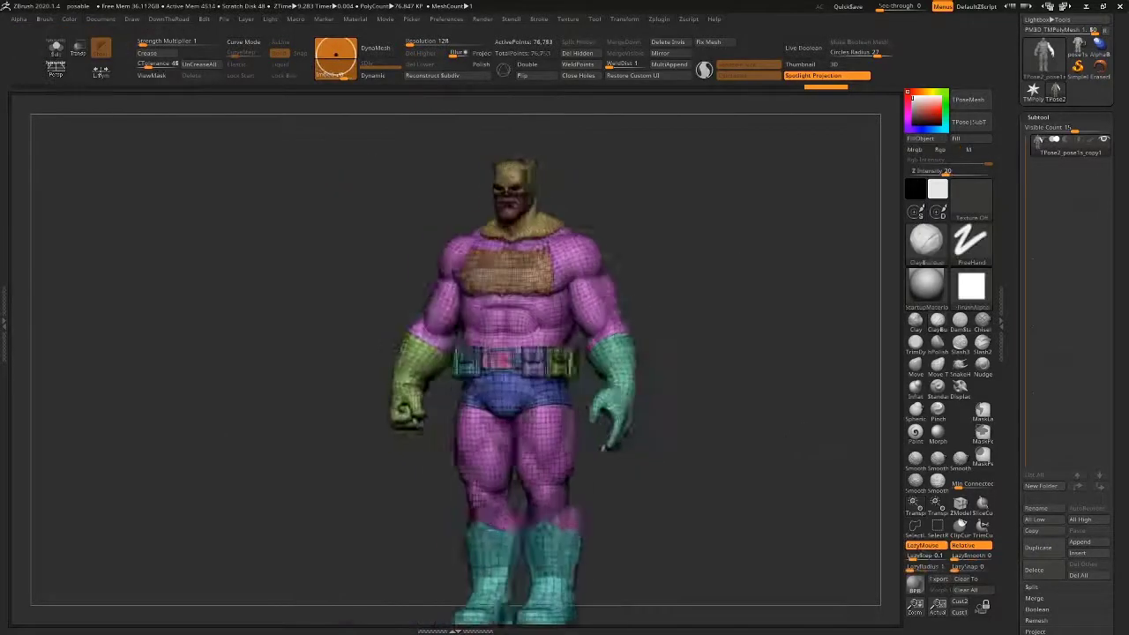
# Step: Examine the combined posing mesh from several angles, temporarily hiding the left glove and toggling the polyframes
pyautogui.moveTo(799, 468); pyautogui.dragTo(777, 492)
pyautogui.keyDown('ctrl'); pyautogui.keyDown('shift'); pyautogui.click(680, 397); pyautogui.keyUp('shift'); pyautogui.keyUp('ctrl')
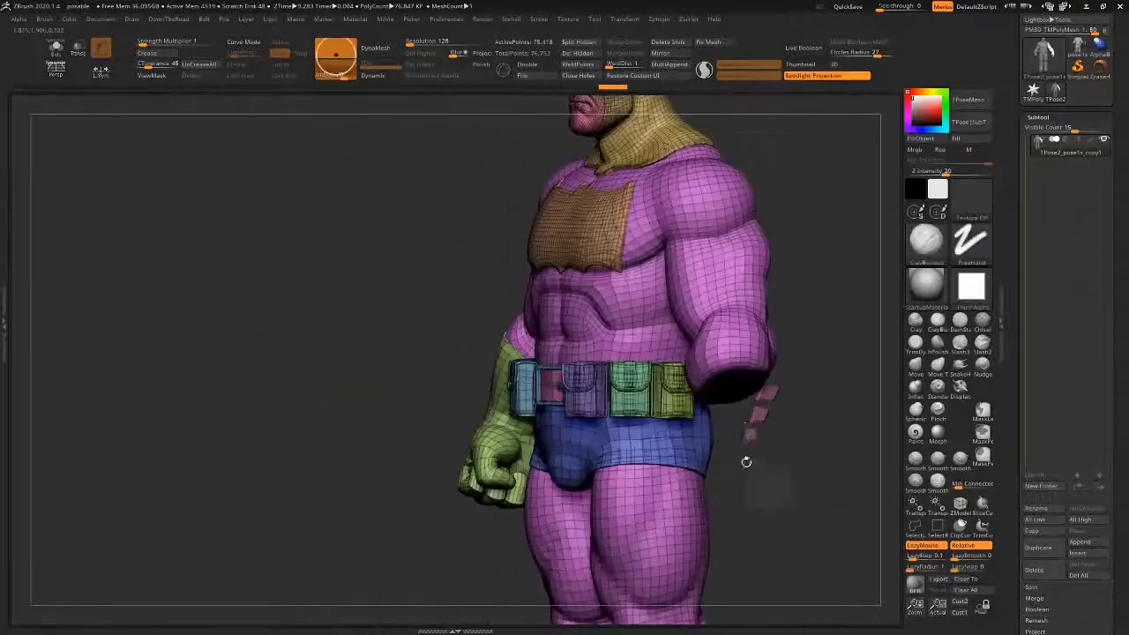
pyautogui.moveTo(756, 440)
pyautogui.mouseDown()
pyautogui.moveTo(803, 494)
pyautogui.moveTo(691, 393)
pyautogui.moveTo(718, 421)
pyautogui.moveTo(703, 417)
pyautogui.mouseUp()
pyautogui.keyDown('ctrl'); pyautogui.keyDown('shift'); pyautogui.click(717, 420); pyautogui.keyUp('shift'); pyautogui.keyUp('ctrl')
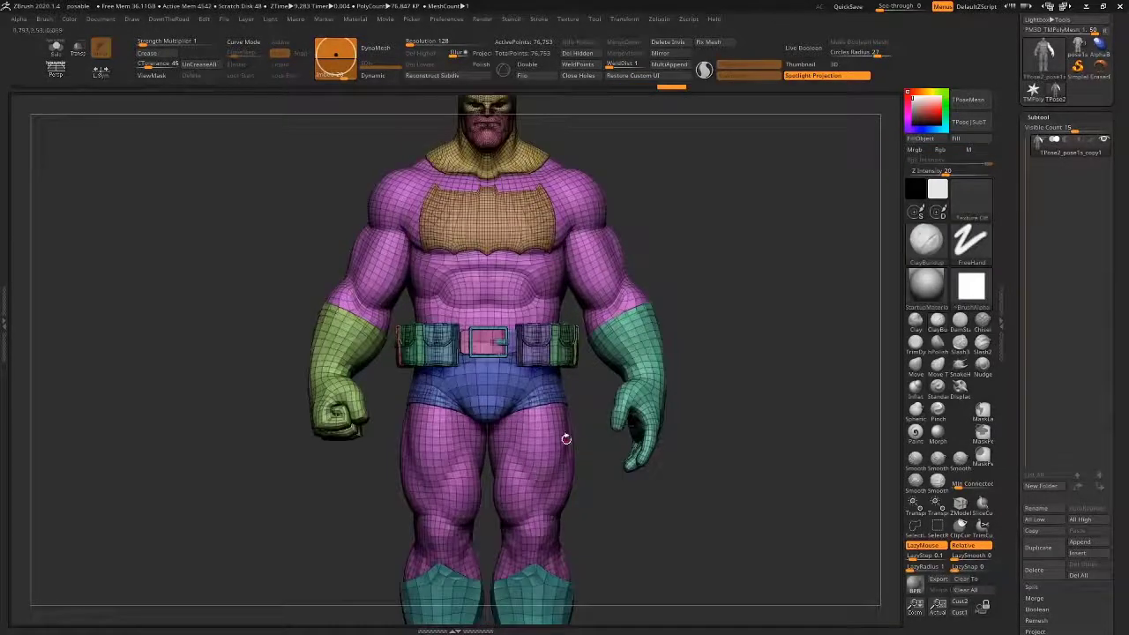
pyautogui.keyDown('alt'); pyautogui.moveTo(776, 248); pyautogui.dragTo(782, 330); pyautogui.keyUp('alt')
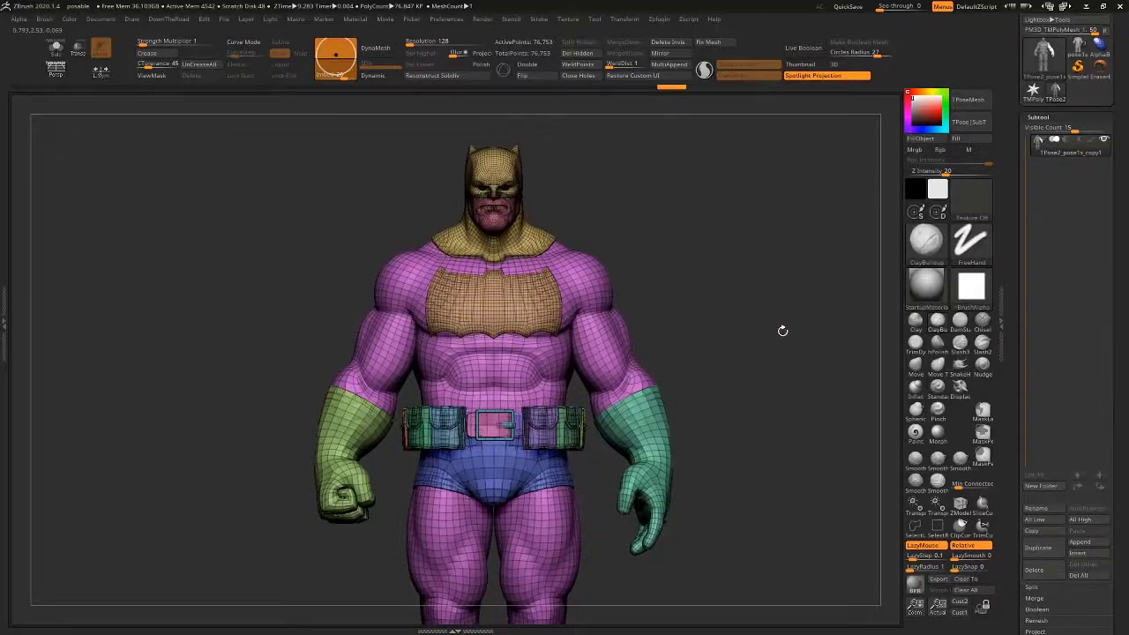
pyautogui.moveTo(782, 330); pyautogui.dragTo(749, 342)
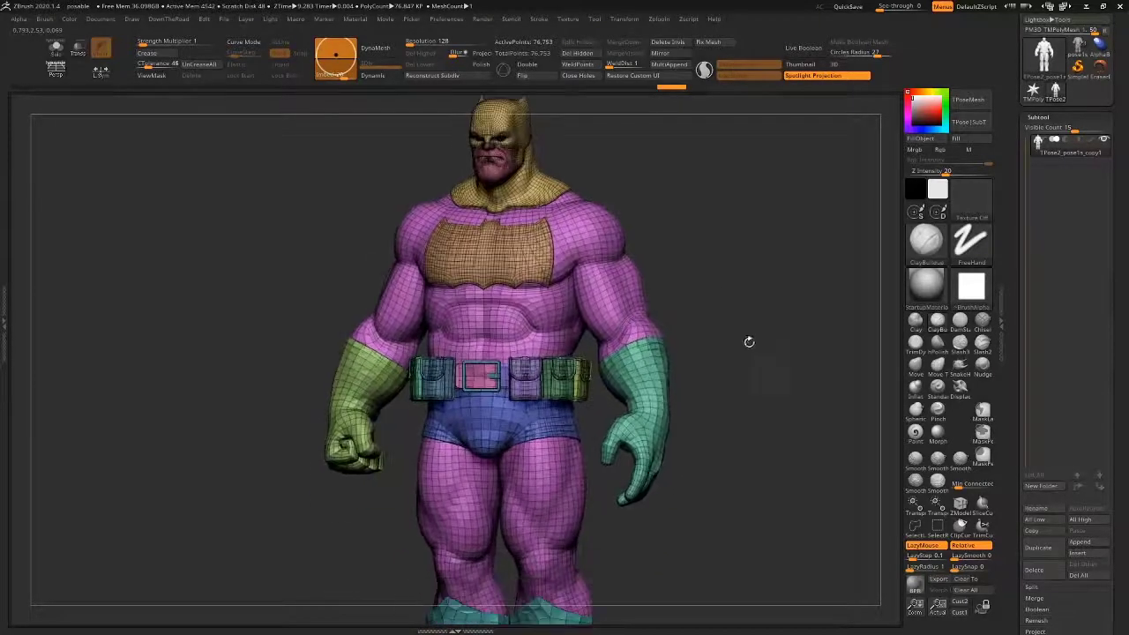
pyautogui.hotkey('shift', 'f')
pyautogui.hotkey('shift', 'f')
pyautogui.moveTo(709, 380); pyautogui.dragTo(624, 413)
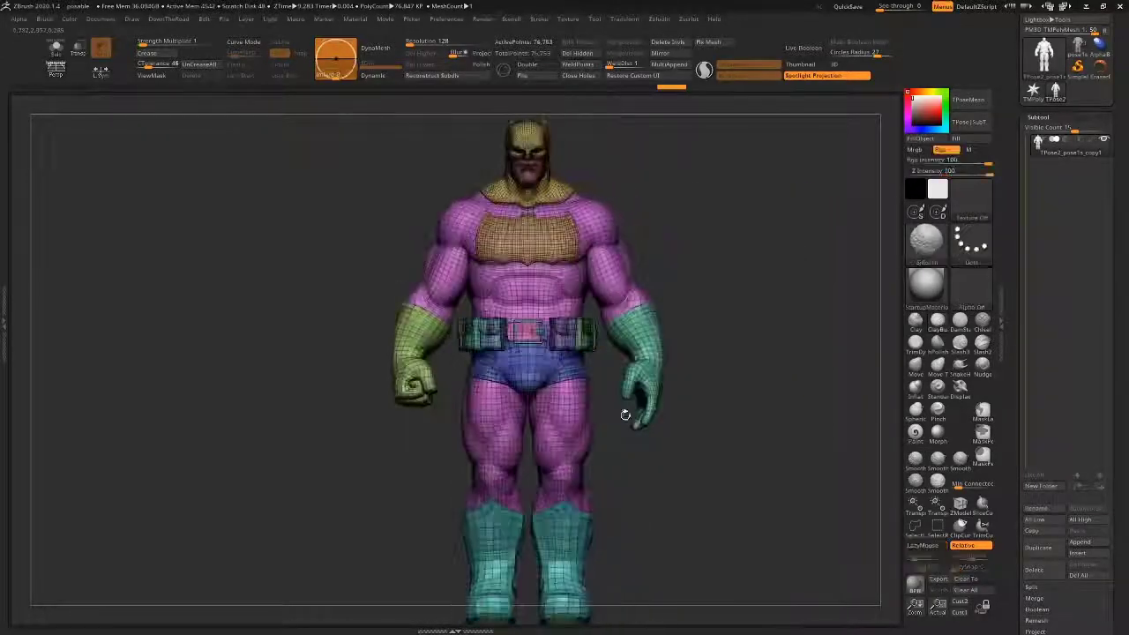
pyautogui.moveTo(759, 329); pyautogui.dragTo(722, 339)
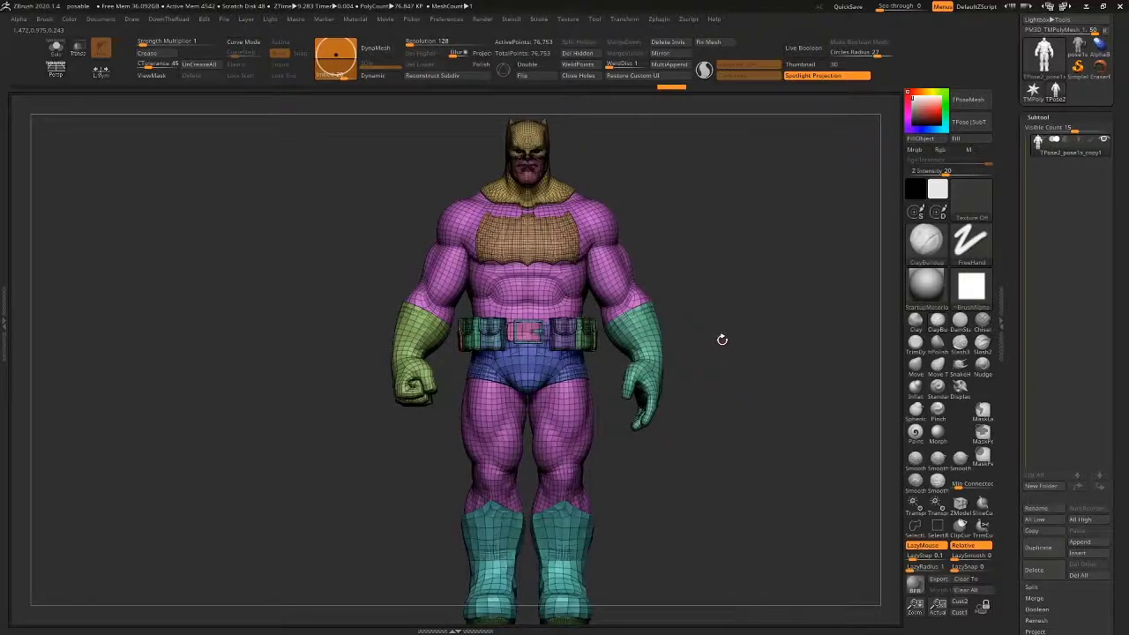
# Step: Lasso-mask both forearms and gloves and turn the masked area into a single polygroup
pyautogui.keyDown('alt'); pyautogui.moveTo(720, 325); pyautogui.dragTo(754, 411); pyautogui.keyUp('alt')
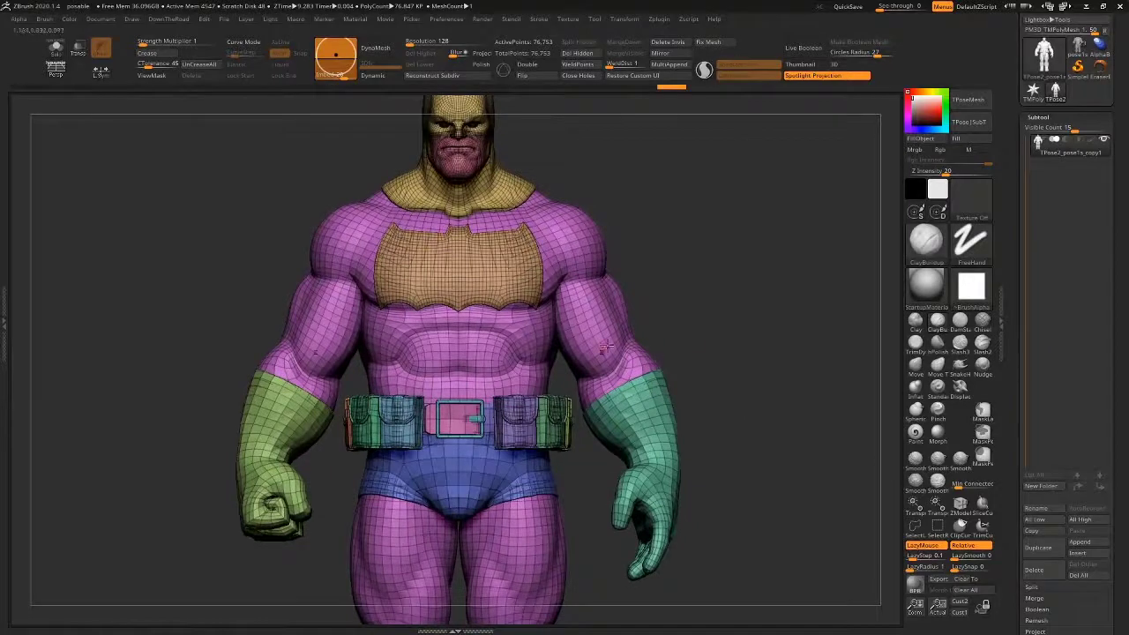
pyautogui.keyDown('alt'); pyautogui.moveTo(710, 354); pyautogui.dragTo(720, 320); pyautogui.keyUp('alt')
pyautogui.keyDown('ctrl'); pyautogui.moveTo(722, 462); pyautogui.dragTo(665, 274); pyautogui.keyUp('ctrl')
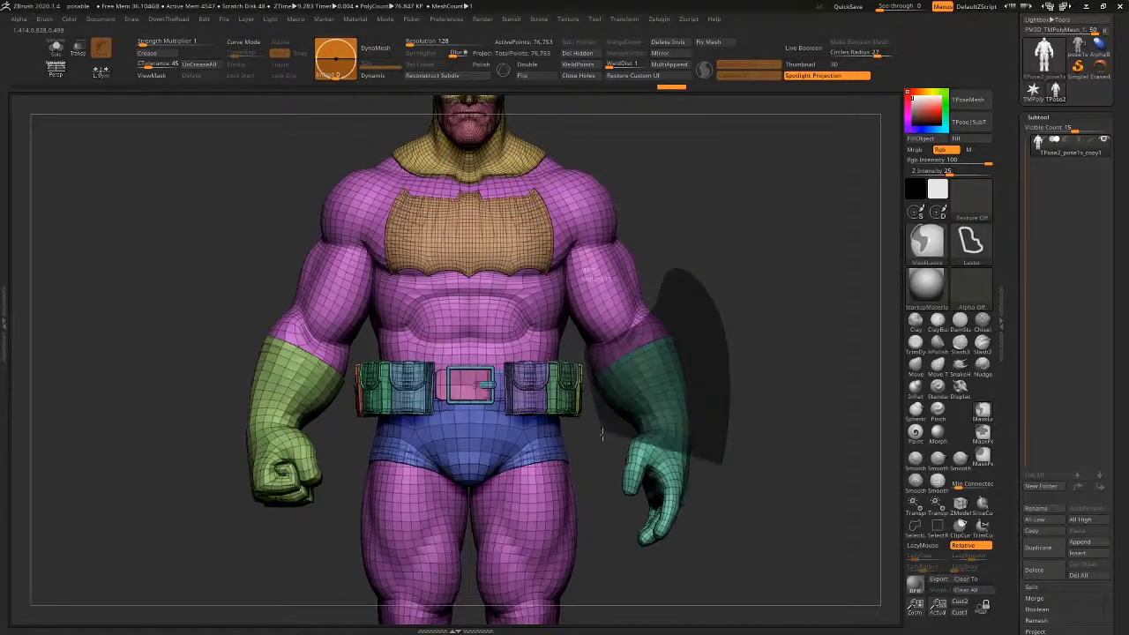
pyautogui.moveTo(738, 559); pyautogui.dragTo(631, 459)
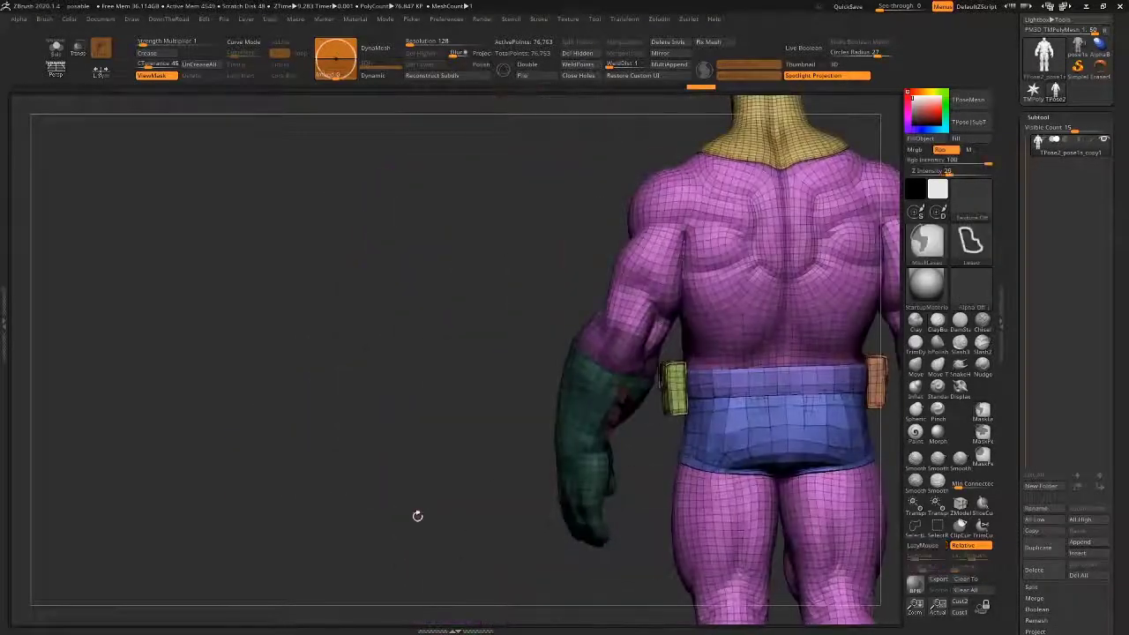
pyautogui.moveTo(417, 516); pyautogui.dragTo(669, 374)
pyautogui.hotkey('ctrl', 'w')
pyautogui.keyDown('ctrl'); pyautogui.keyDown('shift'); pyautogui.click(660, 365); pyautogui.keyUp('shift'); pyautogui.keyUp('ctrl')
pyautogui.keyDown('ctrl'); pyautogui.keyDown('shift'); pyautogui.click(743, 384); pyautogui.keyUp('shift'); pyautogui.keyUp('ctrl')
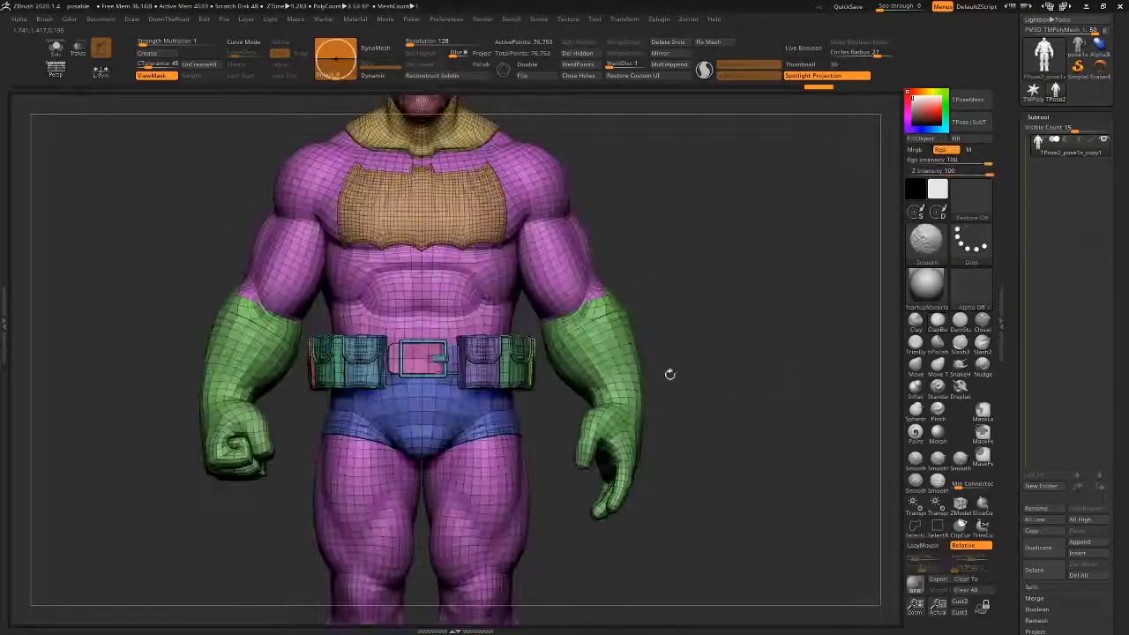
# Step: Mask everything except the new forearm polygroup and soften the mask's edge at the elbow
pyautogui.moveTo(750, 314)
pyautogui.keyDown('alt'); pyautogui.mouseDown()
pyautogui.moveTo(727, 422)
pyautogui.moveTo(694, 428)
pyautogui.moveTo(733, 410)
pyautogui.moveTo(693, 333)
pyautogui.moveTo(670, 335)
pyautogui.moveTo(694, 326)
pyautogui.mouseUp(); pyautogui.keyUp('alt')
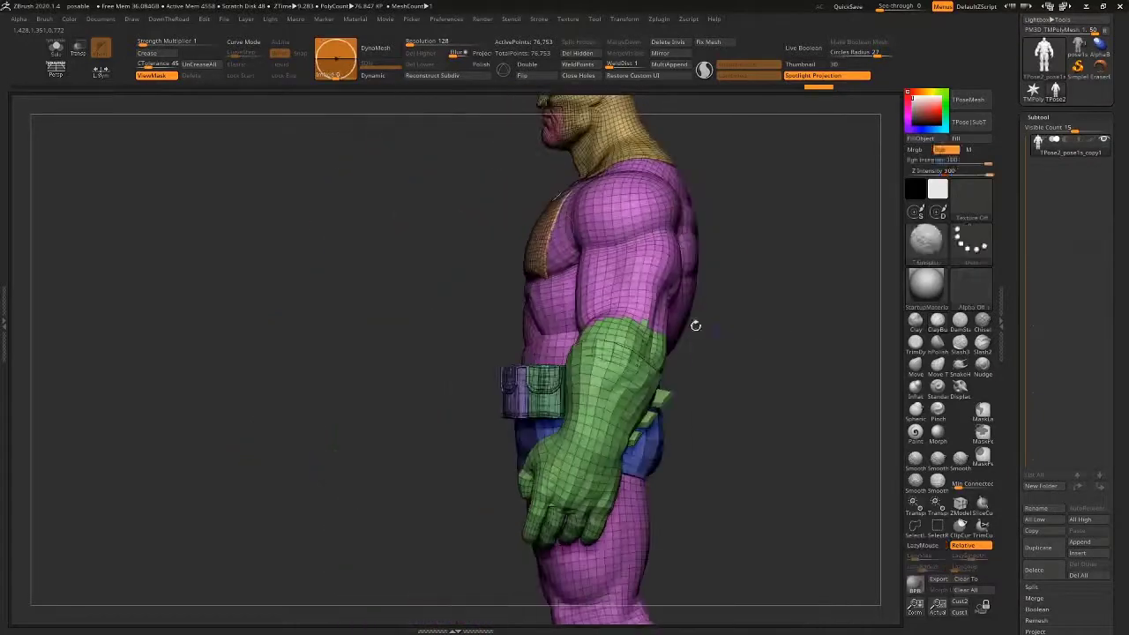
pyautogui.moveTo(732, 374); pyautogui.dragTo(776, 264)
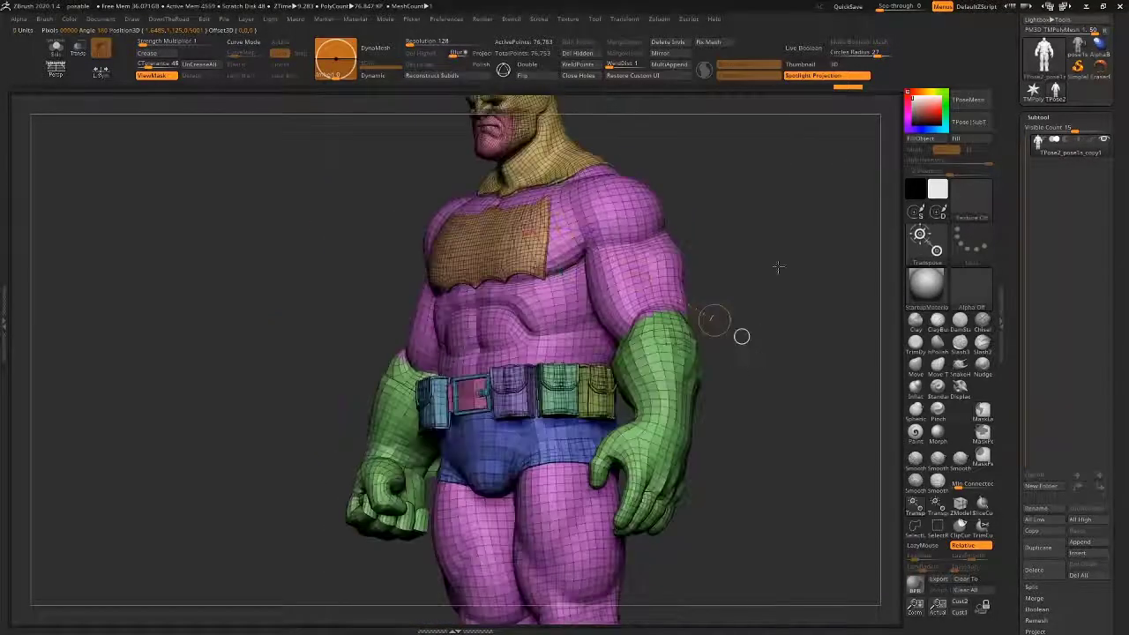
pyautogui.keyDown('ctrl'); pyautogui.click(670, 397); pyautogui.keyUp('ctrl')
pyautogui.moveTo(801, 446)
pyautogui.mouseDown()
pyautogui.moveTo(771, 470)
pyautogui.moveTo(760, 454)
pyautogui.mouseUp()
pyautogui.press('q')
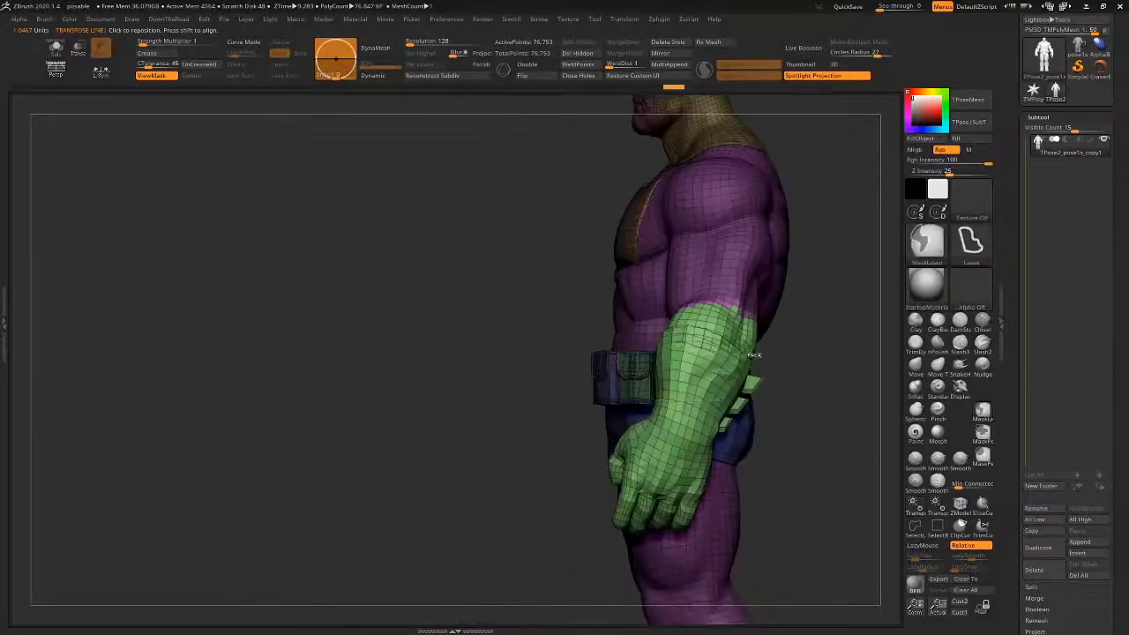
pyautogui.keyDown('ctrl'); pyautogui.click(786, 376); pyautogui.keyUp('ctrl')
pyautogui.keyDown('ctrl'); pyautogui.click(816, 364); pyautogui.keyUp('ctrl')
# Step: Draw a rotation transpose line from the left elbow and try repositioning it to pivot the forearm
pyautogui.press('r')
pyautogui.moveTo(726, 315)
pyautogui.mouseDown()
pyautogui.moveTo(776, 339)
pyautogui.moveTo(845, 406)
pyautogui.mouseUp()
pyautogui.moveTo(845, 406); pyautogui.dragTo(809, 442)
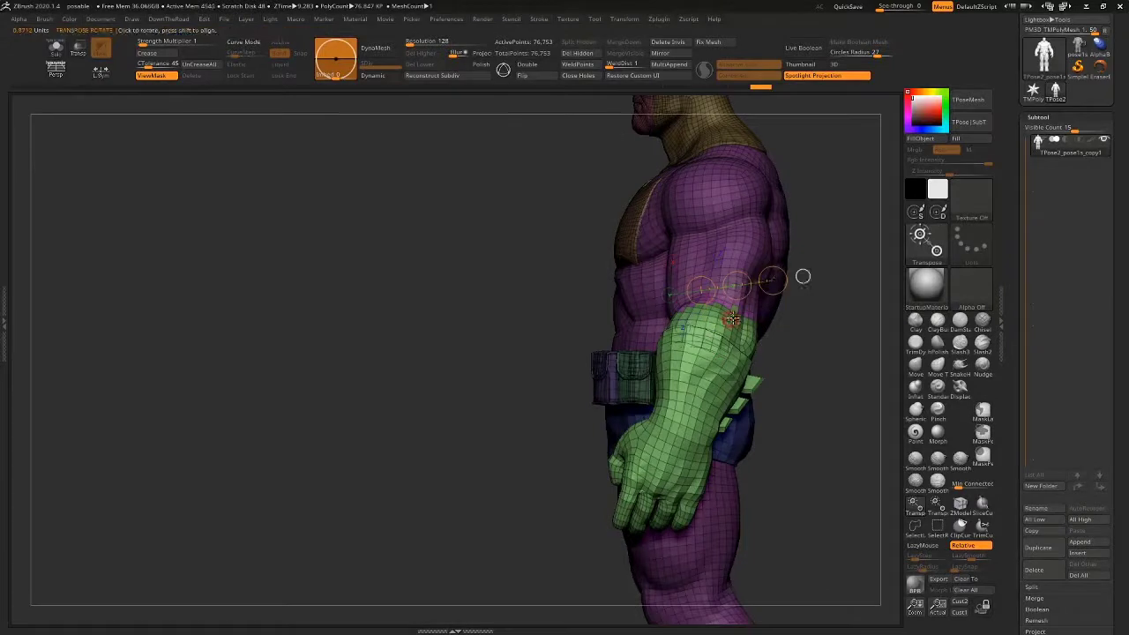
pyautogui.moveTo(735, 320); pyautogui.dragTo(745, 282)
pyautogui.hotkey('ctrl', 'z')
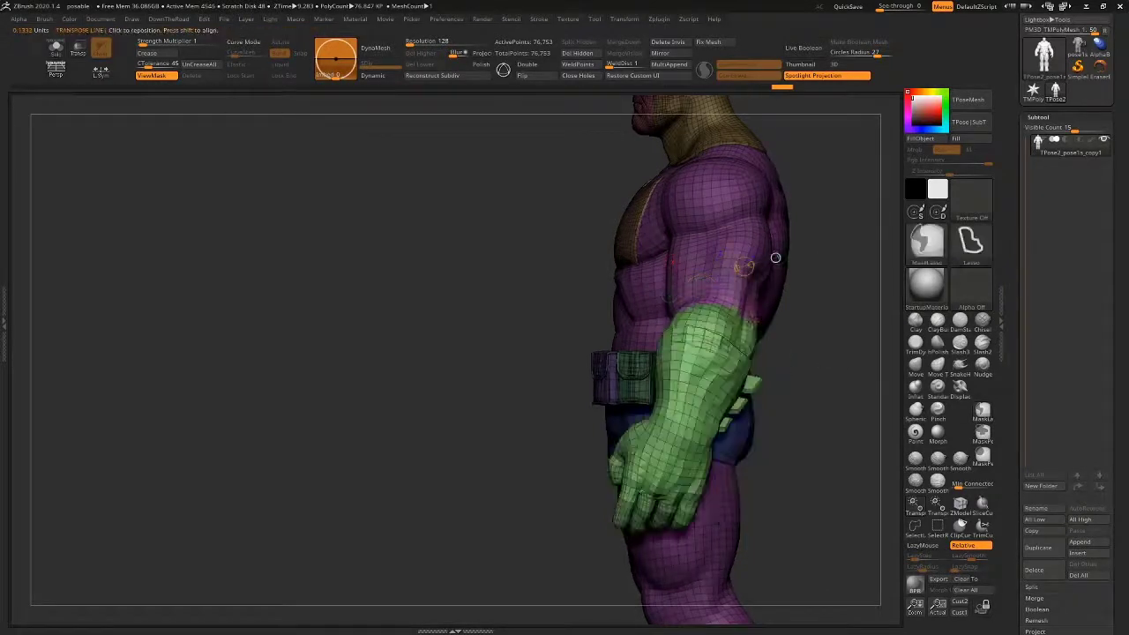
# Step: Try bending the left forearm forward and up around the elbow with the rotation transpose line
pyautogui.moveTo(822, 377); pyautogui.dragTo(836, 393)
pyautogui.moveTo(836, 392); pyautogui.dragTo(778, 459)
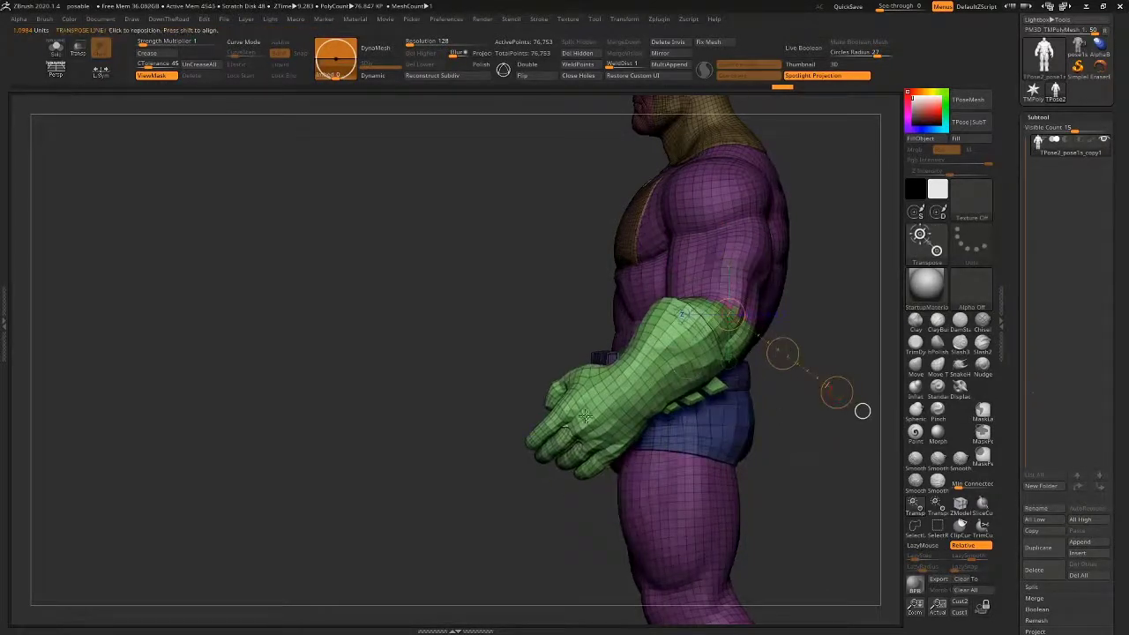
pyautogui.moveTo(834, 274)
pyautogui.mouseDown()
pyautogui.moveTo(713, 255)
pyautogui.moveTo(746, 408)
pyautogui.moveTo(798, 412)
pyautogui.moveTo(776, 262)
pyautogui.moveTo(612, 280)
pyautogui.moveTo(756, 368)
pyautogui.moveTo(736, 366)
pyautogui.moveTo(714, 433)
pyautogui.moveTo(729, 426)
pyautogui.moveTo(686, 421)
pyautogui.mouseUp()
pyautogui.press('q')
pyautogui.hotkey('ctrl', 'z')
# Step: Clear the mask, isolate the head parts by hiding them and inverting visibility, and group them as one polygroup
pyautogui.keyDown('alt'); pyautogui.moveTo(677, 347); pyautogui.dragTo(742, 361); pyautogui.keyUp('alt')
pyautogui.keyDown('ctrl'); pyautogui.moveTo(760, 324); pyautogui.dragTo(748, 397); pyautogui.keyUp('ctrl')
pyautogui.keyDown('alt'); pyautogui.moveTo(664, 235); pyautogui.dragTo(734, 337); pyautogui.keyUp('alt')
pyautogui.moveTo(719, 265); pyautogui.dragTo(575, 254)
pyautogui.keyDown('alt'); pyautogui.moveTo(575, 253); pyautogui.dragTo(572, 325); pyautogui.keyUp('alt')
pyautogui.keyDown('ctrl'); pyautogui.keyDown('shift'); pyautogui.click(462, 212); pyautogui.keyUp('shift'); pyautogui.keyUp('ctrl')
pyautogui.keyDown('ctrl'); pyautogui.keyDown('shift'); pyautogui.click(462, 212); pyautogui.keyUp('shift'); pyautogui.keyUp('ctrl')
pyautogui.keyDown('ctrl'); pyautogui.keyDown('shift'); pyautogui.click(451, 203); pyautogui.keyUp('shift'); pyautogui.keyUp('ctrl')
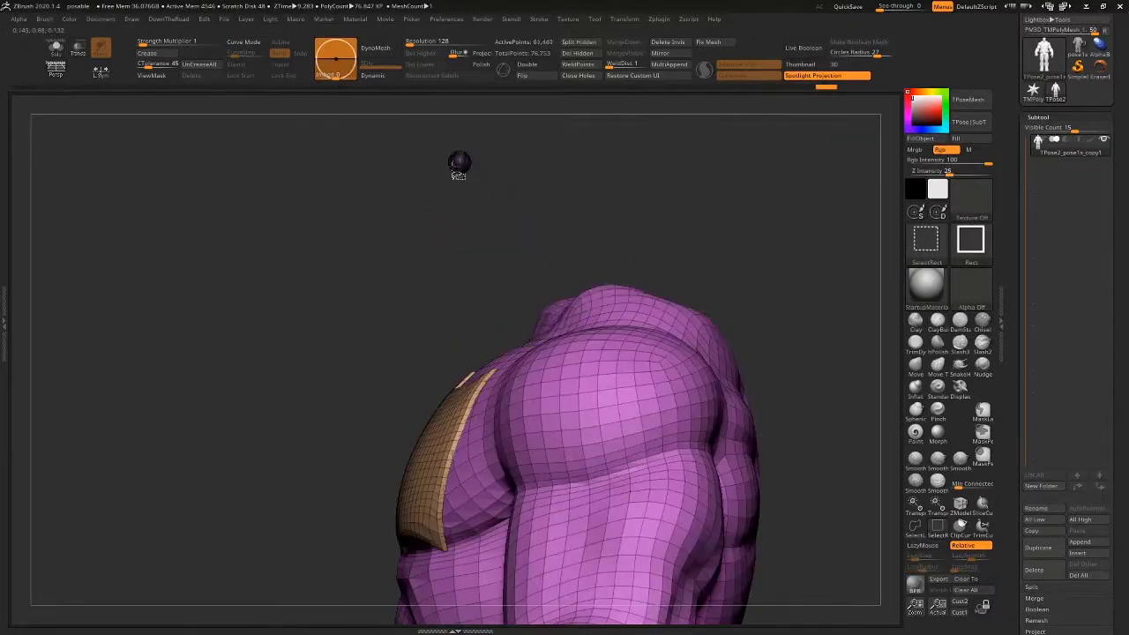
pyautogui.keyDown('ctrl'); pyautogui.keyDown('shift'); pyautogui.click(455, 167); pyautogui.keyUp('shift'); pyautogui.keyUp('ctrl')
pyautogui.moveTo(761, 284)
pyautogui.keyDown('ctrl'); pyautogui.keyDown('shift'); pyautogui.mouseDown()
pyautogui.moveTo(770, 298)
pyautogui.moveTo(756, 302)
pyautogui.moveTo(805, 286)
pyautogui.mouseUp(); pyautogui.keyUp('shift'); pyautogui.keyUp('ctrl')
pyautogui.hotkey('ctrl', 'w')
pyautogui.keyDown('ctrl'); pyautogui.keyDown('shift'); pyautogui.click(768, 257); pyautogui.keyUp('shift'); pyautogui.keyUp('ctrl')
# Step: Isolate the body in front view, mask both upper arms and shoulders, and blur the mask
pyautogui.moveTo(706, 281)
pyautogui.keyDown('shift'); pyautogui.mouseDown()
pyautogui.moveTo(789, 277)
pyautogui.moveTo(610, 427)
pyautogui.moveTo(642, 414)
pyautogui.mouseUp(); pyautogui.keyUp('shift')
pyautogui.keyDown('ctrl'); pyautogui.keyDown('shift'); pyautogui.click(611, 287); pyautogui.keyUp('shift'); pyautogui.keyUp('ctrl')
pyautogui.moveTo(735, 296); pyautogui.dragTo(704, 300)
pyautogui.keyDown('ctrl'); pyautogui.click(648, 348); pyautogui.keyUp('ctrl')
pyautogui.keyDown('ctrl'); pyautogui.click(649, 348); pyautogui.keyUp('ctrl')
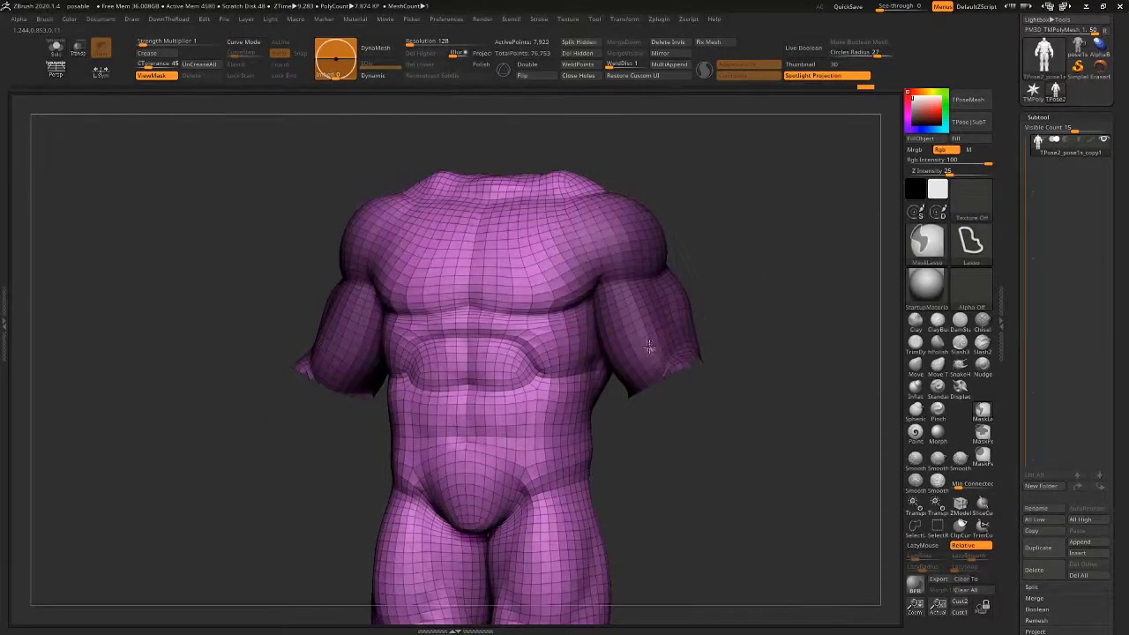
pyautogui.keyDown('ctrl'); pyautogui.click(652, 357); pyautogui.keyUp('ctrl')
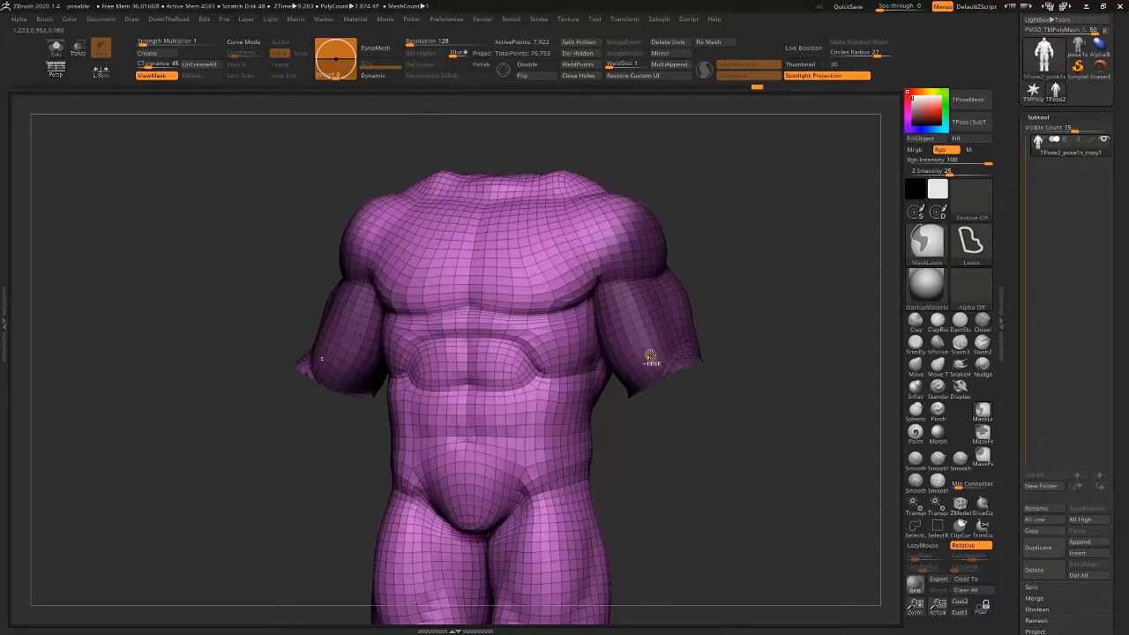
# Step: Refine the soft mask on the upper arms and shoulders from the back view
pyautogui.keyDown('shift'); pyautogui.moveTo(757, 330); pyautogui.dragTo(608, 353); pyautogui.keyUp('shift')
pyautogui.keyDown('alt'); pyautogui.moveTo(575, 447); pyautogui.dragTo(455, 499); pyautogui.keyUp('alt')
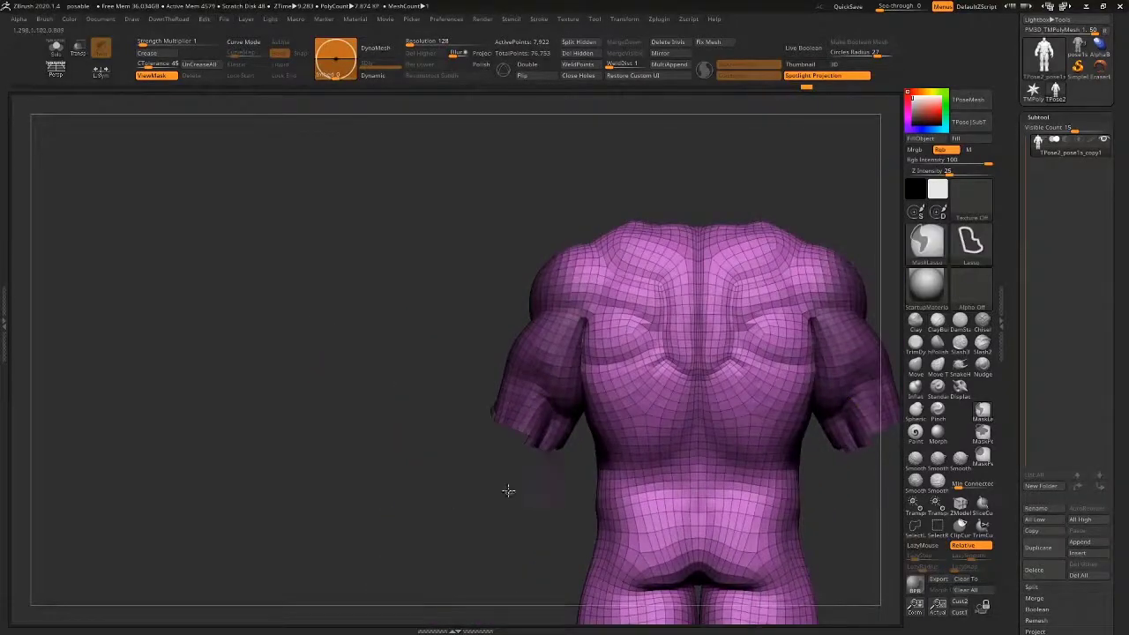
pyautogui.keyDown('ctrl'); pyautogui.click(508, 490); pyautogui.keyUp('ctrl')
pyautogui.keyDown('ctrl'); pyautogui.click(496, 501); pyautogui.keyUp('ctrl')
pyautogui.keyDown('ctrl'); pyautogui.click(533, 397); pyautogui.keyUp('ctrl')
pyautogui.keyDown('ctrl'); pyautogui.click(492, 506); pyautogui.keyUp('ctrl')
# Step: Convert the masked upper arms and shoulders into their own polygroup and check it by toggling its visibility
pyautogui.moveTo(477, 338); pyautogui.dragTo(614, 354)
pyautogui.moveTo(643, 398); pyautogui.dragTo(638, 351)
pyautogui.keyDown('ctrl'); pyautogui.click(637, 350); pyautogui.keyUp('ctrl')
pyautogui.hotkey('ctrl', 'w')
pyautogui.keyDown('ctrl'); pyautogui.keyDown('shift'); pyautogui.click(525, 367); pyautogui.keyUp('shift'); pyautogui.keyUp('ctrl')
# Step: Restore the full mesh, then hide the head and arm polygroups to expose the torso
pyautogui.moveTo(453, 386); pyautogui.dragTo(670, 294)
pyautogui.keyDown('ctrl'); pyautogui.keyDown('shift'); pyautogui.click(663, 293); pyautogui.keyUp('shift'); pyautogui.keyUp('ctrl')
pyautogui.keyDown('ctrl'); pyautogui.keyDown('shift'); pyautogui.click(472, 407); pyautogui.keyUp('shift'); pyautogui.keyUp('ctrl')
pyautogui.moveTo(697, 340)
pyautogui.mouseDown()
pyautogui.moveTo(618, 310)
pyautogui.moveTo(732, 373)
pyautogui.mouseUp()
pyautogui.keyDown('ctrl'); pyautogui.keyDown('shift'); pyautogui.click(541, 367); pyautogui.keyUp('shift'); pyautogui.keyUp('ctrl')
# Step: Mask the chest and upper back, trim the mask from the side, convert it into its own polygroup, and restore the full mesh
pyautogui.moveTo(757, 340)
pyautogui.keyDown('ctrl'); pyautogui.mouseDown()
pyautogui.moveTo(719, 397)
pyautogui.moveTo(668, 151)
pyautogui.moveTo(681, 163)
pyautogui.mouseUp(); pyautogui.keyUp('ctrl')
pyautogui.hotkey('ctrl', 'w')
pyautogui.hotkey('ctrl', 'z')
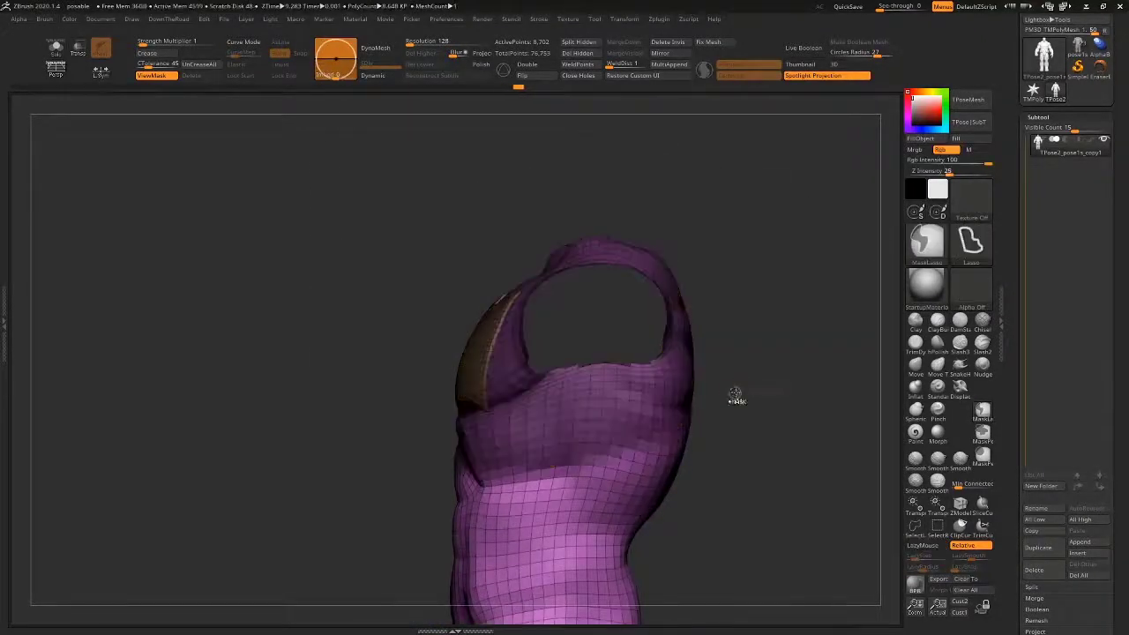
pyautogui.moveTo(755, 394)
pyautogui.keyDown('ctrl'); pyautogui.keyDown('alt'); pyautogui.mouseDown()
pyautogui.moveTo(395, 560)
pyautogui.moveTo(893, 458)
pyautogui.mouseUp(); pyautogui.keyUp('alt'); pyautogui.keyUp('ctrl')
pyautogui.moveTo(752, 446)
pyautogui.keyDown('alt'); pyautogui.mouseDown()
pyautogui.moveTo(739, 396)
pyautogui.moveTo(811, 421)
pyautogui.moveTo(680, 376)
pyautogui.mouseUp(); pyautogui.keyUp('alt')
pyautogui.hotkey('ctrl', 'w')
pyautogui.keyDown('ctrl'); pyautogui.keyDown('shift'); pyautogui.click(768, 325); pyautogui.keyUp('shift'); pyautogui.keyUp('ctrl')
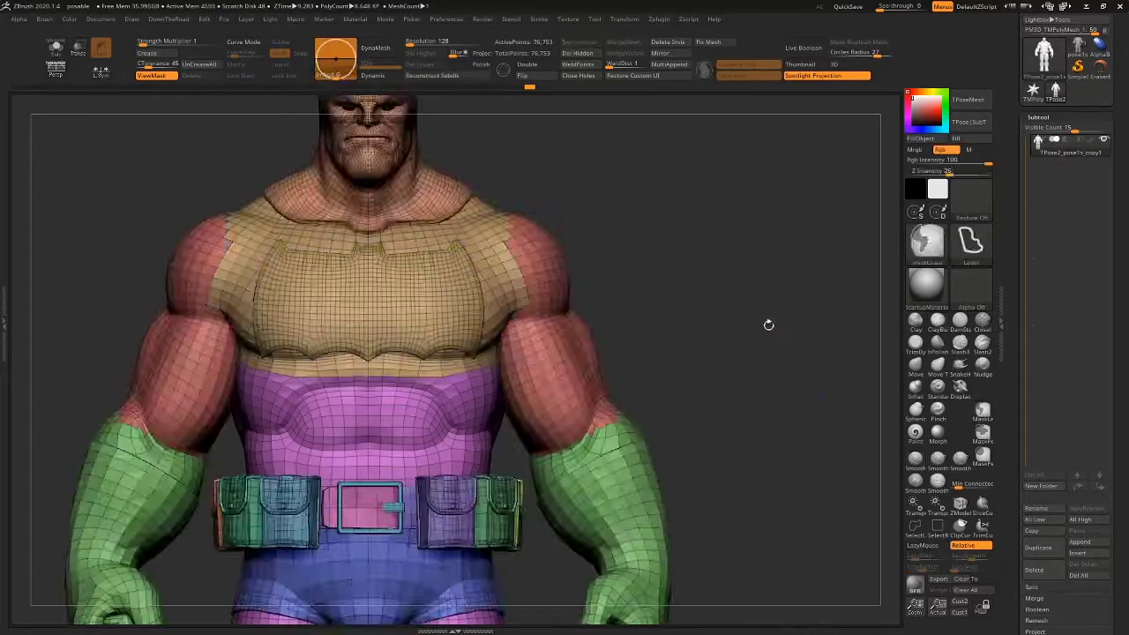
# Step: Hide the remaining body and belt polygroups, then invert the visibility to isolate the lower body with its belt in side view
pyautogui.keyDown('alt'); pyautogui.moveTo(768, 325); pyautogui.dragTo(810, 232); pyautogui.keyUp('alt')
pyautogui.moveTo(657, 249); pyautogui.dragTo(746, 231)
pyautogui.keyDown('ctrl'); pyautogui.keyDown('shift'); pyautogui.click(540, 336); pyautogui.keyUp('shift'); pyautogui.keyUp('ctrl')
pyautogui.keyDown('ctrl'); pyautogui.keyDown('shift'); pyautogui.click(536, 327); pyautogui.keyUp('shift'); pyautogui.keyUp('ctrl')
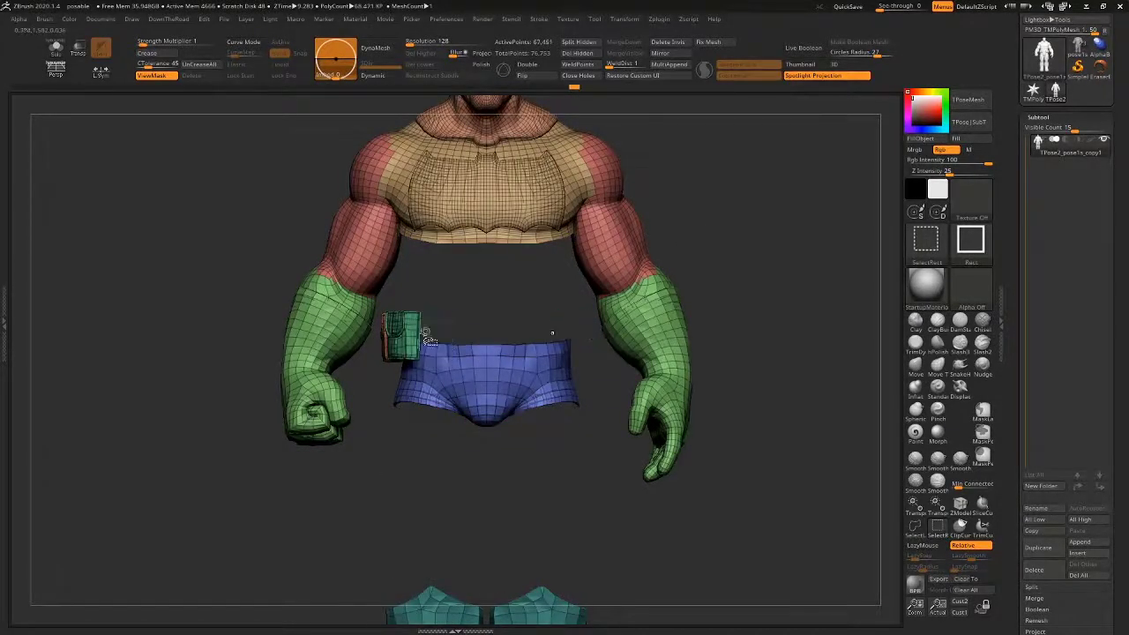
pyautogui.keyDown('ctrl'); pyautogui.keyDown('shift'); pyautogui.click(393, 342); pyautogui.keyUp('shift'); pyautogui.keyUp('ctrl')
pyautogui.moveTo(761, 267); pyautogui.dragTo(740, 266)
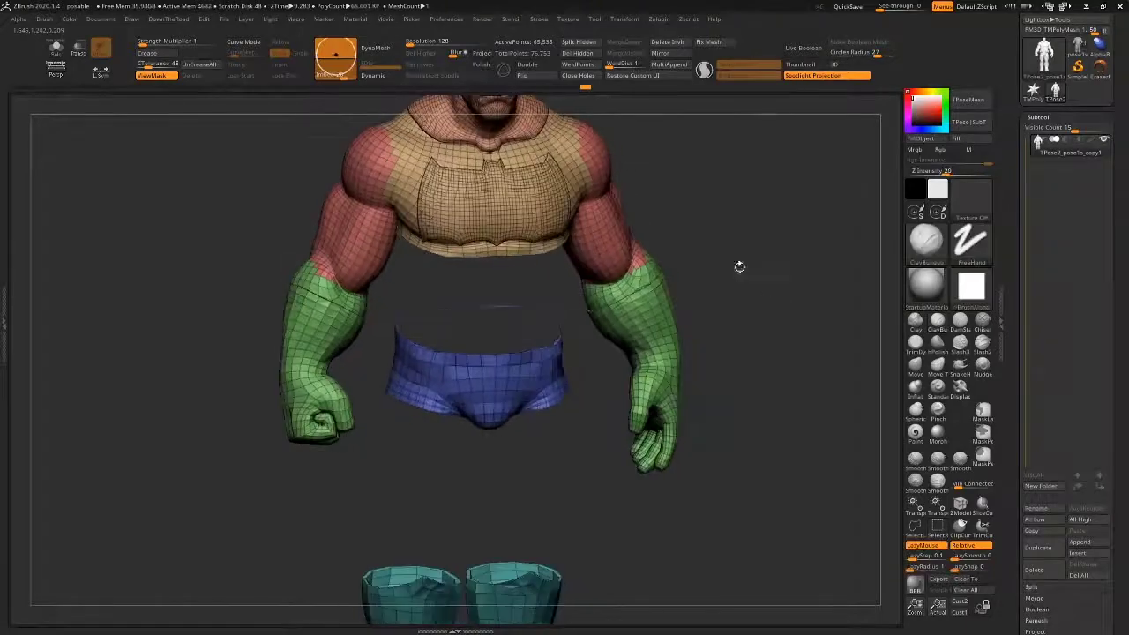
pyautogui.click(544, 69)
pyautogui.click(544, 70)
pyautogui.keyDown('ctrl'); pyautogui.keyDown('shift'); pyautogui.moveTo(796, 182); pyautogui.dragTo(807, 201); pyautogui.keyUp('shift'); pyautogui.keyUp('ctrl')
pyautogui.moveTo(807, 323); pyautogui.dragTo(623, 308)
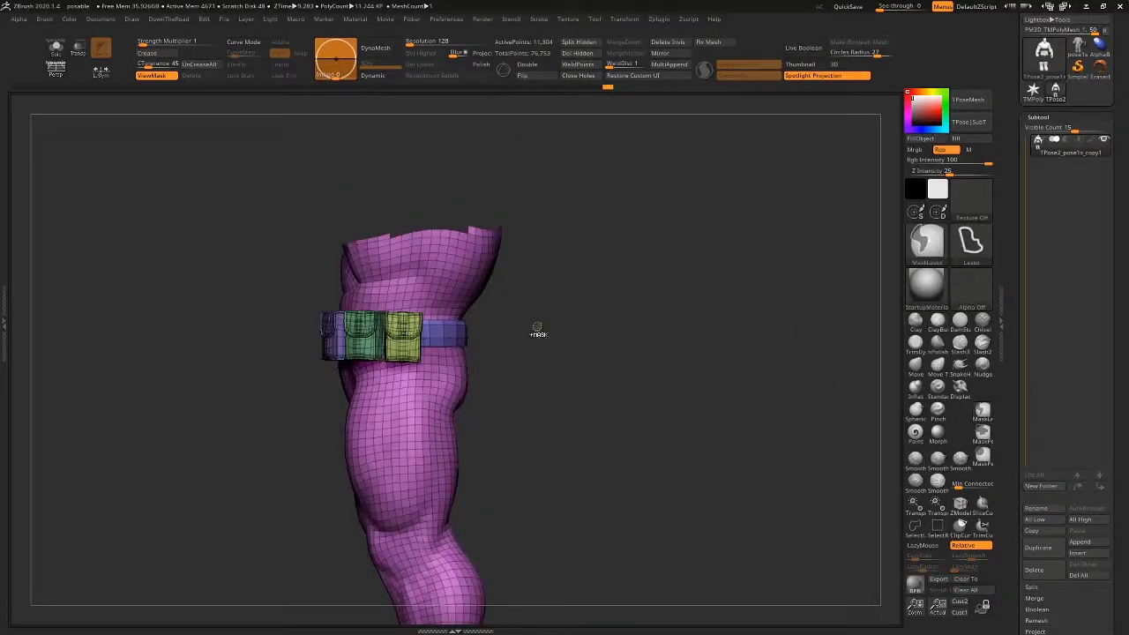
# Step: Mask and group the waist with the belt, split off the abdomen as its own polygroup, and restore the full mesh
pyautogui.moveTo(538, 334)
pyautogui.keyDown('ctrl'); pyautogui.mouseDown()
pyautogui.moveTo(221, 323)
pyautogui.moveTo(819, 310)
pyautogui.moveTo(548, 279)
pyautogui.mouseUp(); pyautogui.keyUp('ctrl')
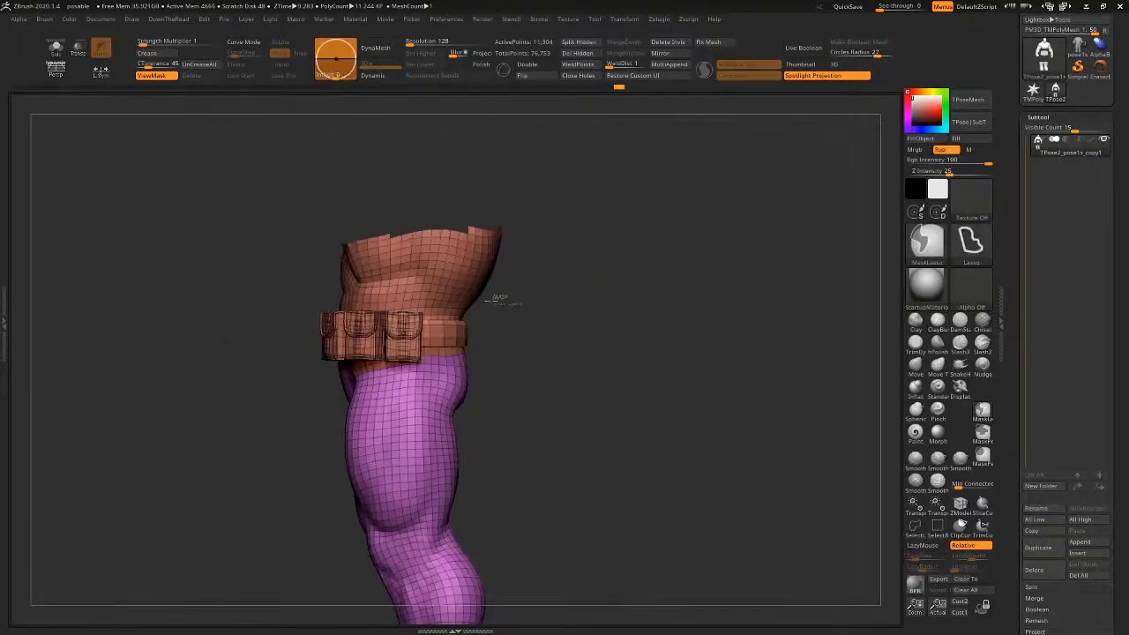
pyautogui.moveTo(485, 301)
pyautogui.keyDown('ctrl'); pyautogui.mouseDown()
pyautogui.moveTo(605, 126)
pyautogui.moveTo(591, 273)
pyautogui.moveTo(674, 307)
pyautogui.mouseUp(); pyautogui.keyUp('ctrl')
pyautogui.hotkey('ctrl', 'w')
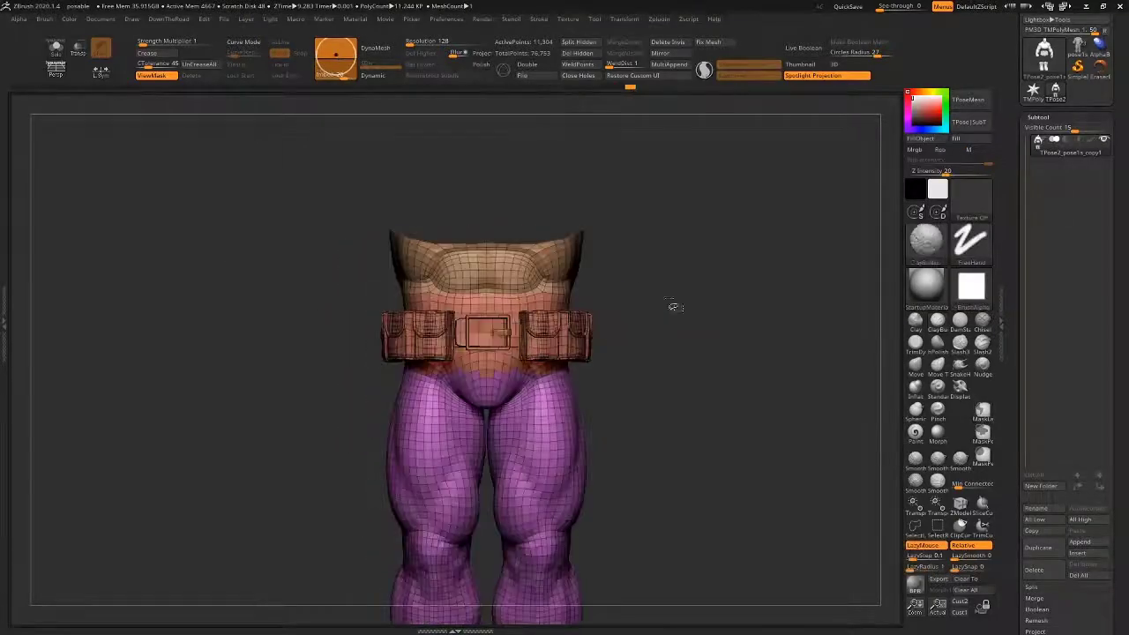
pyautogui.keyDown('ctrl'); pyautogui.keyDown('shift'); pyautogui.click(696, 280); pyautogui.keyUp('shift'); pyautogui.keyUp('ctrl')
pyautogui.press('f')
pyautogui.keyDown('alt'); pyautogui.moveTo(711, 263); pyautogui.dragTo(746, 305); pyautogui.keyUp('alt')
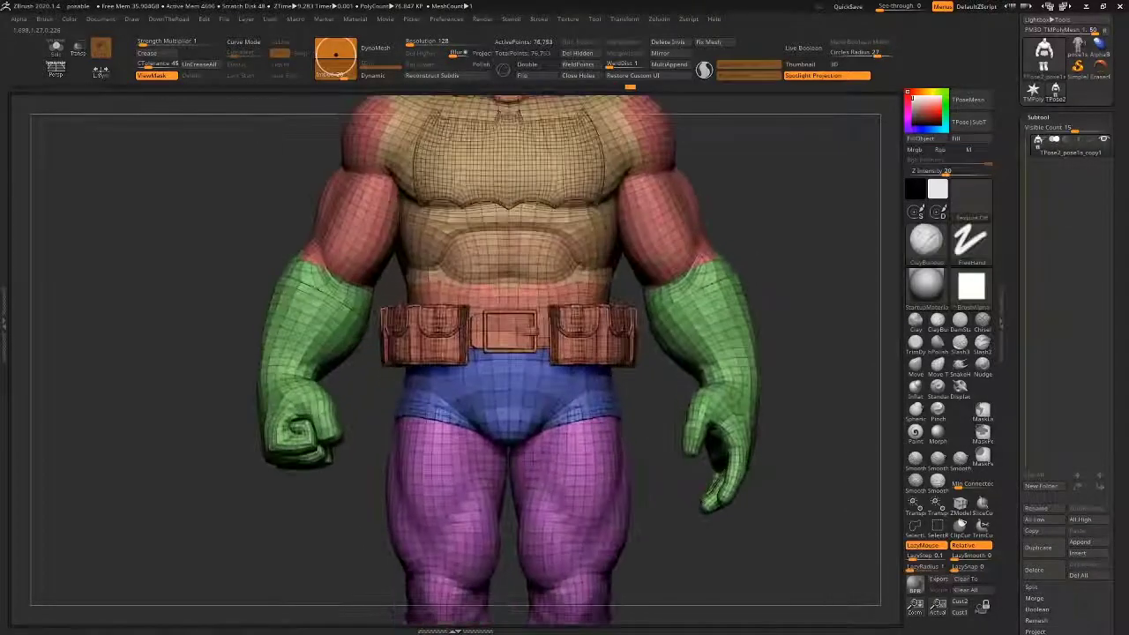
# Step: Isolate the abdomen, regroup it as a single polygroup, and show the full mesh again
pyautogui.keyDown('ctrl'); pyautogui.keyDown('shift'); pyautogui.click(577, 245); pyautogui.keyUp('shift'); pyautogui.keyUp('ctrl')
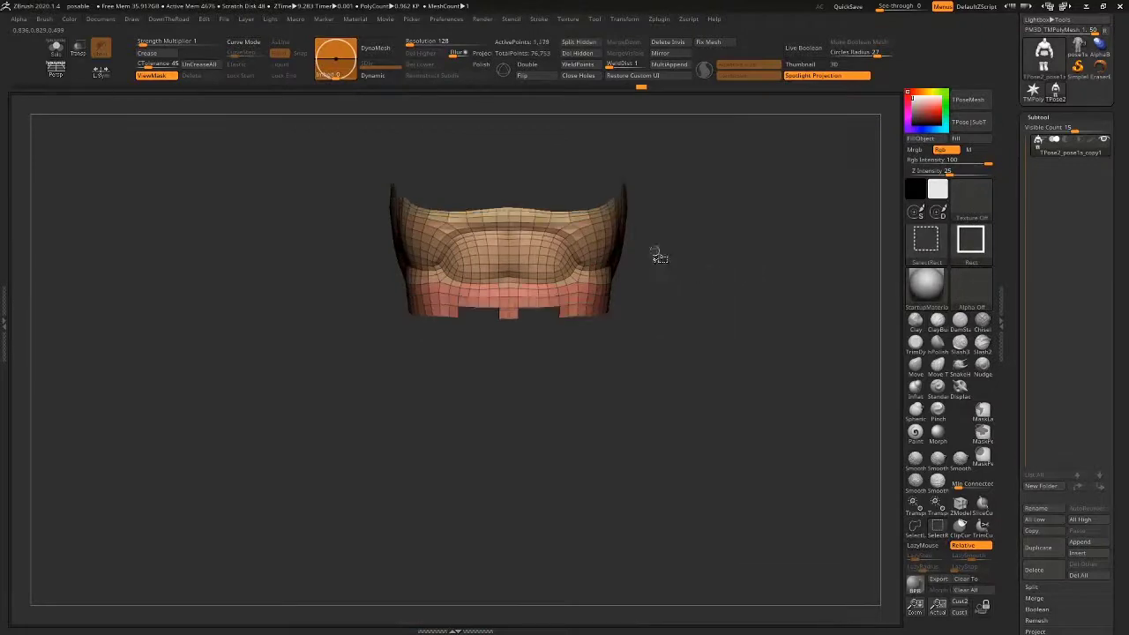
pyautogui.keyDown('ctrl'); pyautogui.keyDown('shift'); pyautogui.click(700, 266); pyautogui.keyUp('shift'); pyautogui.keyUp('ctrl')
pyautogui.keyDown('ctrl'); pyautogui.keyDown('shift'); pyautogui.click(579, 268); pyautogui.keyUp('shift'); pyautogui.keyUp('ctrl')
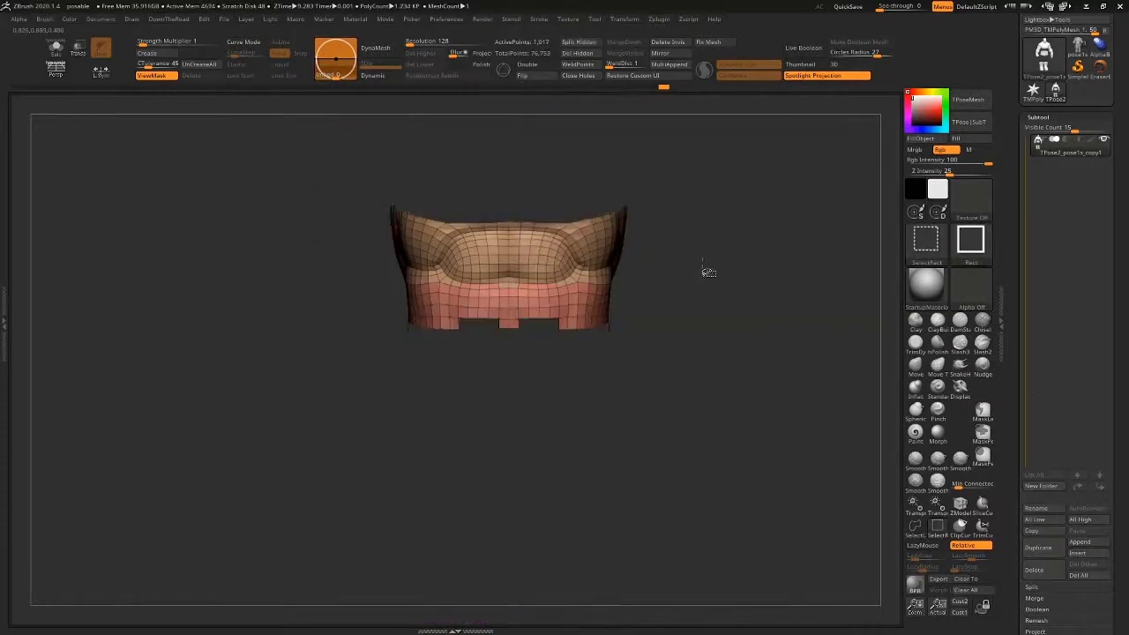
pyautogui.hotkey('ctrl', 'w')
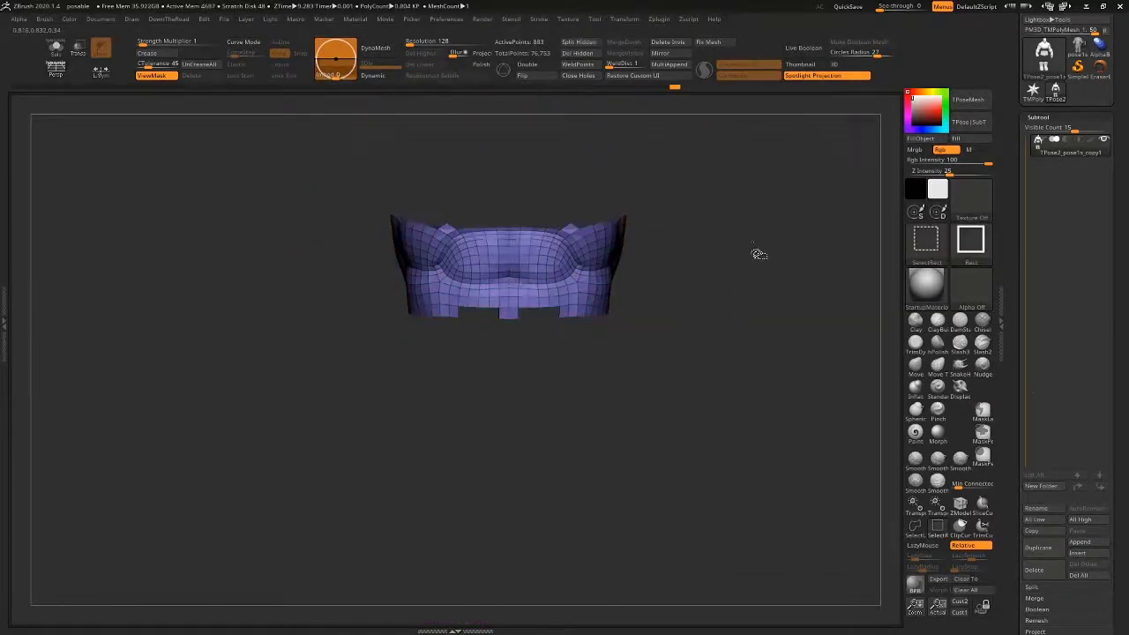
pyautogui.keyDown('ctrl'); pyautogui.keyDown('shift'); pyautogui.click(755, 249); pyautogui.keyUp('shift'); pyautogui.keyUp('ctrl')
pyautogui.keyDown('ctrl'); pyautogui.keyDown('shift'); pyautogui.click(524, 227); pyautogui.keyUp('shift'); pyautogui.keyUp('ctrl')
pyautogui.hotkey('ctrl', 'w')
pyautogui.keyDown('ctrl'); pyautogui.keyDown('shift'); pyautogui.click(783, 252); pyautogui.keyUp('shift'); pyautogui.keyUp('ctrl')
# Step: Mask the lower legs and boots from the side and convert them into one polygroup
pyautogui.moveTo(818, 264)
pyautogui.keyDown('alt'); pyautogui.mouseDown()
pyautogui.moveTo(814, 232)
pyautogui.moveTo(698, 179)
pyautogui.mouseUp(); pyautogui.keyUp('alt')
pyautogui.moveTo(712, 328)
pyautogui.mouseDown()
pyautogui.moveTo(678, 385)
pyautogui.moveTo(584, 342)
pyautogui.mouseUp()
pyautogui.keyDown('alt'); pyautogui.moveTo(668, 346); pyautogui.dragTo(679, 385); pyautogui.keyUp('alt')
pyautogui.moveTo(677, 476)
pyautogui.keyDown('ctrl'); pyautogui.mouseDown()
pyautogui.moveTo(593, 210)
pyautogui.moveTo(433, 619)
pyautogui.moveTo(790, 527)
pyautogui.mouseUp(); pyautogui.keyUp('ctrl')
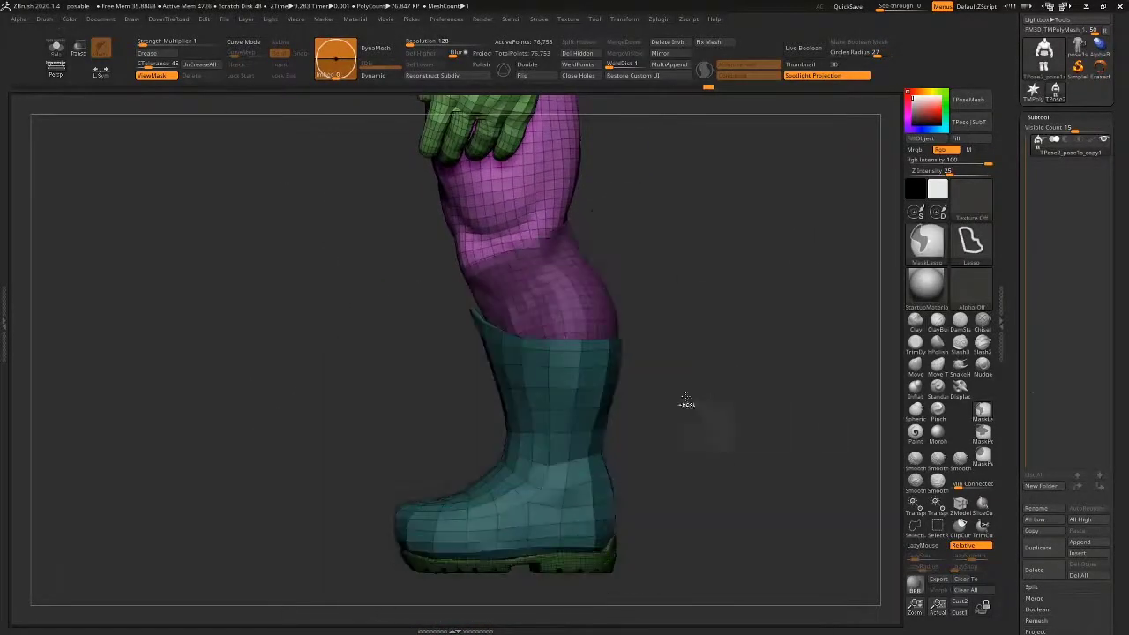
pyautogui.hotkey('ctrl', 'w')
pyautogui.moveTo(672, 358); pyautogui.dragTo(745, 331)
pyautogui.keyDown('alt'); pyautogui.moveTo(625, 312); pyautogui.dragTo(672, 489); pyautogui.keyUp('alt')
# Step: Isolate the thighs, separate the crotch area into its own polygroup, and restore the full mesh
pyautogui.keyDown('ctrl'); pyautogui.keyDown('shift'); pyautogui.click(565, 388); pyautogui.keyUp('shift'); pyautogui.keyUp('ctrl')
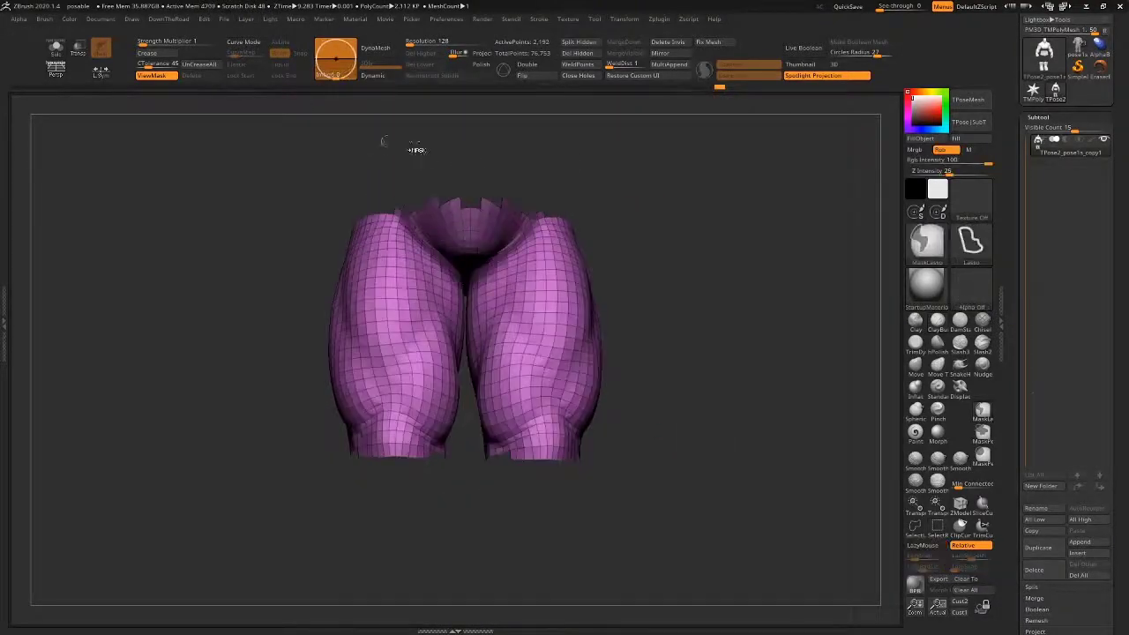
pyautogui.moveTo(662, 268); pyautogui.dragTo(807, 185)
pyautogui.keyDown('alt'); pyautogui.moveTo(732, 147); pyautogui.dragTo(703, 291); pyautogui.keyUp('alt')
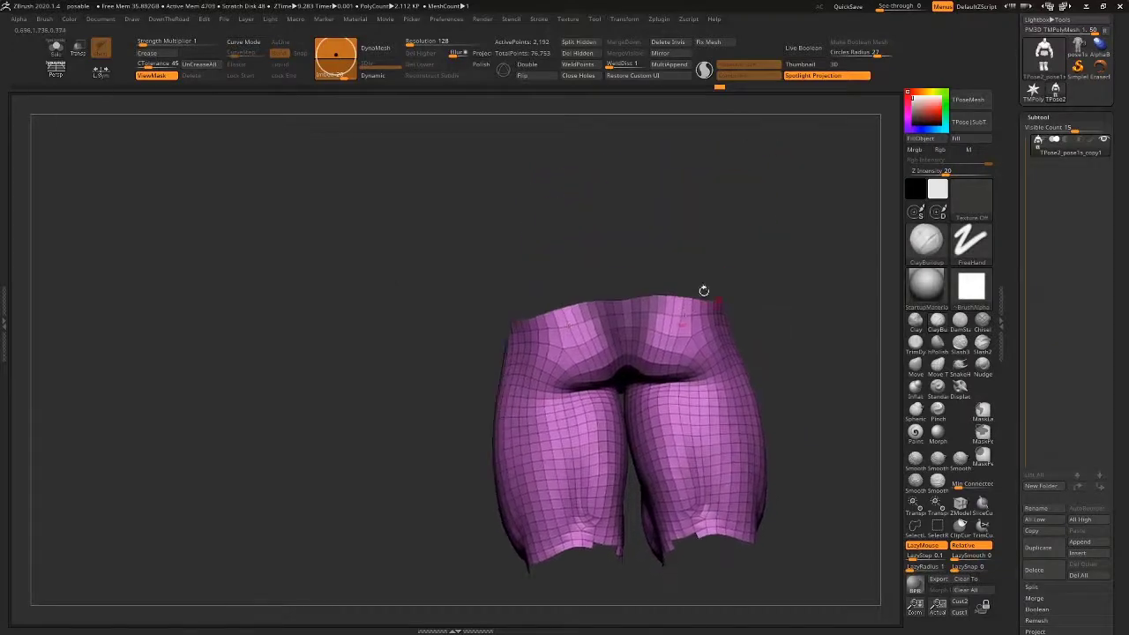
pyautogui.moveTo(786, 257); pyautogui.dragTo(837, 310)
pyautogui.keyDown('ctrl'); pyautogui.keyDown('shift'); pyautogui.click(835, 310); pyautogui.keyUp('shift'); pyautogui.keyUp('ctrl')
# Step: Isolate the crotch, briefs and belt polygroups, merge them into one polygroup, and show the full mesh
pyautogui.keyDown('ctrl'); pyautogui.keyDown('shift'); pyautogui.click(461, 356); pyautogui.keyUp('shift'); pyautogui.keyUp('ctrl')
pyautogui.keyDown('ctrl'); pyautogui.keyDown('shift'); pyautogui.click(461, 354); pyautogui.keyUp('shift'); pyautogui.keyUp('ctrl')
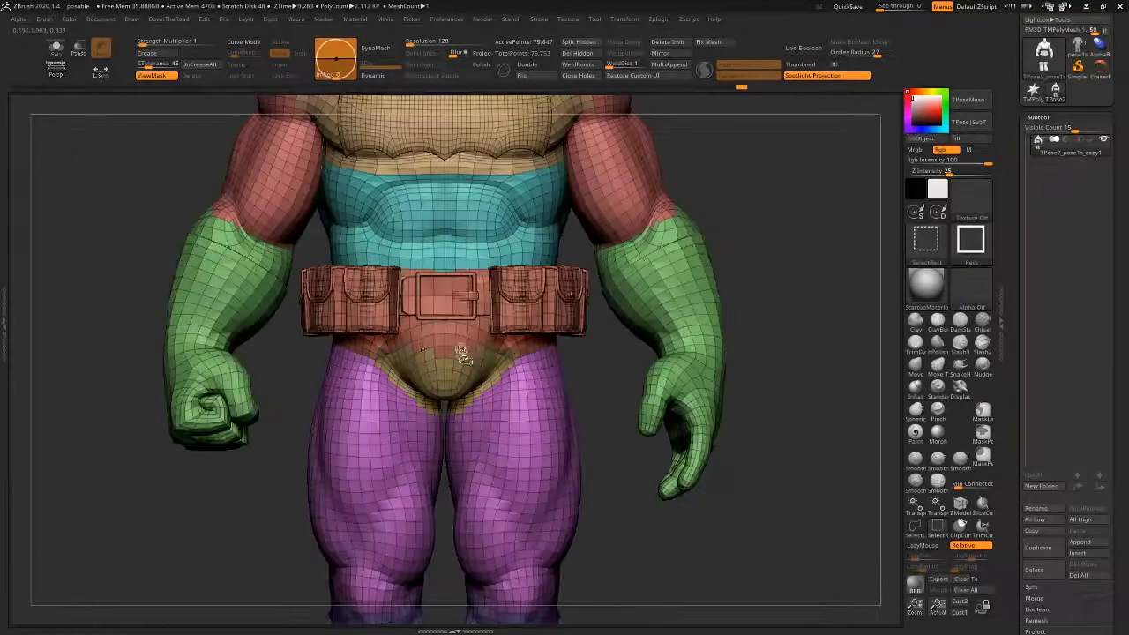
pyautogui.keyDown('ctrl'); pyautogui.keyDown('shift'); pyautogui.click(522, 320); pyautogui.keyUp('shift'); pyautogui.keyUp('ctrl')
pyautogui.keyDown('ctrl'); pyautogui.keyDown('shift'); pyautogui.moveTo(791, 356); pyautogui.dragTo(782, 347); pyautogui.keyUp('shift'); pyautogui.keyUp('ctrl')
pyautogui.moveTo(779, 340)
pyautogui.mouseDown()
pyautogui.moveTo(766, 277)
pyautogui.moveTo(766, 333)
pyautogui.moveTo(788, 257)
pyautogui.moveTo(750, 298)
pyautogui.mouseUp()
pyautogui.hotkey('ctrl', 'w')
pyautogui.keyDown('ctrl'); pyautogui.keyDown('shift'); pyautogui.click(753, 309); pyautogui.keyUp('shift'); pyautogui.keyUp('ctrl')
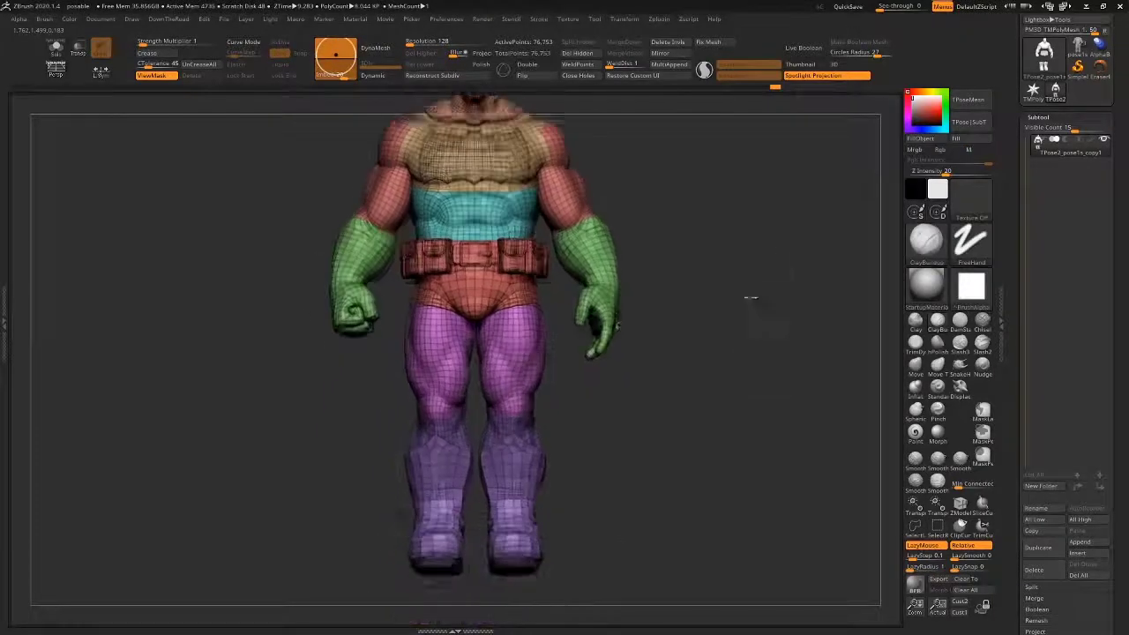
# Step: Isolate the briefs and belt, mask the outer hip areas around the leg openings, and split them into a separate polygroup
pyautogui.keyDown('ctrl'); pyautogui.keyDown('shift'); pyautogui.click(535, 303); pyautogui.keyUp('shift'); pyautogui.keyUp('ctrl')
pyautogui.keyDown('alt'); pyautogui.moveTo(587, 300); pyautogui.dragTo(561, 410); pyautogui.keyUp('alt')
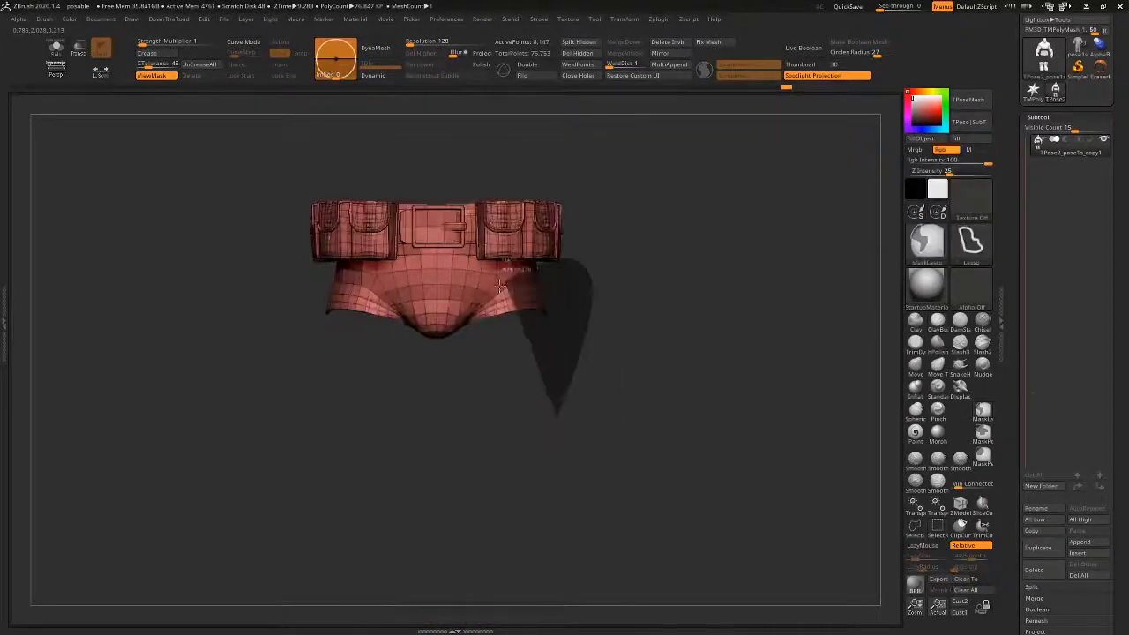
pyautogui.keyDown('ctrl'); pyautogui.moveTo(500, 285); pyautogui.dragTo(476, 414); pyautogui.keyUp('ctrl')
pyautogui.keyDown('shift'); pyautogui.moveTo(612, 374); pyautogui.dragTo(502, 404); pyautogui.keyUp('shift')
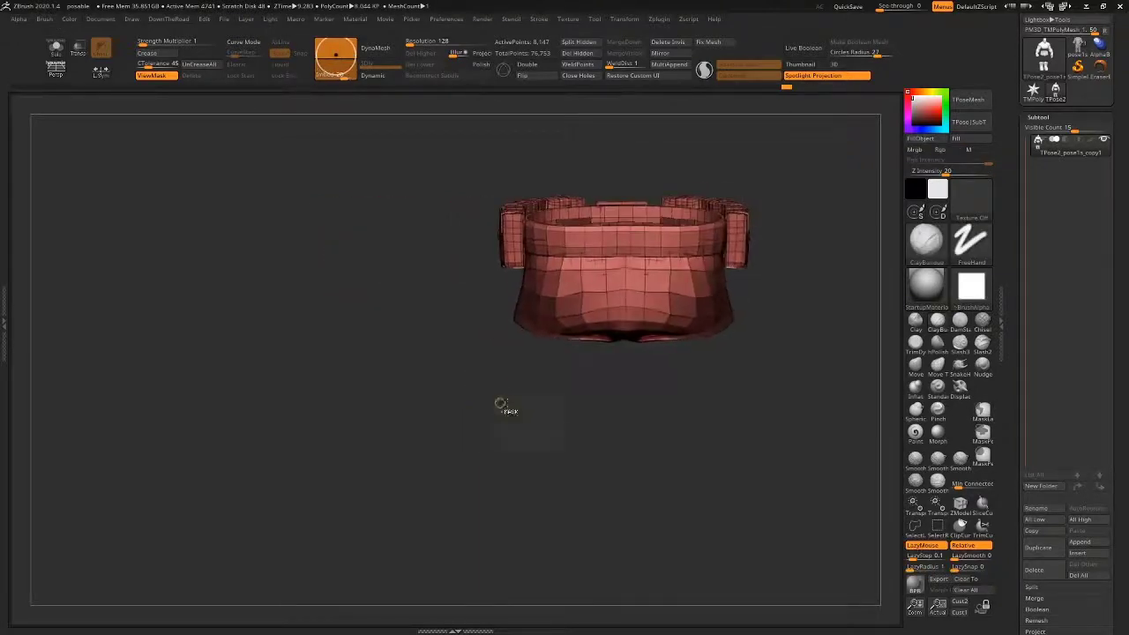
pyautogui.hotkey('ctrl', 'w')
pyautogui.moveTo(381, 428); pyautogui.dragTo(373, 379)
pyautogui.hotkey('ctrl', 'z')
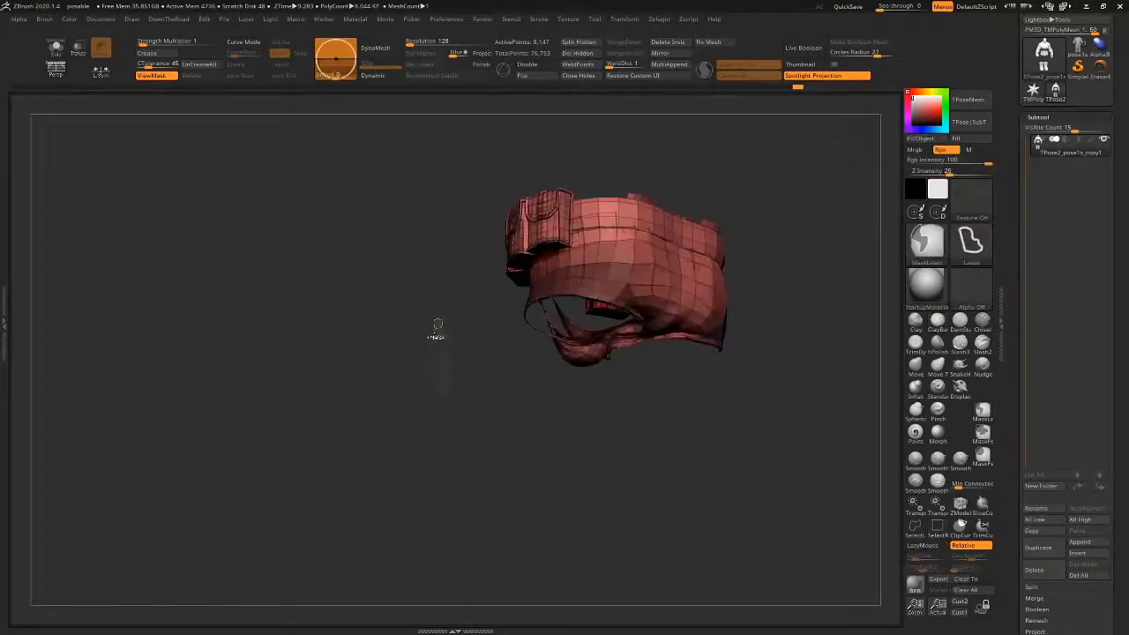
pyautogui.keyDown('ctrl'); pyautogui.keyDown('alt'); pyautogui.moveTo(534, 262); pyautogui.dragTo(468, 221); pyautogui.keyUp('alt'); pyautogui.keyUp('ctrl')
pyautogui.hotkey('ctrl', 'w')
pyautogui.keyDown('ctrl'); pyautogui.keyDown('shift'); pyautogui.click(741, 275); pyautogui.keyUp('shift'); pyautogui.keyUp('ctrl')
# Step: Isolate the thigh and outer hip polygroups, merge them into a single polygroup, and restore the full mesh
pyautogui.moveTo(785, 250)
pyautogui.mouseDown()
pyautogui.moveTo(743, 274)
pyautogui.moveTo(820, 267)
pyautogui.mouseUp()
pyautogui.keyDown('ctrl'); pyautogui.keyDown('shift'); pyautogui.click(527, 328); pyautogui.keyUp('shift'); pyautogui.keyUp('ctrl')
pyautogui.keyDown('ctrl'); pyautogui.keyDown('shift'); pyautogui.click(564, 303); pyautogui.keyUp('shift'); pyautogui.keyUp('ctrl')
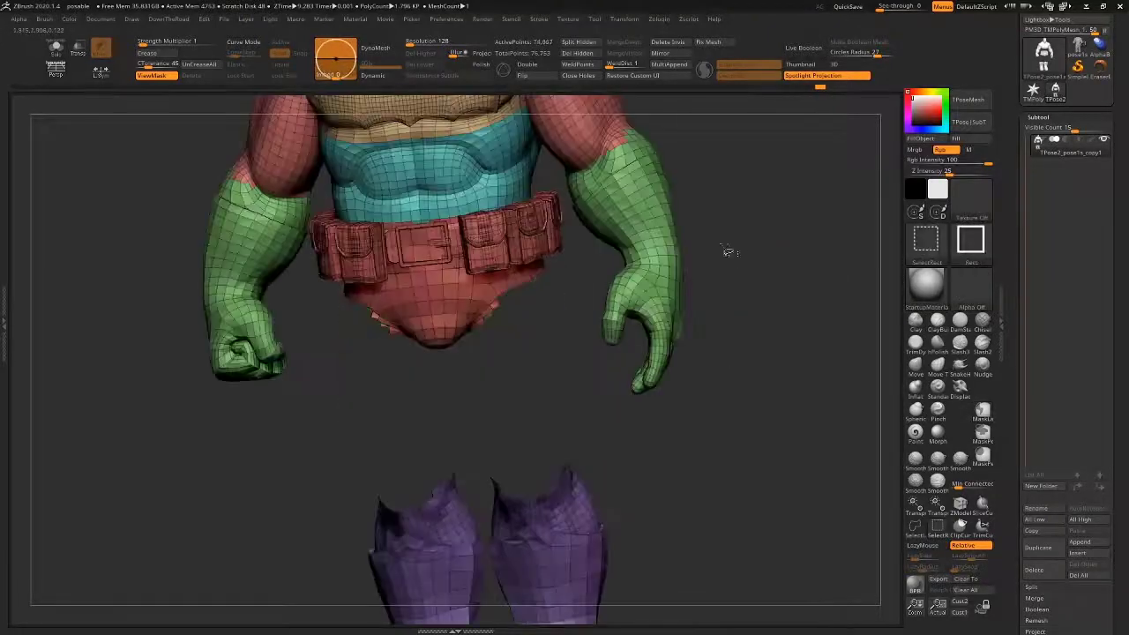
pyautogui.keyDown('ctrl'); pyautogui.keyDown('shift'); pyautogui.click(728, 252); pyautogui.keyUp('shift'); pyautogui.keyUp('ctrl')
pyautogui.moveTo(799, 330); pyautogui.dragTo(720, 322)
pyautogui.keyDown('ctrl'); pyautogui.keyDown('shift'); pyautogui.click(773, 325); pyautogui.keyUp('shift'); pyautogui.keyUp('ctrl')
# Step: Check the boot, thigh and belt polygroups by isolating each one and restoring the full mesh
pyautogui.moveTo(639, 404); pyautogui.dragTo(593, 409)
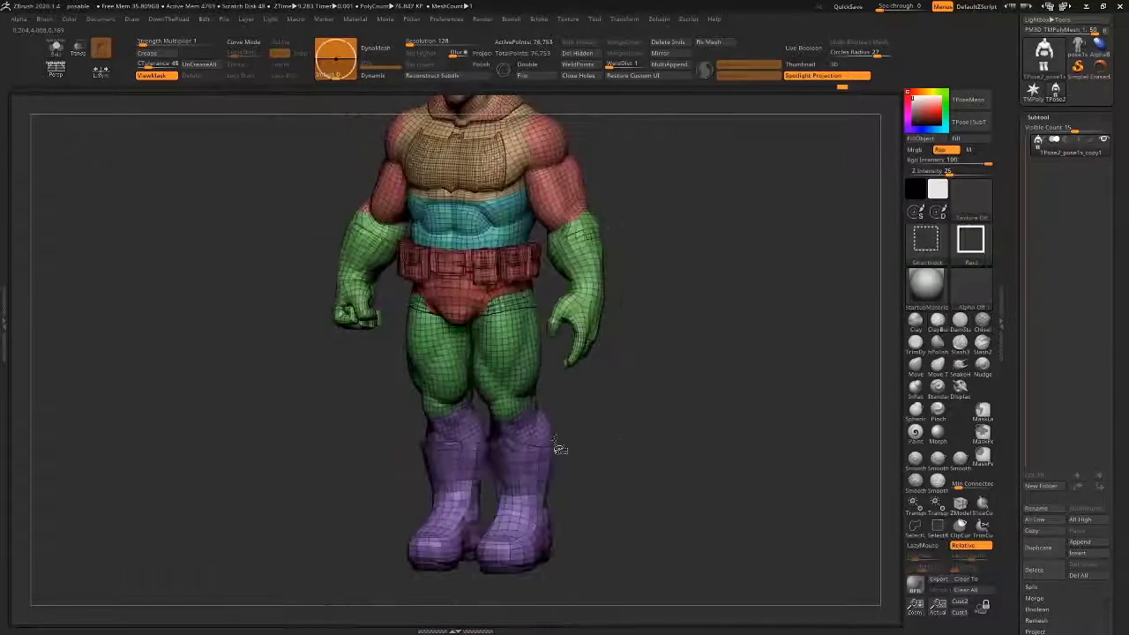
pyautogui.keyDown('ctrl'); pyautogui.keyDown('shift'); pyautogui.click(540, 443); pyautogui.keyUp('shift'); pyautogui.keyUp('ctrl')
pyautogui.keyDown('ctrl'); pyautogui.keyDown('shift'); pyautogui.moveTo(658, 367); pyautogui.dragTo(653, 459); pyautogui.keyUp('shift'); pyautogui.keyUp('ctrl')
pyautogui.keyDown('ctrl'); pyautogui.keyDown('shift'); pyautogui.click(605, 432); pyautogui.keyUp('shift'); pyautogui.keyUp('ctrl')
pyautogui.keyDown('ctrl'); pyautogui.keyDown('shift'); pyautogui.click(529, 366); pyautogui.keyUp('shift'); pyautogui.keyUp('ctrl')
pyautogui.keyDown('ctrl'); pyautogui.keyDown('shift'); pyautogui.click(656, 357); pyautogui.keyUp('shift'); pyautogui.keyUp('ctrl')
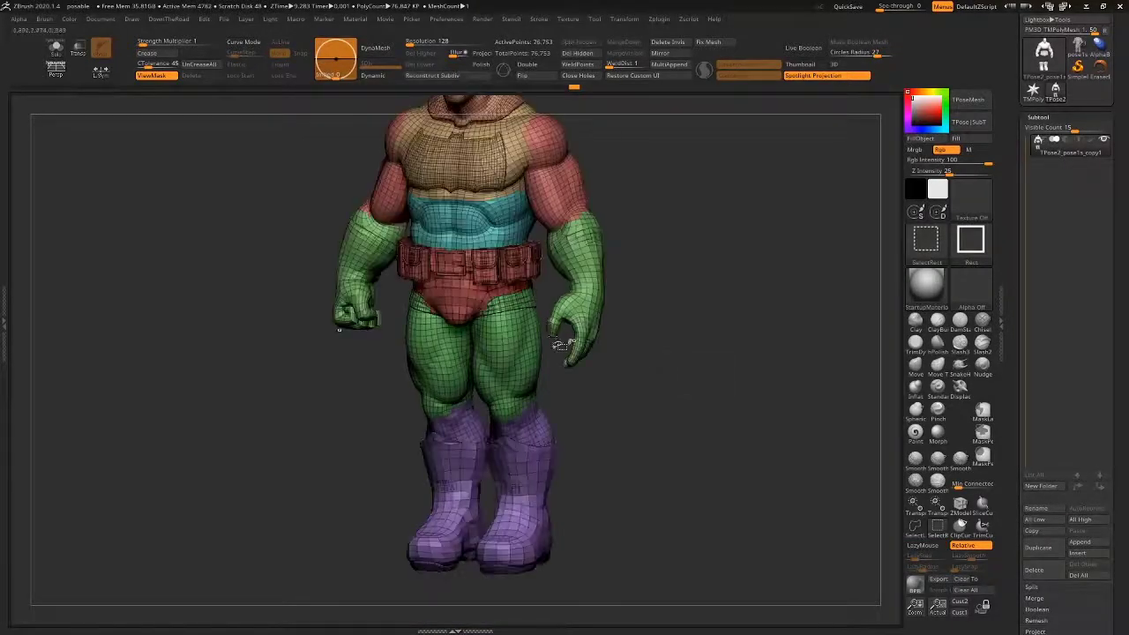
pyautogui.keyDown('ctrl'); pyautogui.keyDown('shift'); pyautogui.click(518, 271); pyautogui.keyUp('shift'); pyautogui.keyUp('ctrl')
pyautogui.moveTo(600, 292); pyautogui.dragTo(682, 409)
pyautogui.moveTo(719, 345)
pyautogui.mouseDown()
pyautogui.moveTo(653, 356)
pyautogui.moveTo(716, 353)
pyautogui.moveTo(611, 346)
pyautogui.moveTo(712, 326)
pyautogui.mouseUp()
pyautogui.keyDown('ctrl'); pyautogui.keyDown('shift'); pyautogui.click(705, 324); pyautogui.keyUp('shift'); pyautogui.keyUp('ctrl')
# Step: Examine the abdomen, chest and upper arm polygroups by isolating each one in turn
pyautogui.keyDown('ctrl'); pyautogui.keyDown('shift'); pyautogui.click(452, 302); pyautogui.keyUp('shift'); pyautogui.keyUp('ctrl')
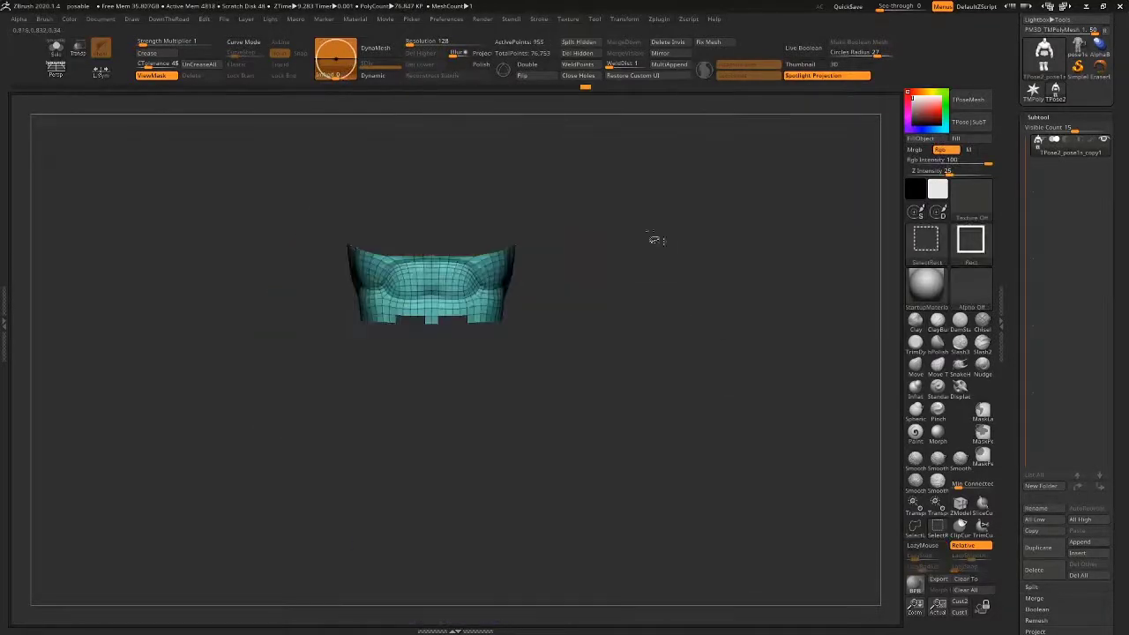
pyautogui.keyDown('ctrl'); pyautogui.keyDown('shift'); pyautogui.click(704, 235); pyautogui.keyUp('shift'); pyautogui.keyUp('ctrl')
pyautogui.keyDown('ctrl'); pyautogui.keyDown('shift'); pyautogui.click(470, 213); pyautogui.keyUp('shift'); pyautogui.keyUp('ctrl')
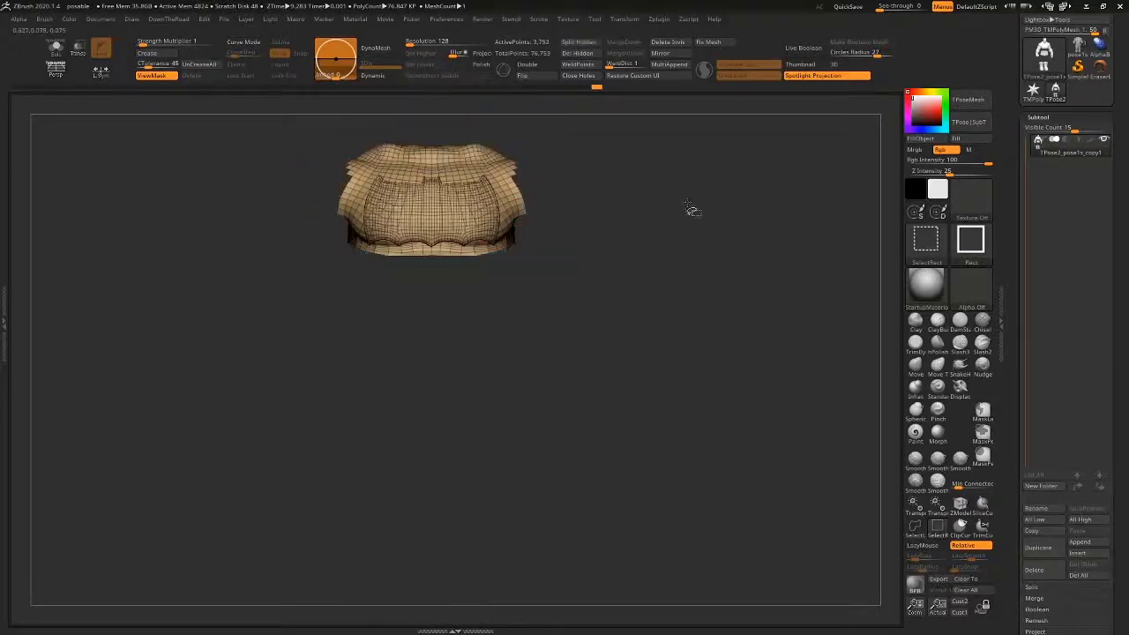
pyautogui.keyDown('alt'); pyautogui.moveTo(690, 210); pyautogui.dragTo(703, 248); pyautogui.keyUp('alt')
pyautogui.keyDown('ctrl'); pyautogui.keyDown('shift'); pyautogui.click(691, 199); pyautogui.keyUp('shift'); pyautogui.keyUp('ctrl')
pyautogui.keyDown('alt'); pyautogui.moveTo(682, 174); pyautogui.dragTo(686, 211); pyautogui.keyUp('alt')
pyautogui.keyDown('ctrl'); pyautogui.keyDown('shift'); pyautogui.click(574, 303); pyautogui.keyUp('shift'); pyautogui.keyUp('ctrl')
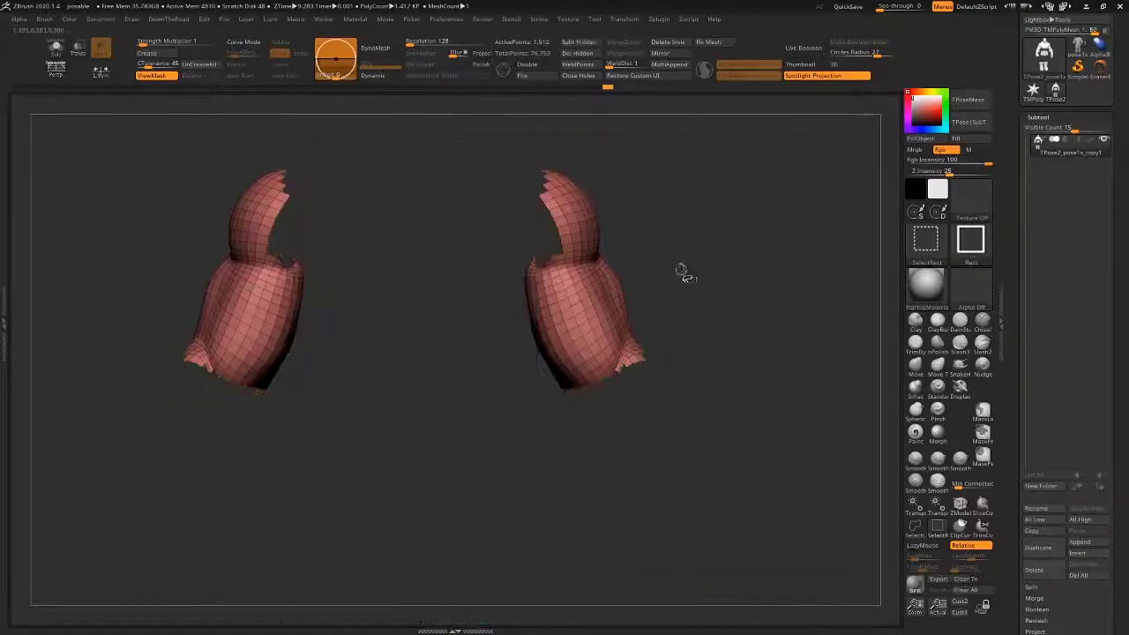
pyautogui.keyDown('ctrl'); pyautogui.keyDown('shift'); pyautogui.click(684, 296); pyautogui.keyUp('shift'); pyautogui.keyUp('ctrl')
# Step: Inspect the forearm and head polygroups in isolation, then show the full figure in the view
pyautogui.keyDown('ctrl'); pyautogui.keyDown('shift'); pyautogui.click(681, 429); pyautogui.keyUp('shift'); pyautogui.keyUp('ctrl')
pyautogui.moveTo(692, 429); pyautogui.dragTo(706, 336)
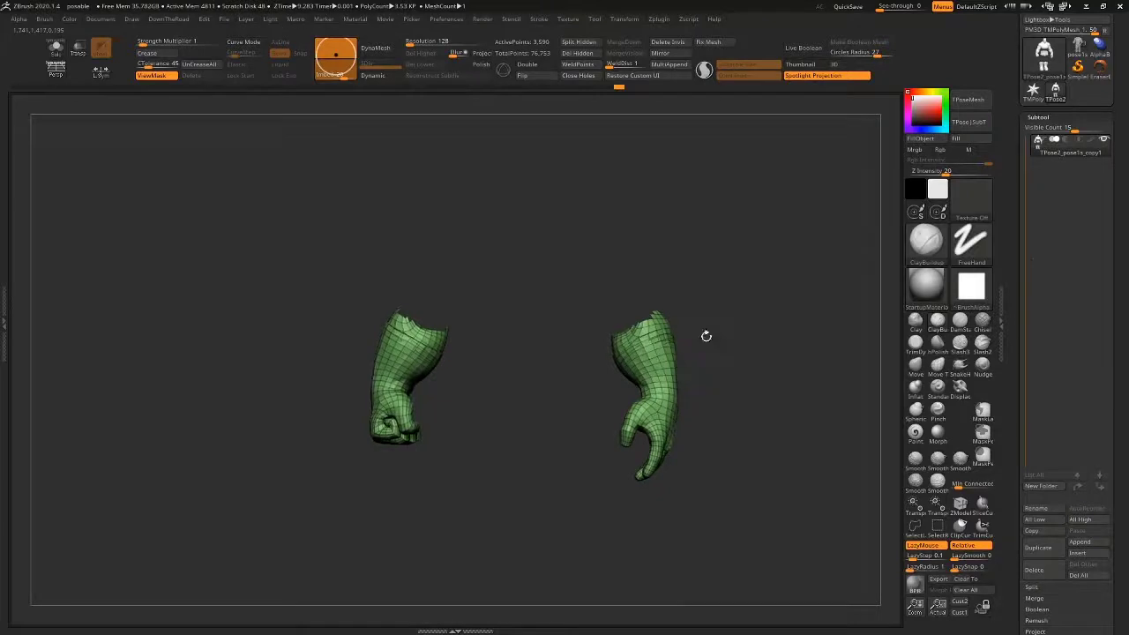
pyautogui.moveTo(772, 290); pyautogui.dragTo(804, 334)
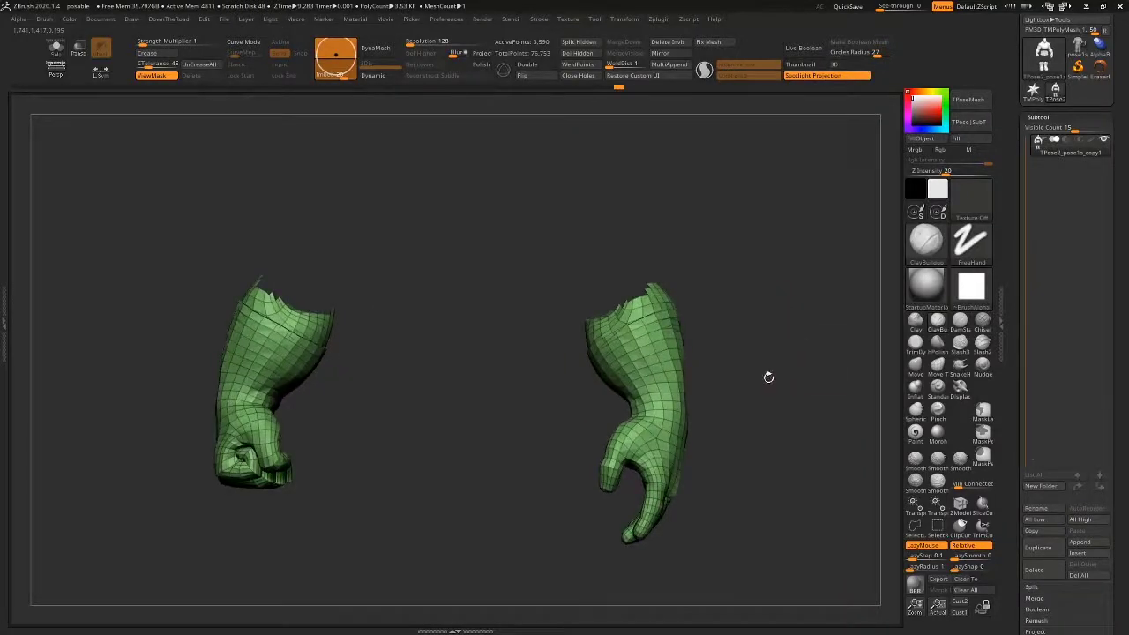
pyautogui.keyDown('ctrl'); pyautogui.keyDown('shift'); pyautogui.click(755, 283); pyautogui.keyUp('shift'); pyautogui.keyUp('ctrl')
pyautogui.keyDown('alt'); pyautogui.moveTo(701, 207); pyautogui.dragTo(751, 342); pyautogui.keyUp('alt')
pyautogui.keyDown('ctrl'); pyautogui.keyDown('shift'); pyautogui.click(545, 261); pyautogui.keyUp('shift'); pyautogui.keyUp('ctrl')
pyautogui.moveTo(735, 228)
pyautogui.mouseDown()
pyautogui.moveTo(703, 232)
pyautogui.moveTo(756, 227)
pyautogui.mouseUp()
pyautogui.keyDown('ctrl'); pyautogui.keyDown('shift'); pyautogui.click(751, 247); pyautogui.keyUp('shift'); pyautogui.keyUp('ctrl')
pyautogui.press('f')
pyautogui.keyDown('alt'); pyautogui.moveTo(700, 305); pyautogui.dragTo(654, 207); pyautogui.keyUp('alt')
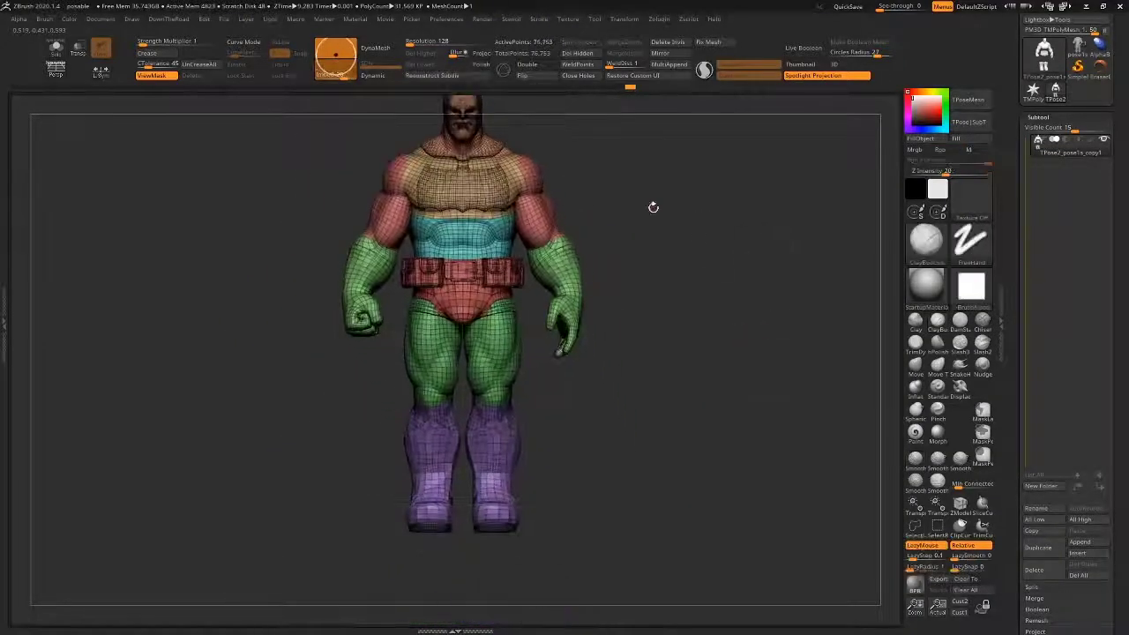
# Step: Use Transpose masking from the arm to mask the rest of the body, leaving both arms unmasked
pyautogui.keyDown('alt'); pyautogui.moveTo(710, 242); pyautogui.dragTo(734, 352); pyautogui.keyUp('alt')
pyautogui.press('r')
pyautogui.keyDown('alt'); pyautogui.moveTo(598, 289); pyautogui.dragTo(617, 389); pyautogui.keyUp('alt')
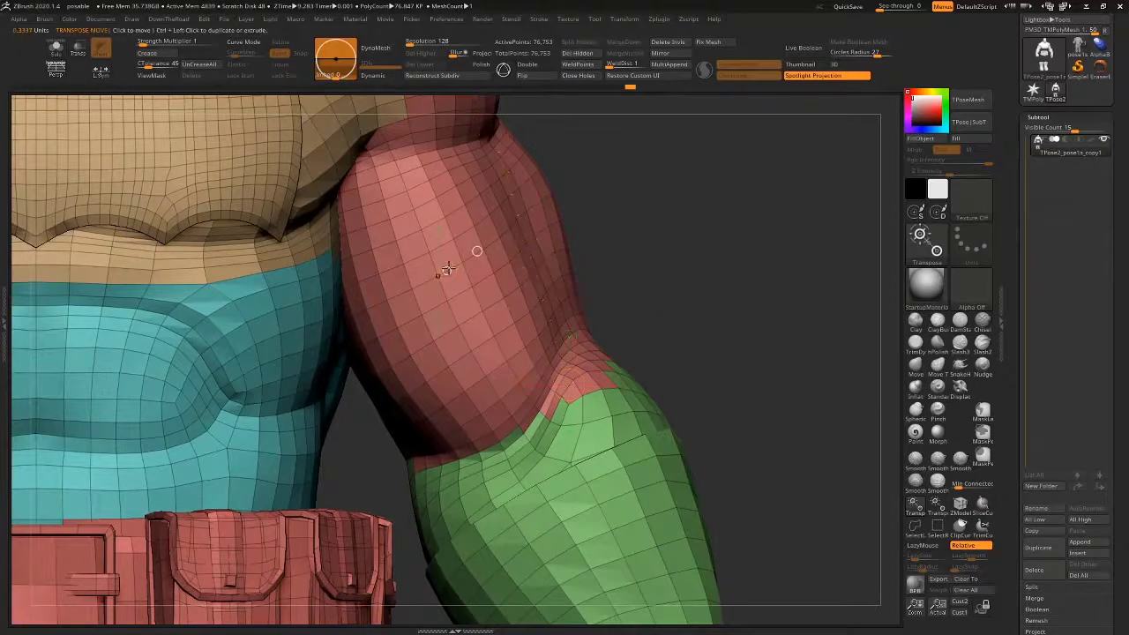
pyautogui.click(599, 391)
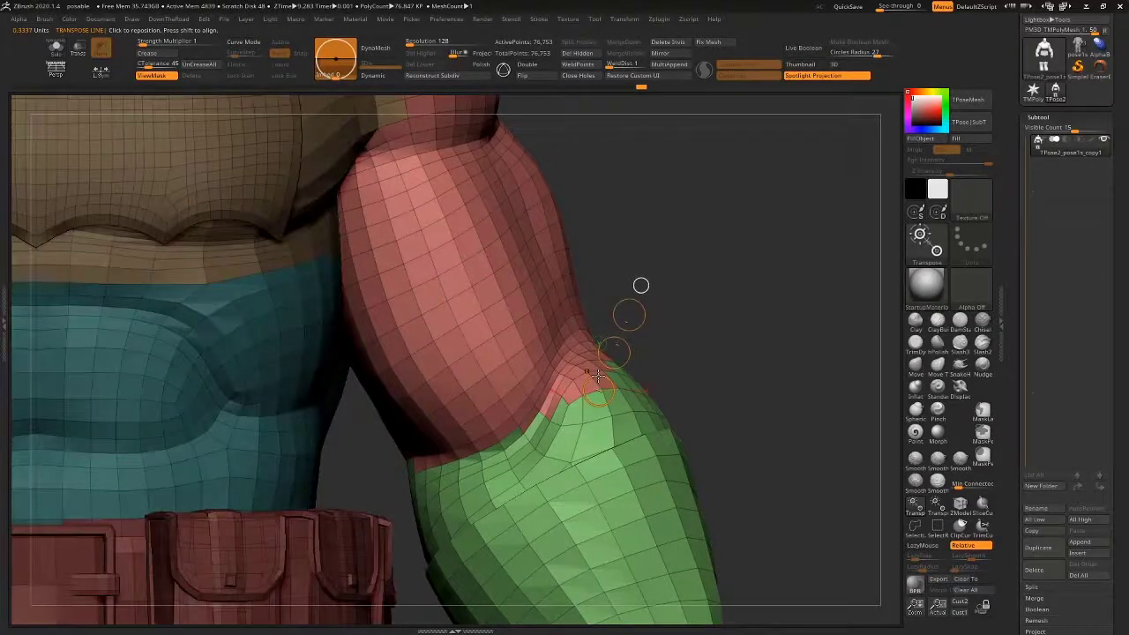
pyautogui.keyDown('ctrl'); pyautogui.moveTo(598, 376); pyautogui.dragTo(550, 350, button='right'); pyautogui.keyUp('ctrl')
pyautogui.press('q')
pyautogui.keyDown('ctrl'); pyautogui.click(685, 307); pyautogui.keyUp('ctrl')
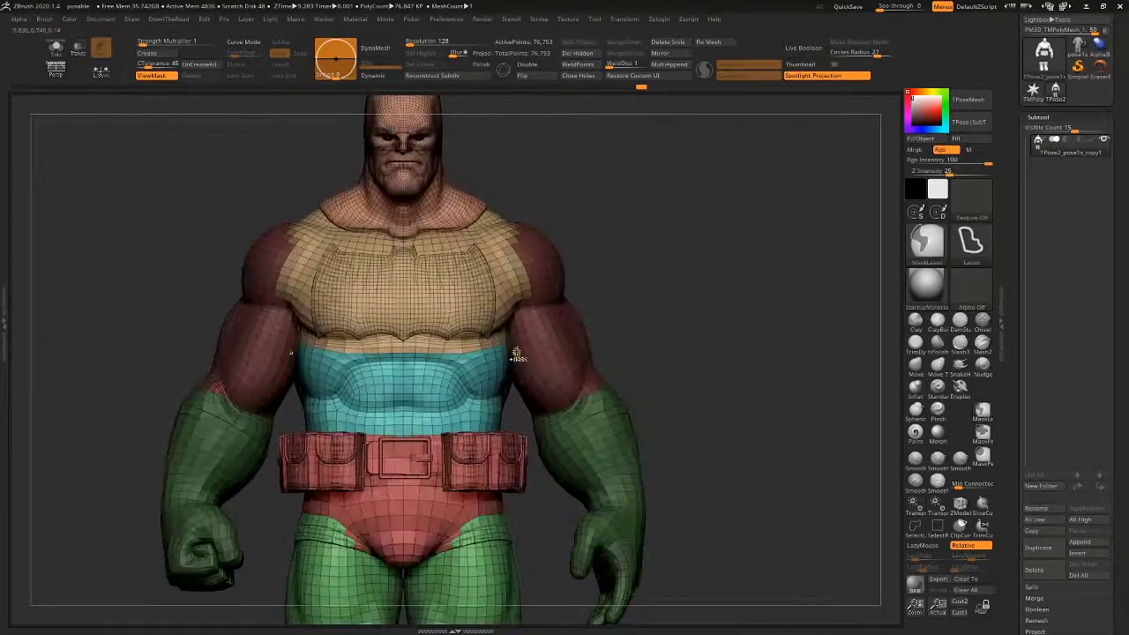
pyautogui.hotkey('ctrl', 'i')
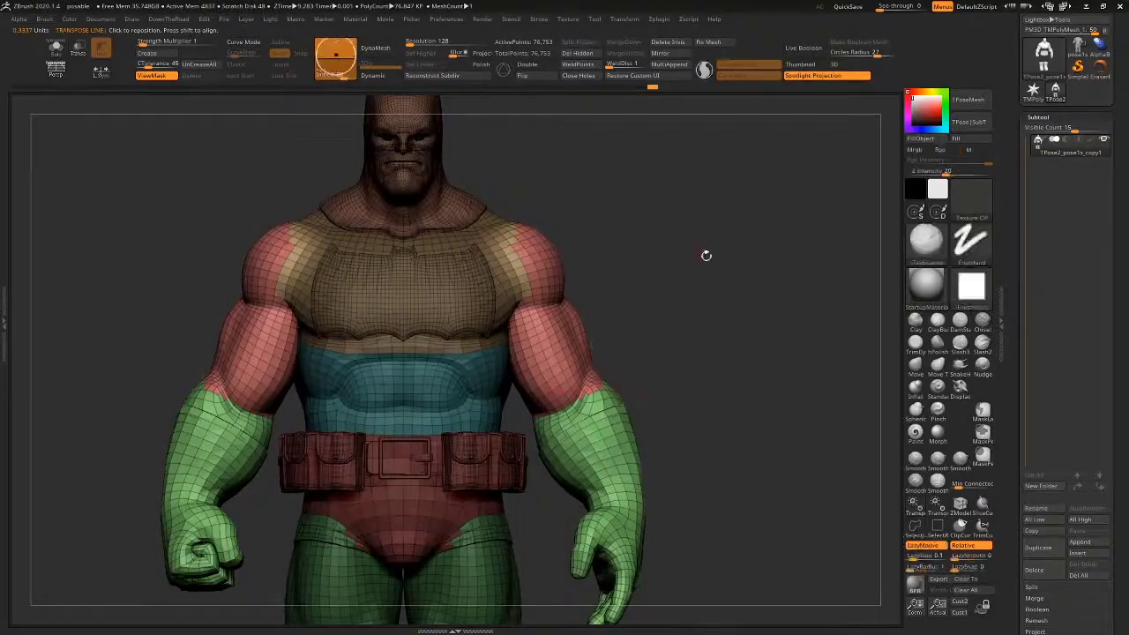
# Step: Blur the mask edge between the chest and both shoulders
pyautogui.moveTo(670, 259)
pyautogui.keyDown('ctrl'); pyautogui.mouseDown(button='right')
pyautogui.moveTo(702, 296)
pyautogui.moveTo(501, 288)
pyautogui.mouseUp(button='right'); pyautogui.keyUp('ctrl')
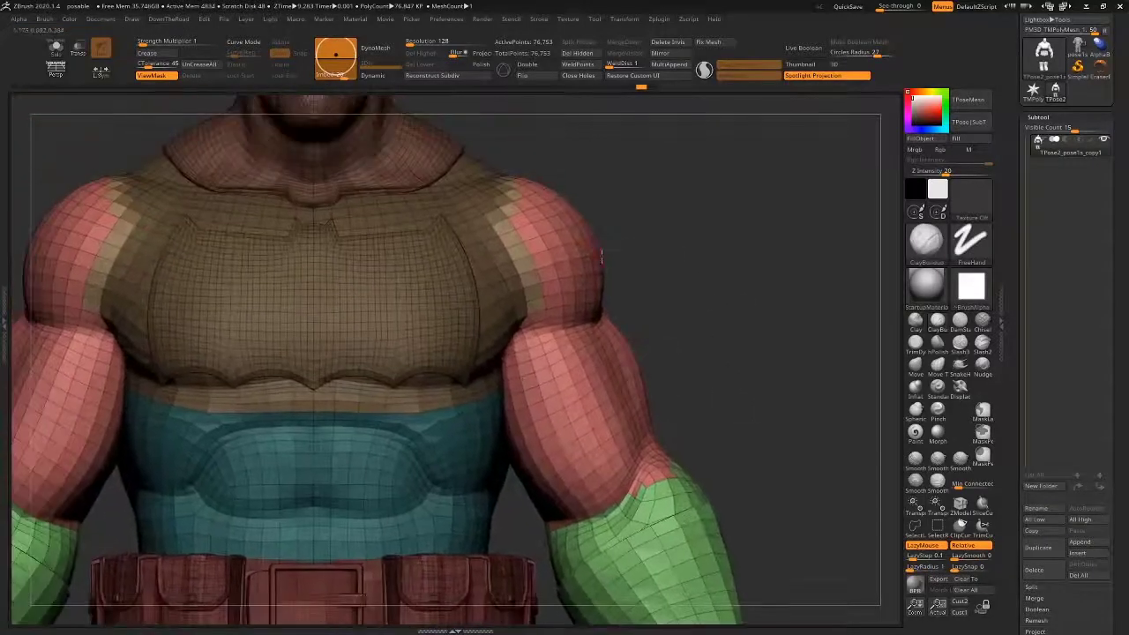
pyautogui.moveTo(601, 256); pyautogui.dragTo(728, 291, button='right')
pyautogui.press('ctrl')
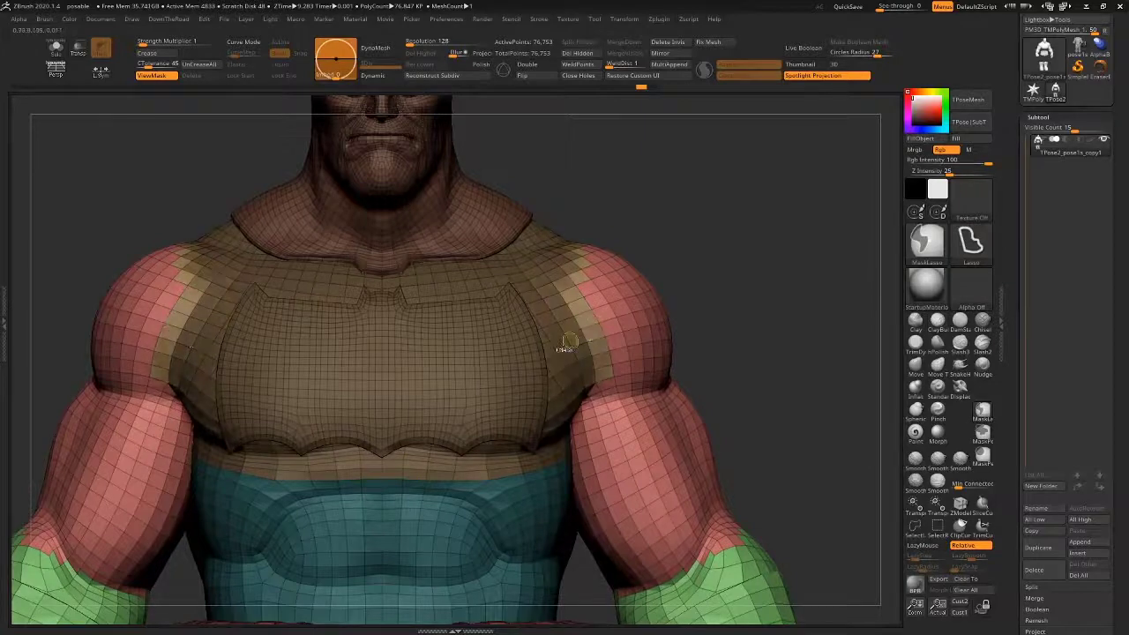
pyautogui.keyDown('ctrl'); pyautogui.click(569, 334); pyautogui.keyUp('ctrl')
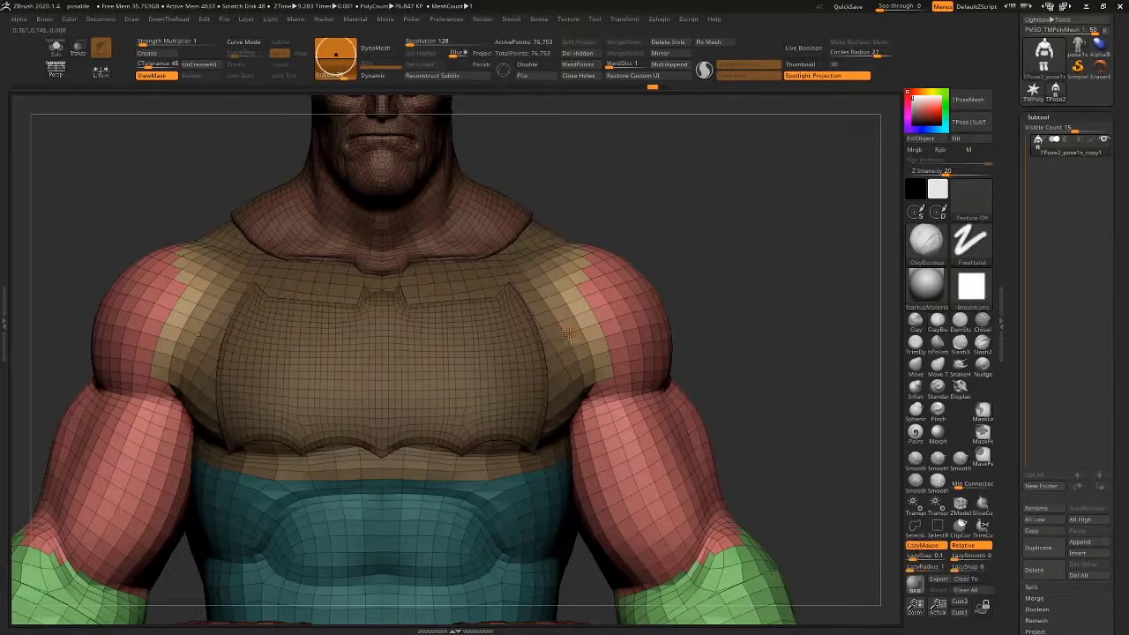
# Step: Rotate both unmasked arms slightly outward from the shoulders with the Transpose rotate line
pyautogui.keyDown('alt'); pyautogui.moveTo(745, 279); pyautogui.dragTo(618, 235); pyautogui.keyUp('alt')
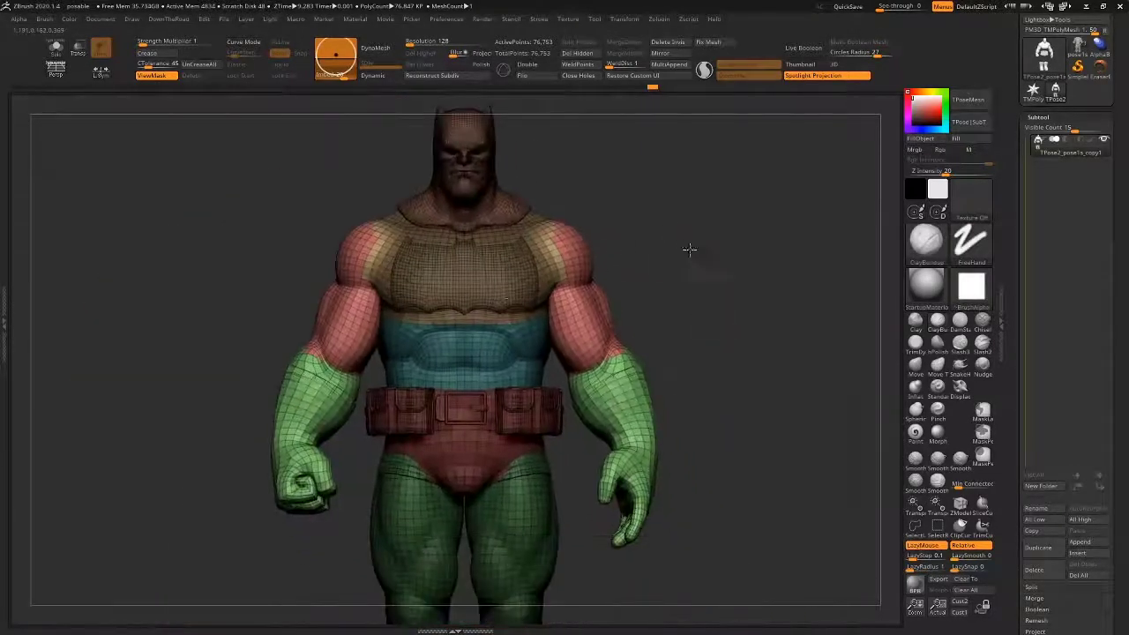
pyautogui.keyDown('alt'); pyautogui.moveTo(690, 249); pyautogui.dragTo(676, 397); pyautogui.keyUp('alt')
pyautogui.press('r')
pyautogui.moveTo(752, 401); pyautogui.dragTo(794, 280)
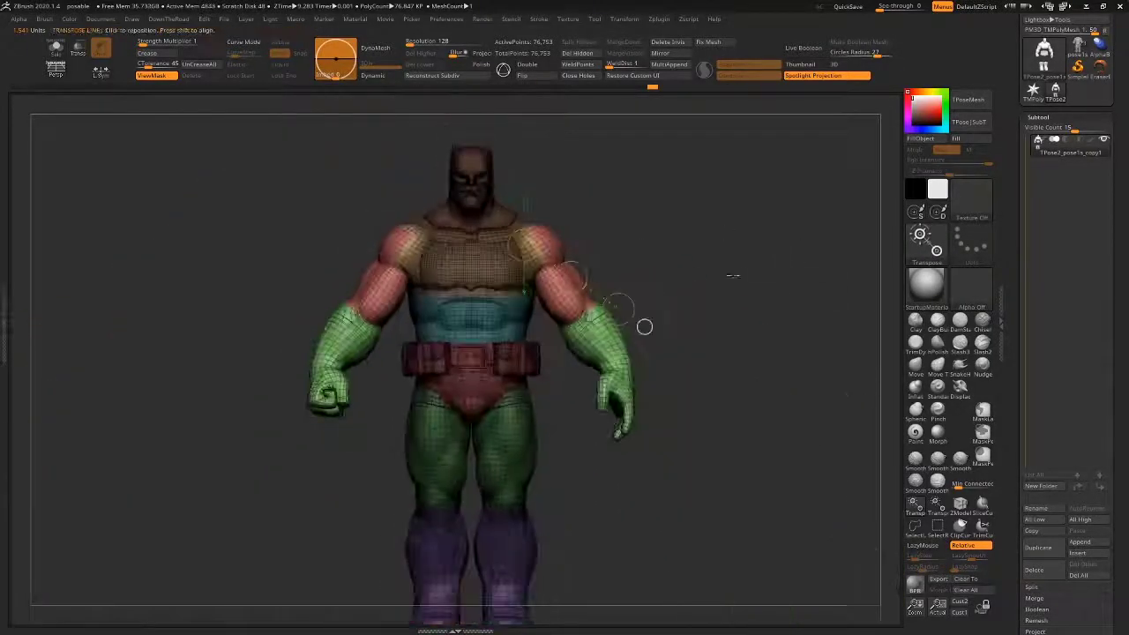
pyautogui.moveTo(731, 274); pyautogui.dragTo(703, 279)
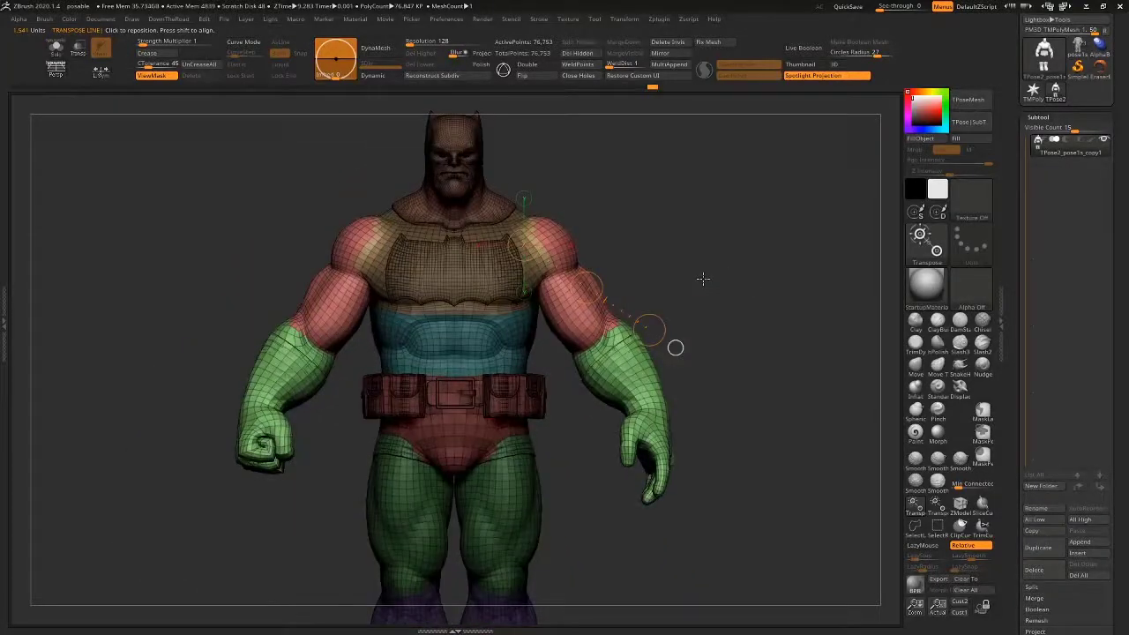
# Step: Raise both arms farther out from the body with Transpose rotation, repositioning the line along the arm from side and back views
pyautogui.moveTo(767, 323)
pyautogui.mouseDown()
pyautogui.moveTo(728, 332)
pyautogui.moveTo(776, 318)
pyautogui.mouseUp()
pyautogui.keyDown('alt'); pyautogui.moveTo(807, 446); pyautogui.dragTo(781, 416); pyautogui.keyUp('alt')
pyautogui.keyDown('alt'); pyautogui.moveTo(635, 320); pyautogui.dragTo(628, 300); pyautogui.keyUp('alt')
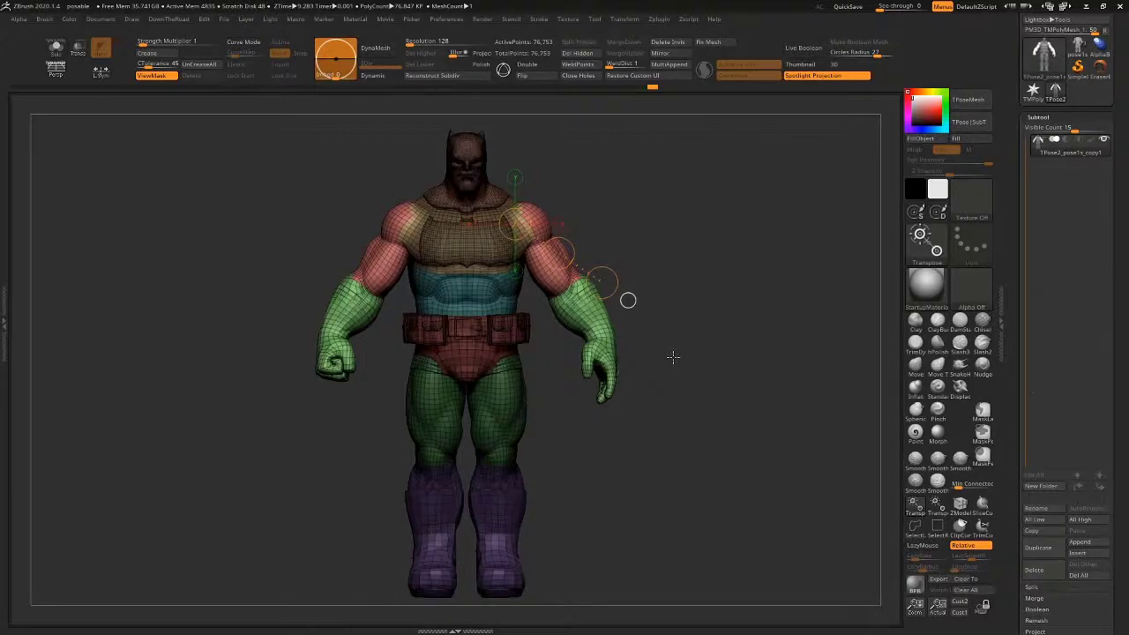
pyautogui.moveTo(710, 352); pyautogui.dragTo(736, 409)
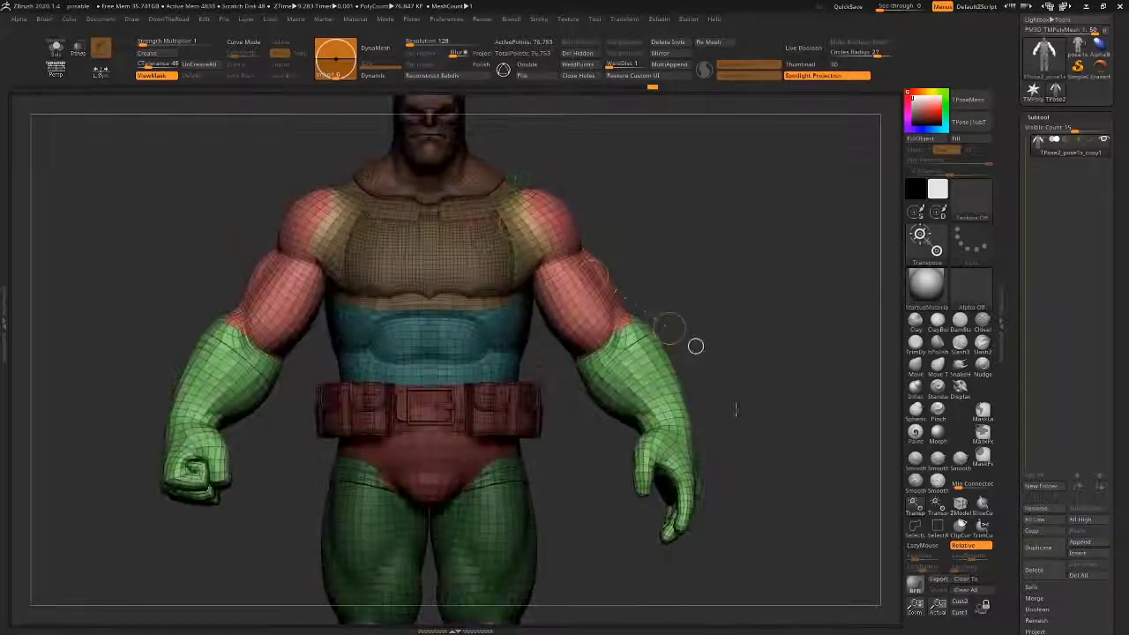
pyautogui.moveTo(695, 345); pyautogui.dragTo(602, 283)
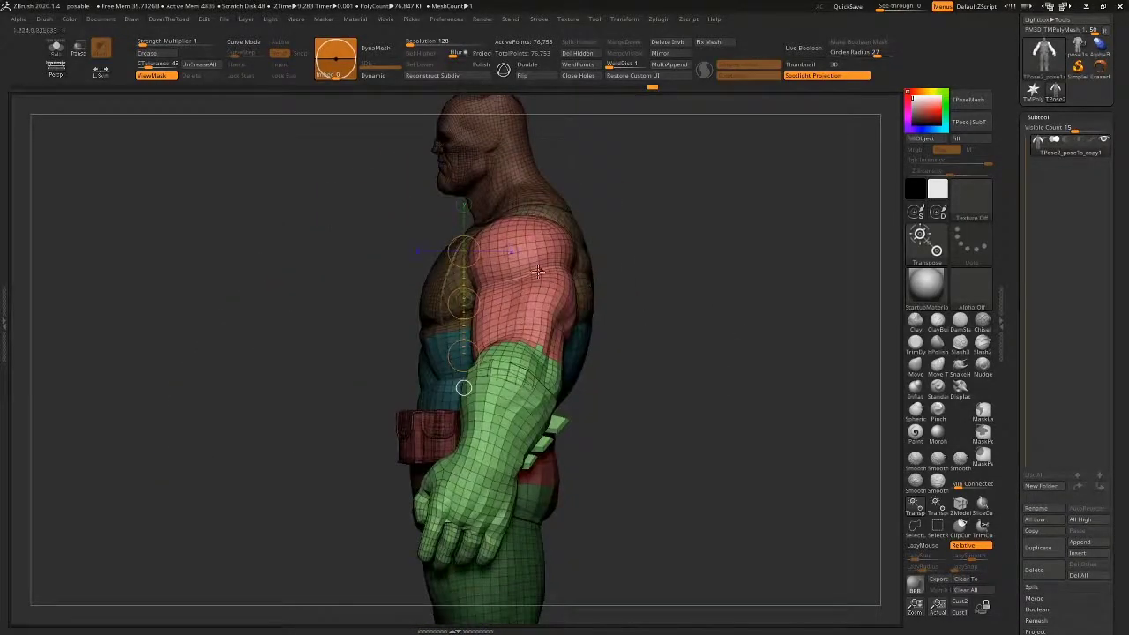
pyautogui.moveTo(514, 231)
pyautogui.mouseDown()
pyautogui.moveTo(508, 373)
pyautogui.moveTo(460, 331)
pyautogui.mouseUp()
pyautogui.moveTo(655, 278); pyautogui.dragTo(578, 242)
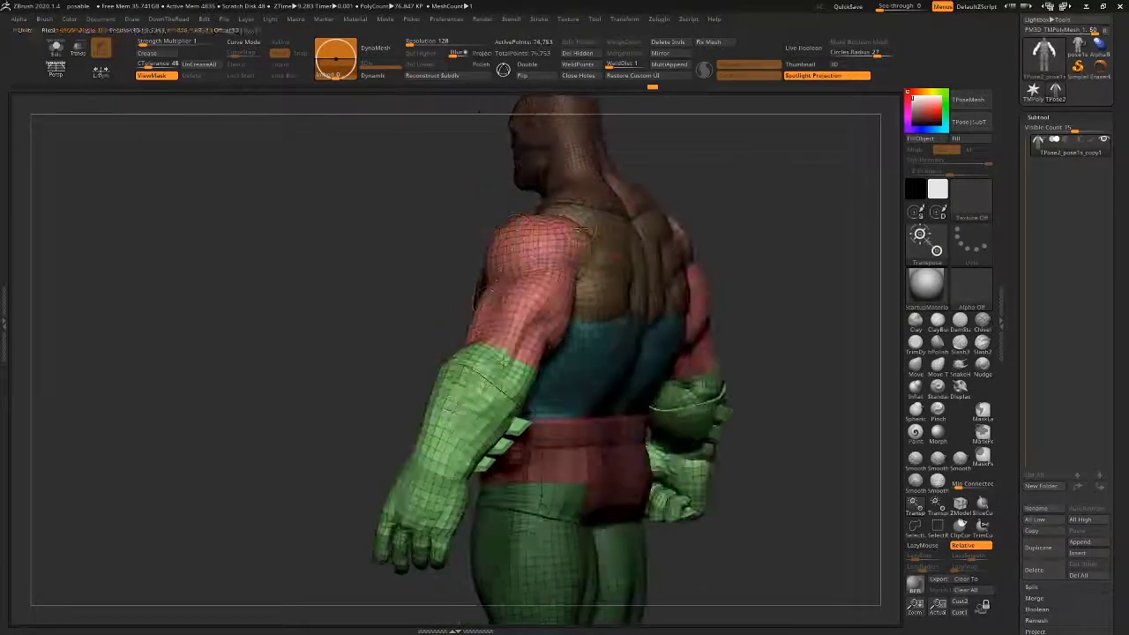
pyautogui.moveTo(539, 296); pyautogui.dragTo(502, 365)
pyautogui.moveTo(507, 363); pyautogui.dragTo(789, 222, button='right')
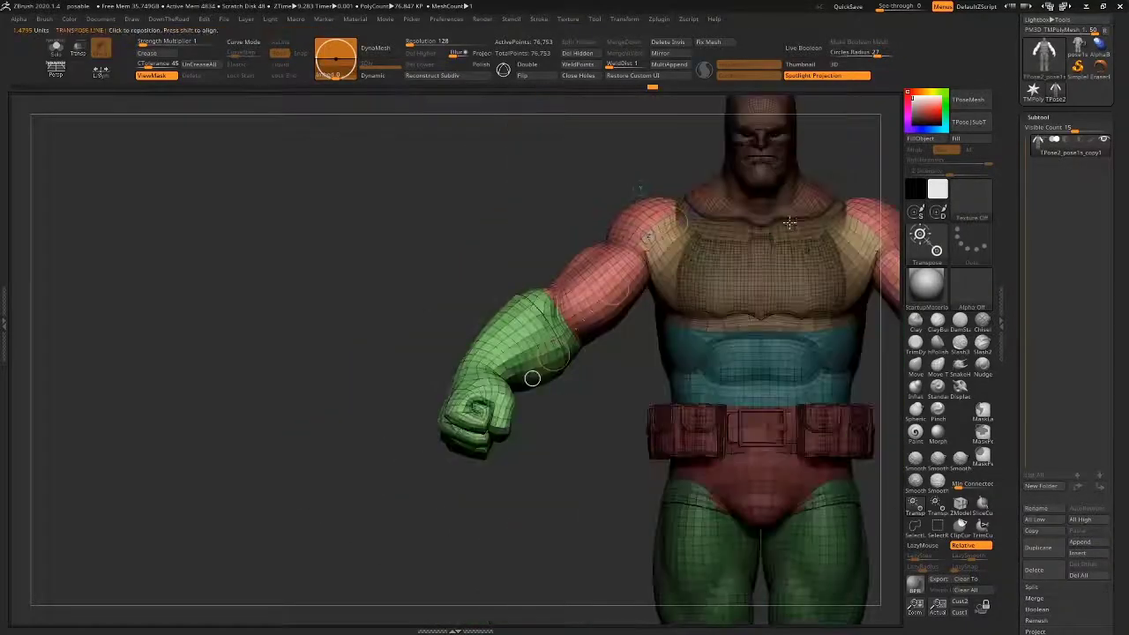
# Step: Return to Draw mode, examine the shoulder-to-chest transition on the raised arms, and undo the extra arm rotation
pyautogui.keyDown('alt'); pyautogui.moveTo(554, 471); pyautogui.dragTo(247, 533); pyautogui.keyUp('alt')
pyautogui.press('q')
pyautogui.moveTo(718, 256)
pyautogui.mouseDown()
pyautogui.moveTo(632, 254)
pyautogui.moveTo(622, 291)
pyautogui.mouseUp()
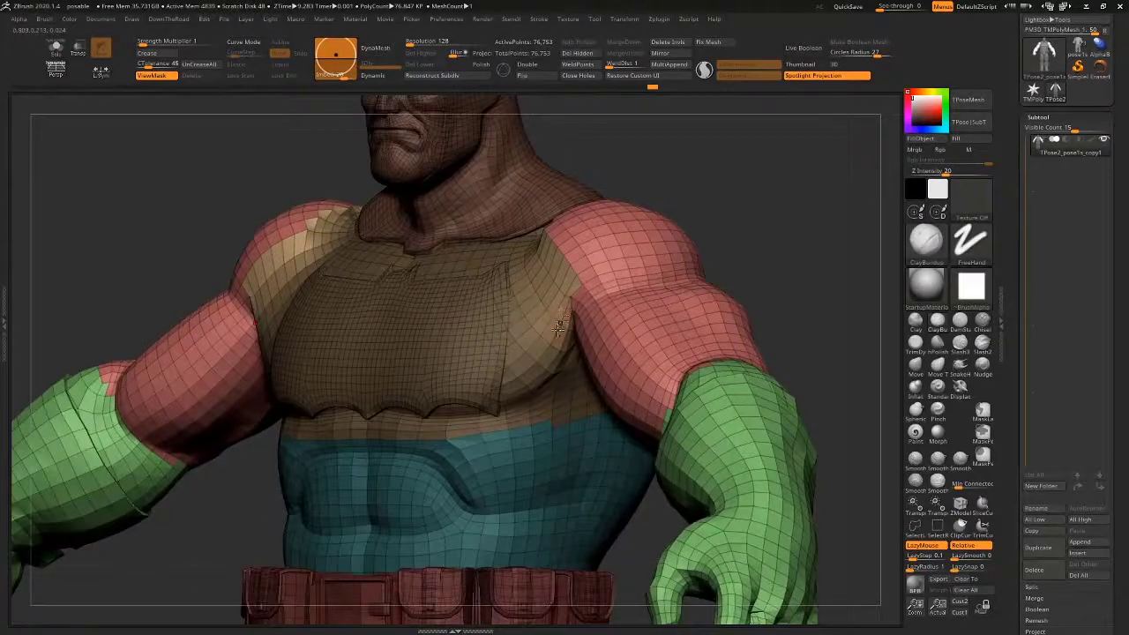
pyautogui.moveTo(696, 189)
pyautogui.mouseDown()
pyautogui.moveTo(823, 182)
pyautogui.moveTo(771, 235)
pyautogui.moveTo(705, 177)
pyautogui.mouseUp()
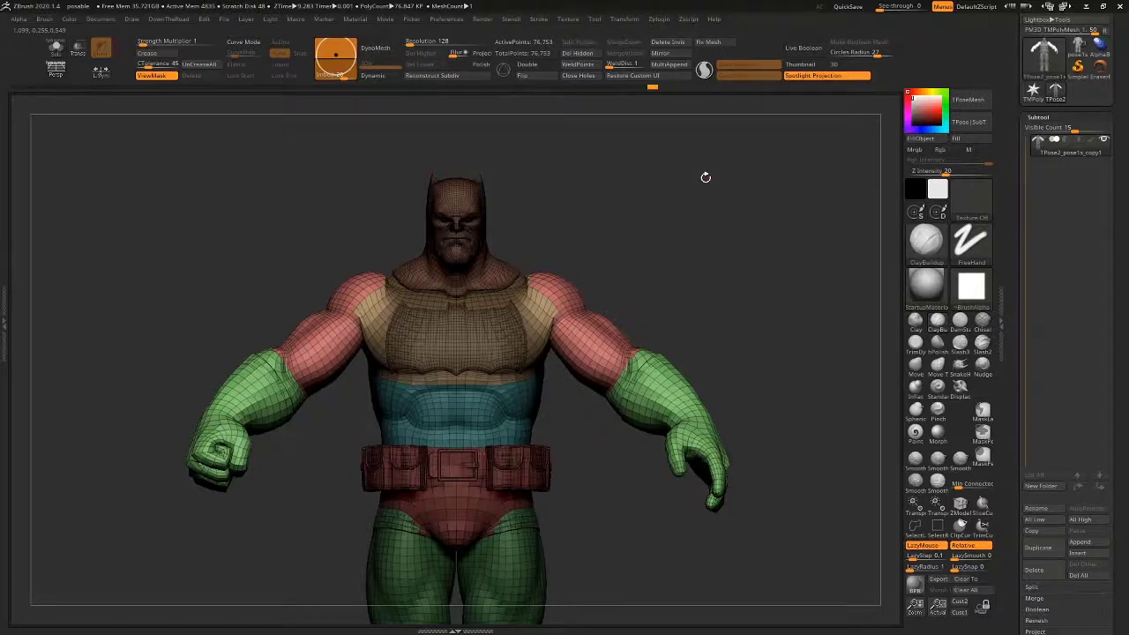
pyautogui.moveTo(780, 275); pyautogui.dragTo(726, 327)
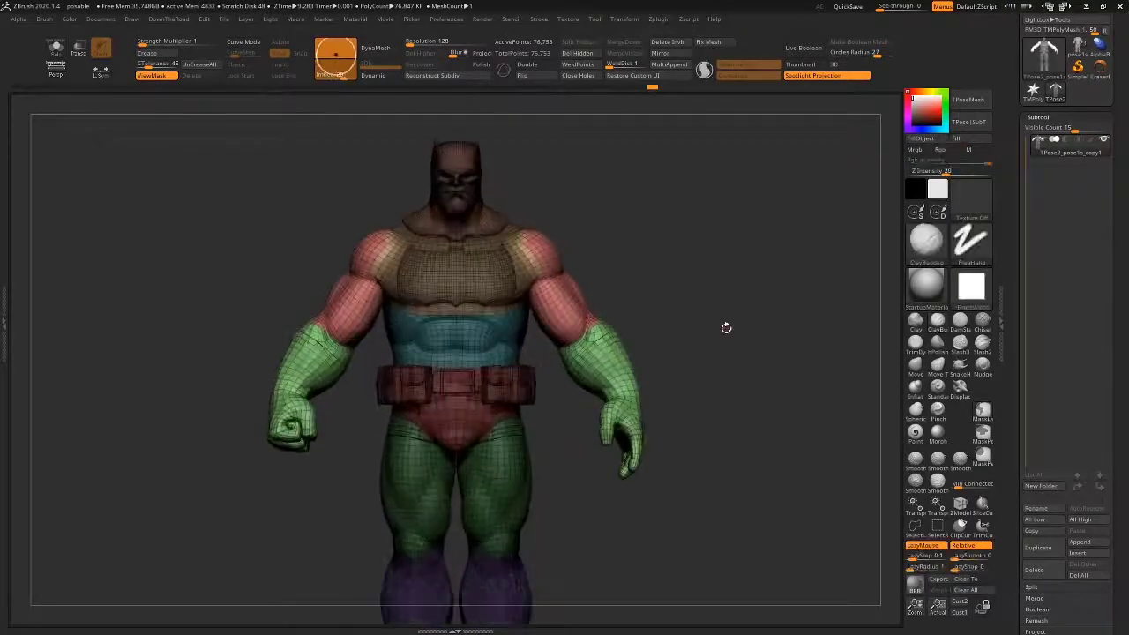